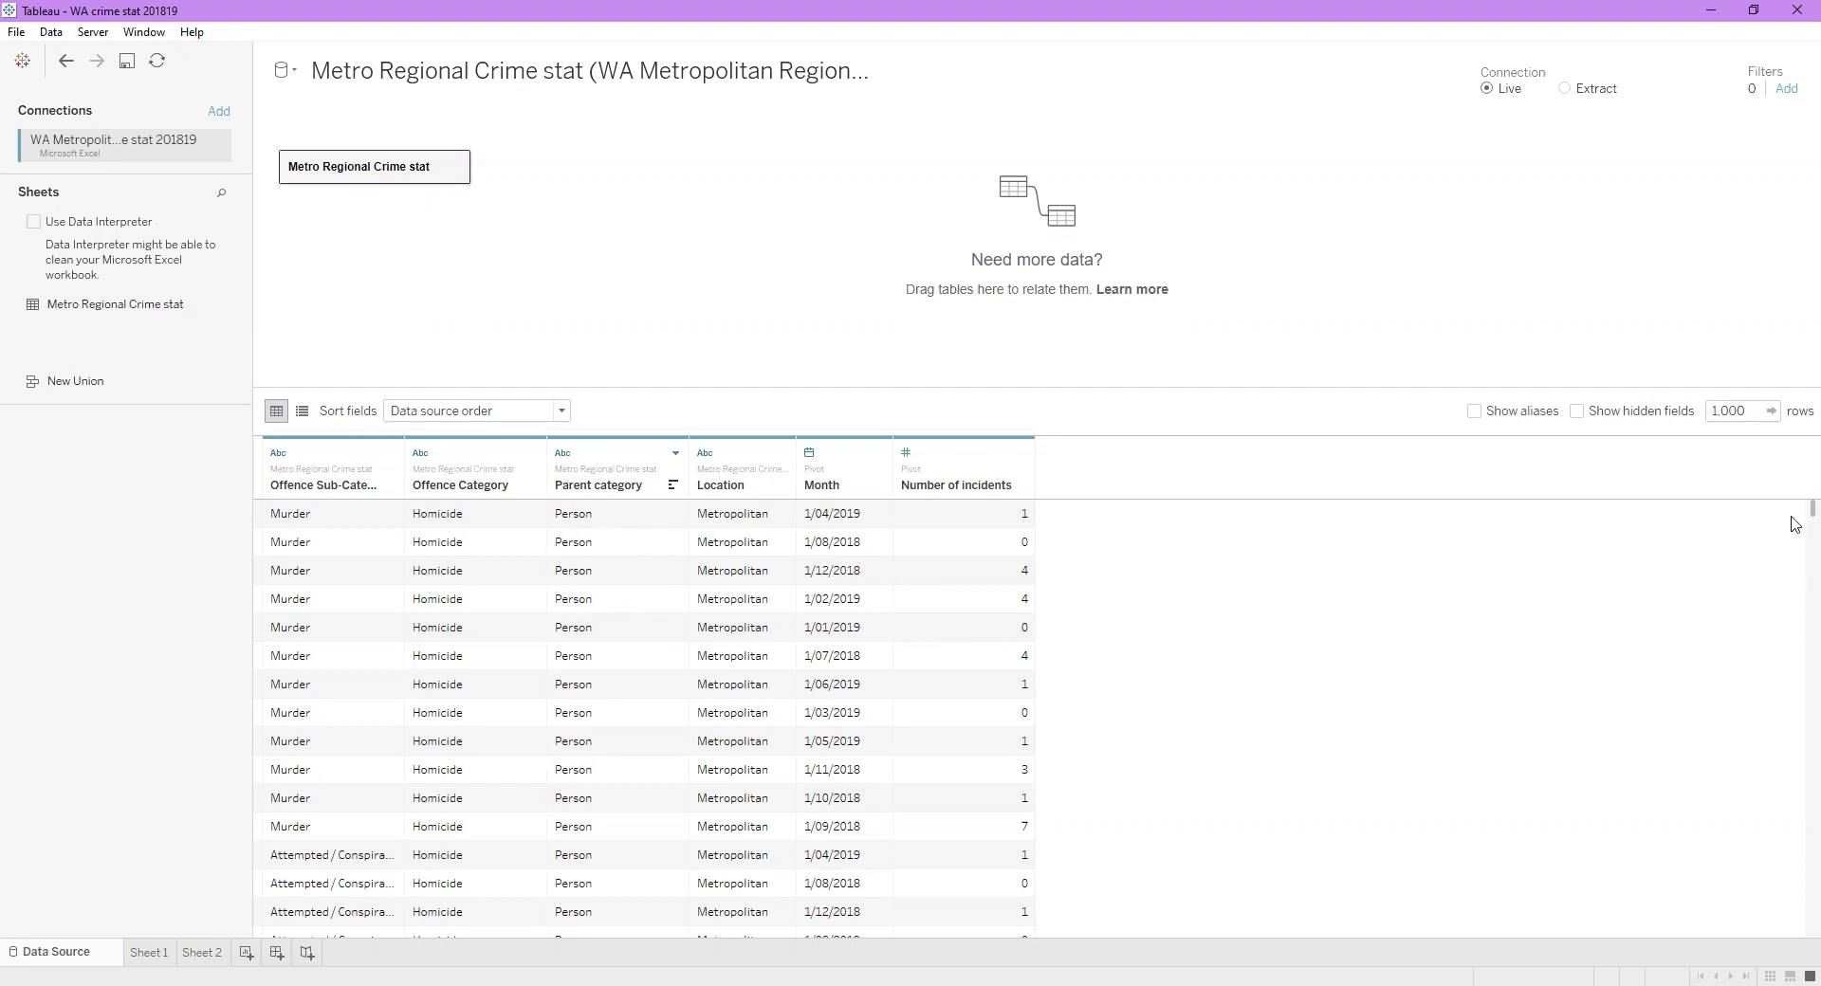
{"action": "mouse_move", "coordinate": [1795, 518]}
{"action": "left_mouse_down"}
{"action": "mouse_move", "coordinate": [1793, 748]}
{"action": "mouse_move", "coordinate": [1792, 512]}
{"action": "left_mouse_up"}
{"action": "scroll", "coordinate": [469, 736], "scroll_direction": "down", "scroll_amount": 7}
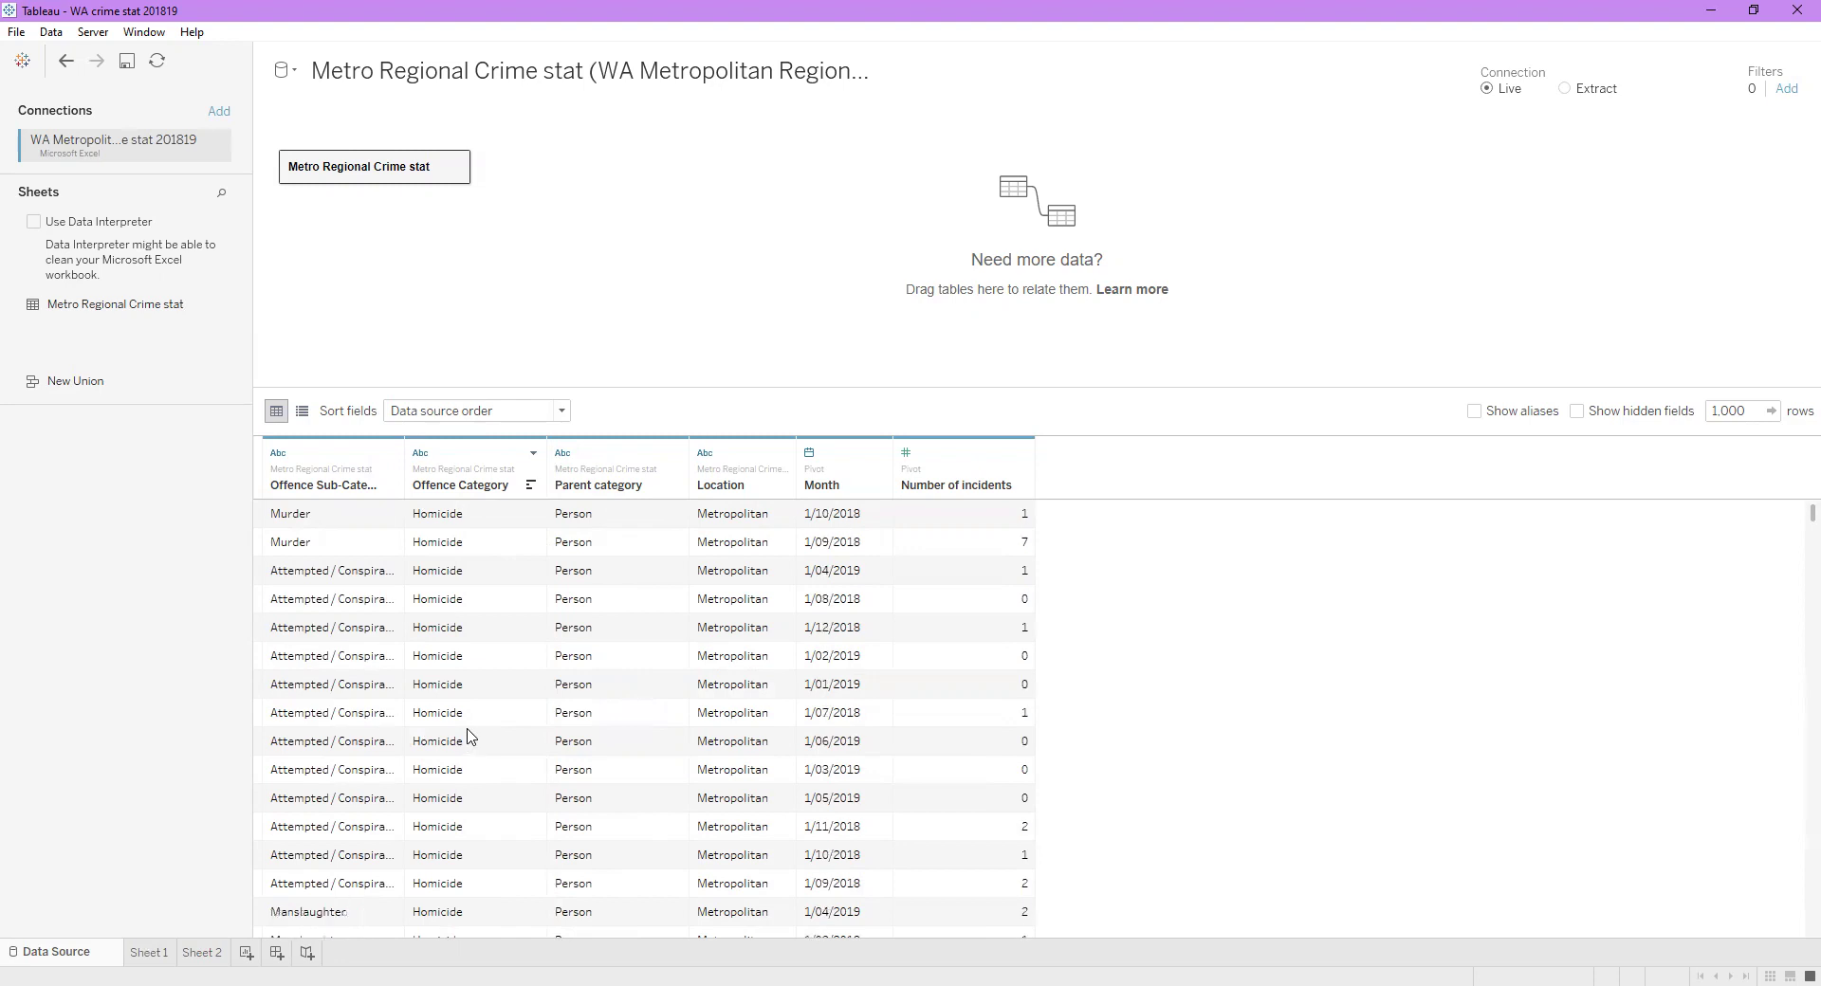
{"action": "scroll", "coordinate": [468, 736], "scroll_direction": "down", "scroll_amount": 7}
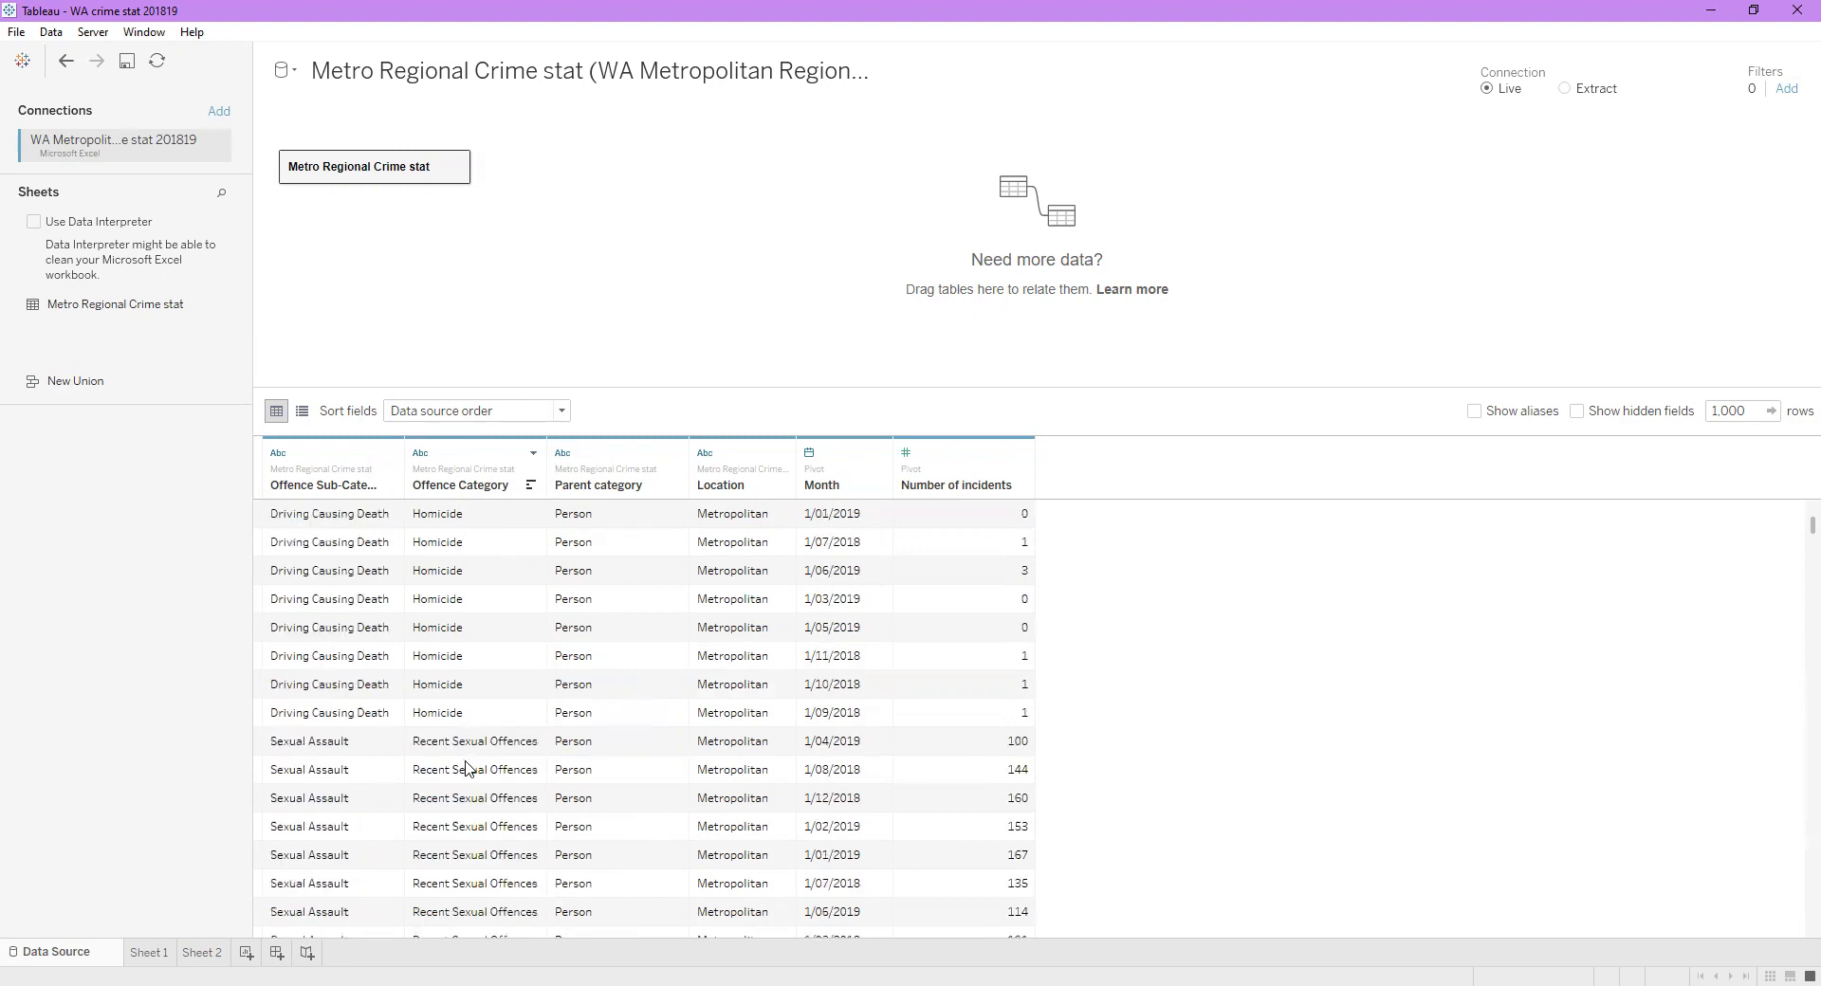
{"action": "scroll", "coordinate": [487, 800], "scroll_direction": "up", "scroll_amount": 5}
{"action": "scroll", "coordinate": [471, 607], "scroll_direction": "up", "scroll_amount": 8}
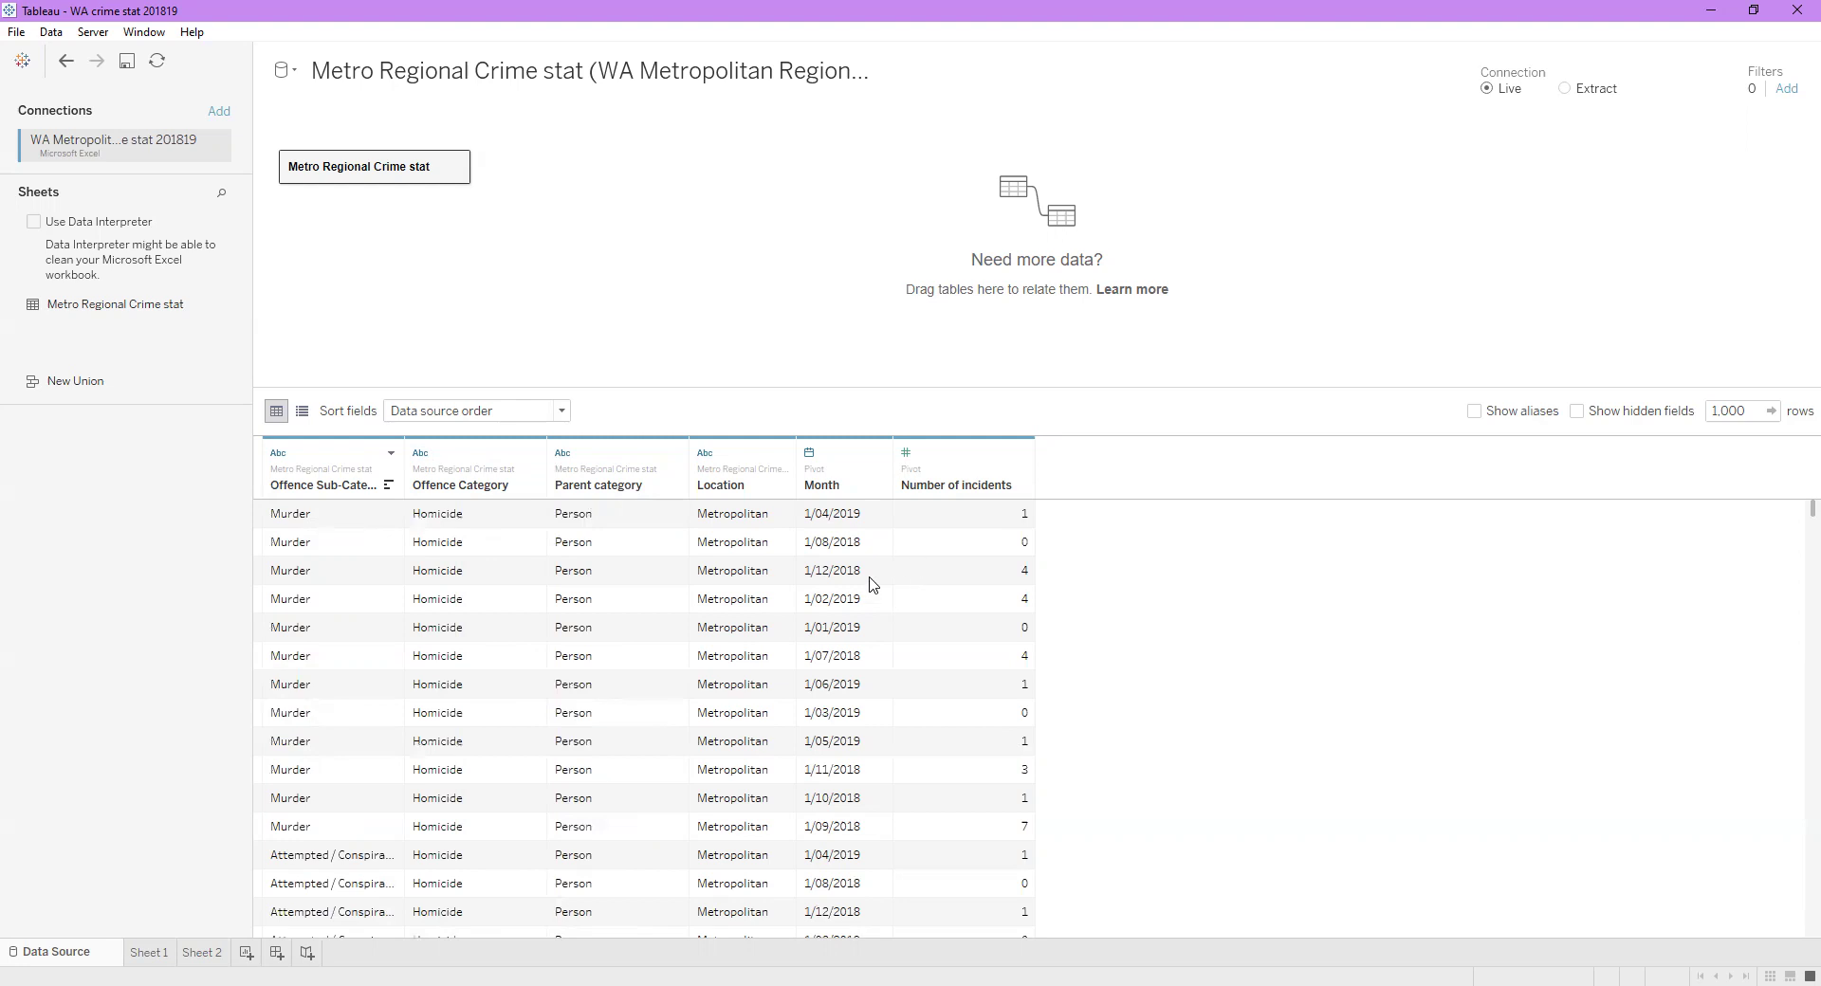
Step: On Sheet 2, chart Number of incidents by Month as stacked bars coloured by Offence Category
{"action": "left_click", "coordinate": [203, 952]}
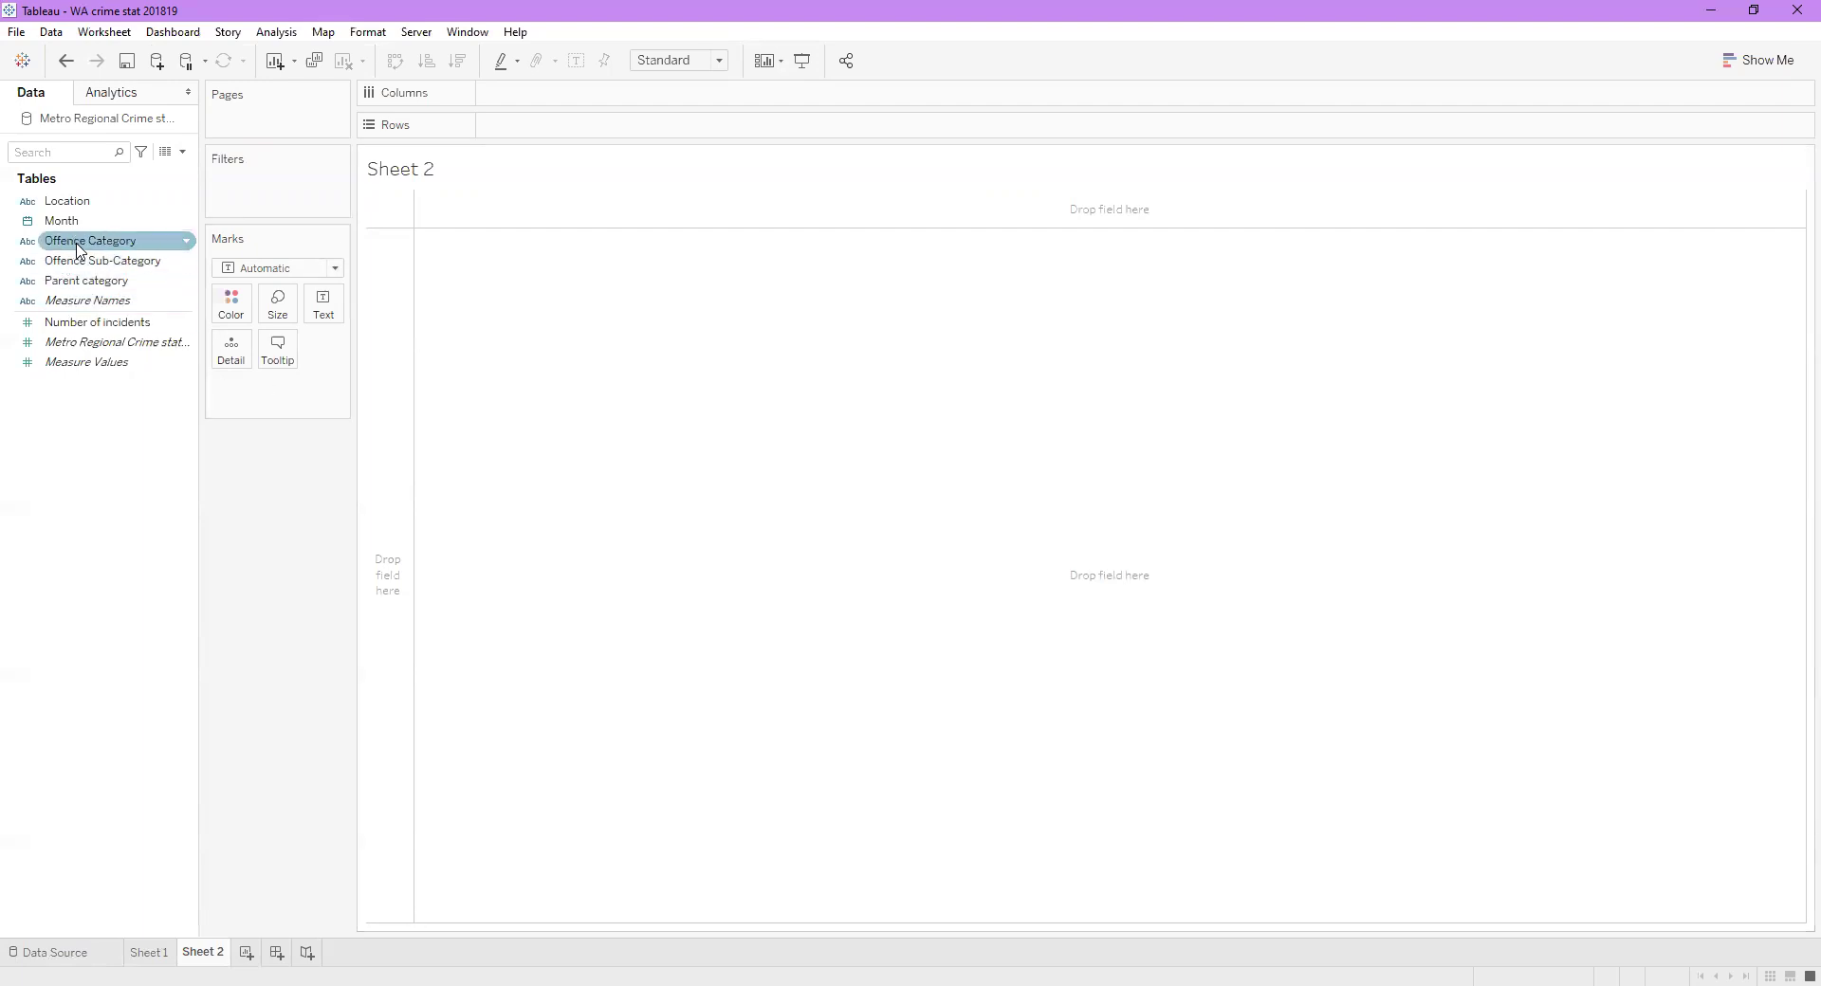
{"action": "left_click_drag", "start_coordinate": [78, 249], "coordinate": [547, 139]}
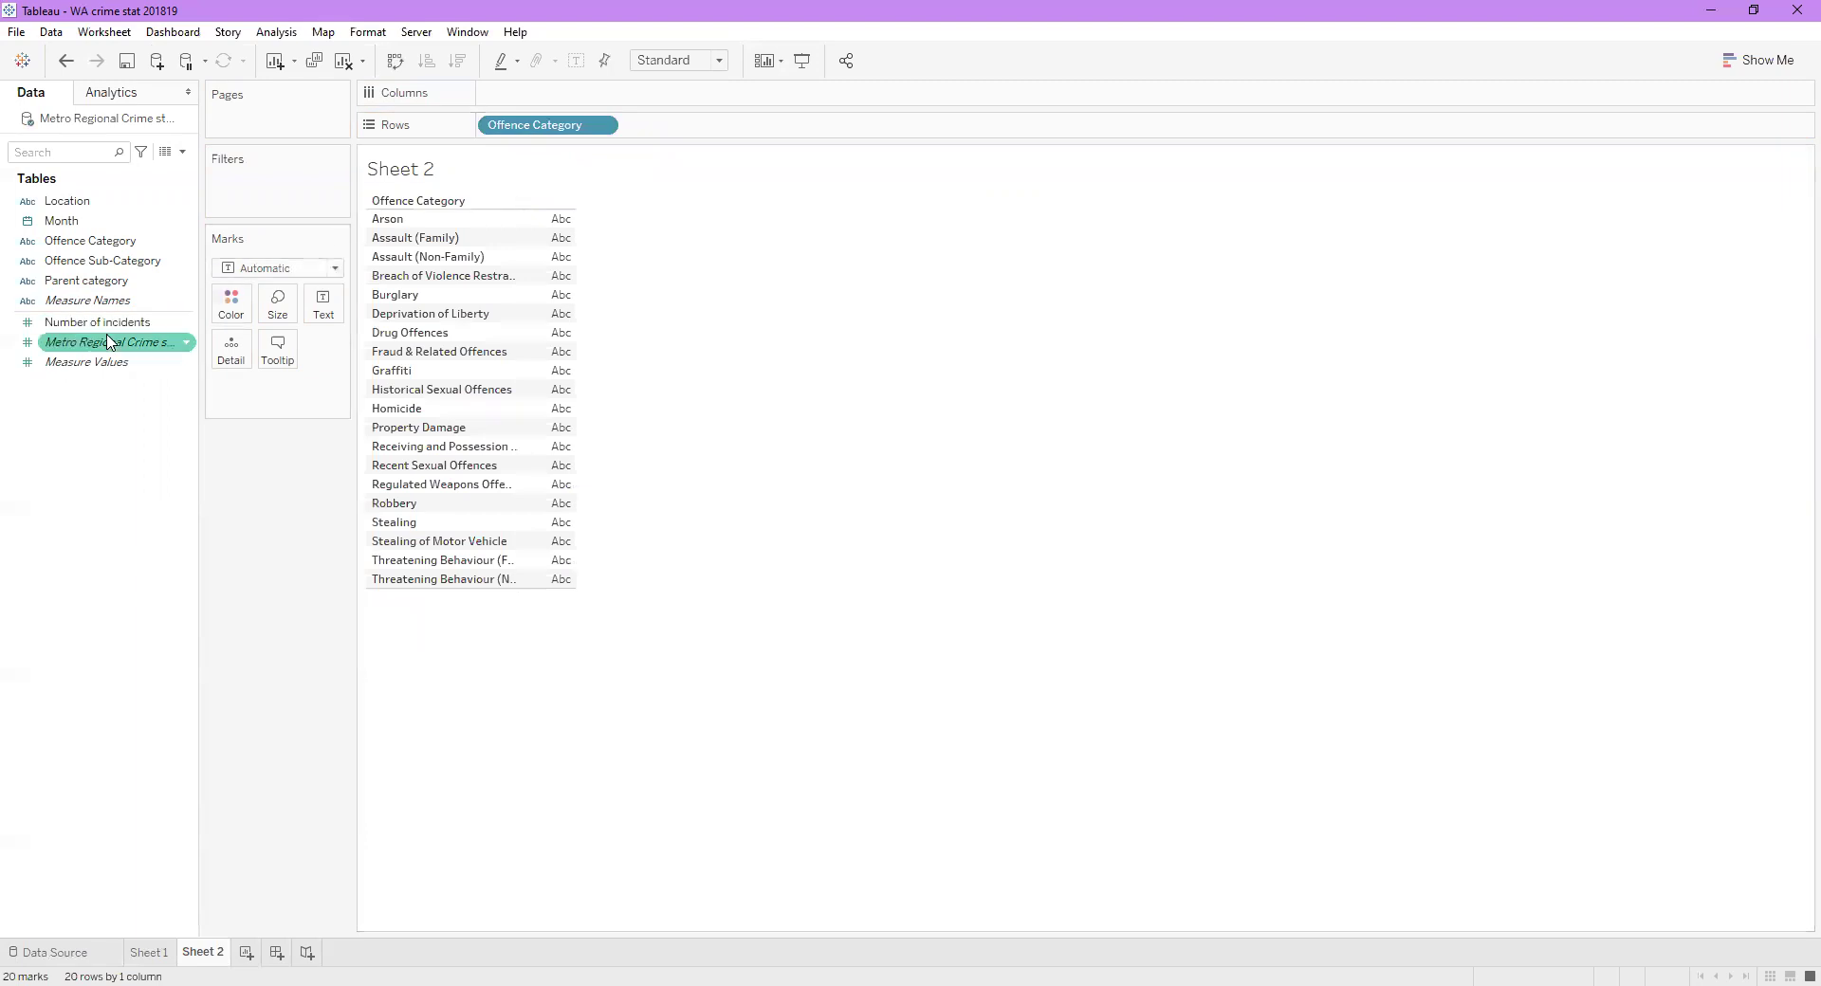
{"action": "left_click_drag", "start_coordinate": [109, 329], "coordinate": [536, 343]}
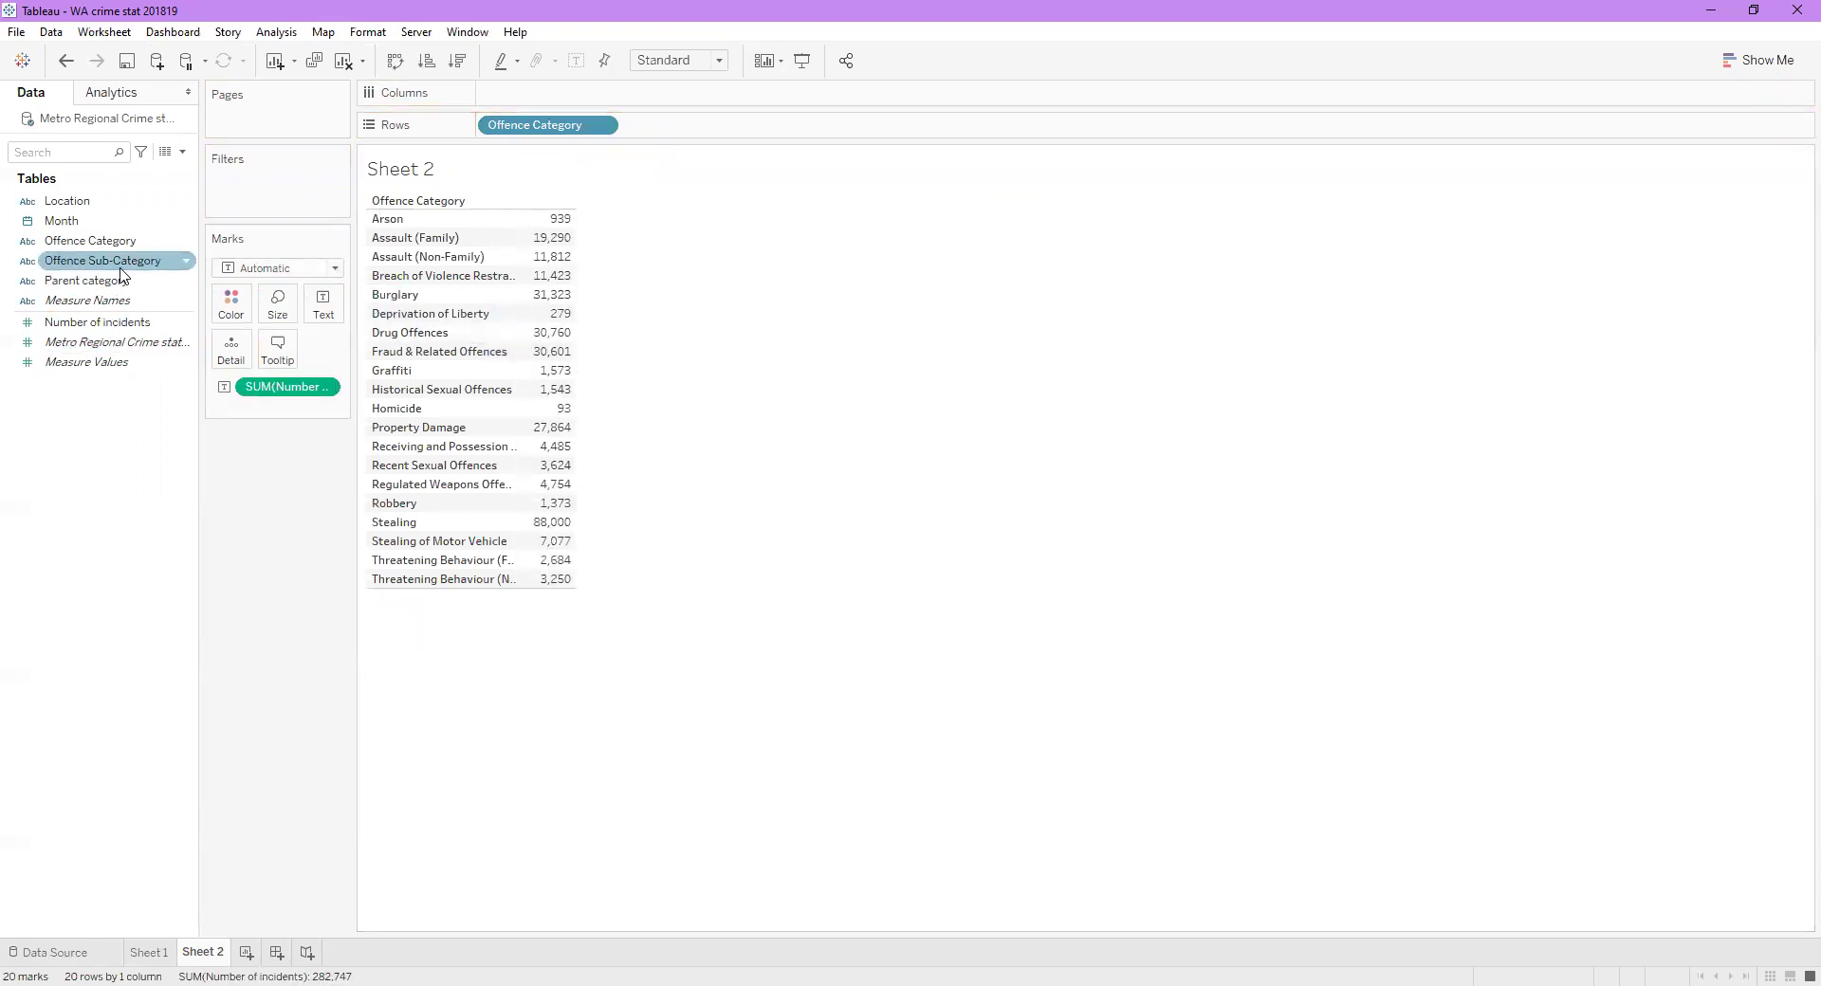
{"action": "left_click_drag", "start_coordinate": [62, 221], "coordinate": [606, 101]}
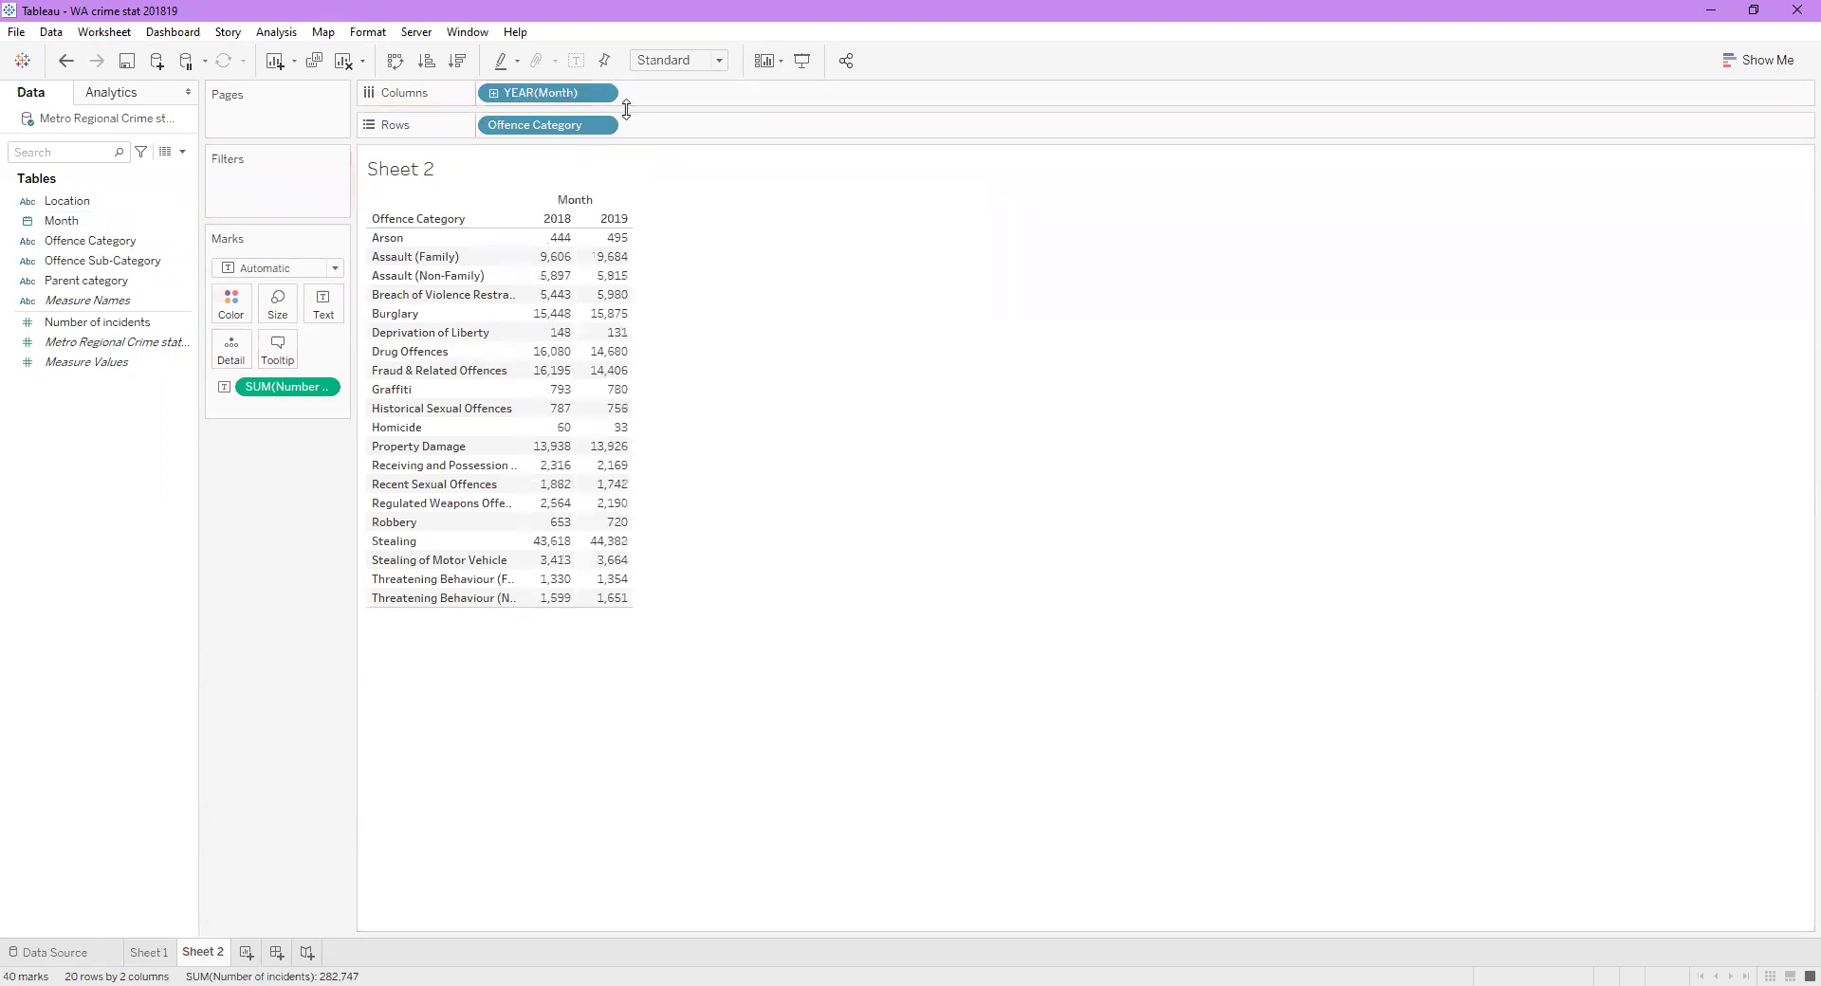
{"action": "left_click", "coordinate": [602, 93]}
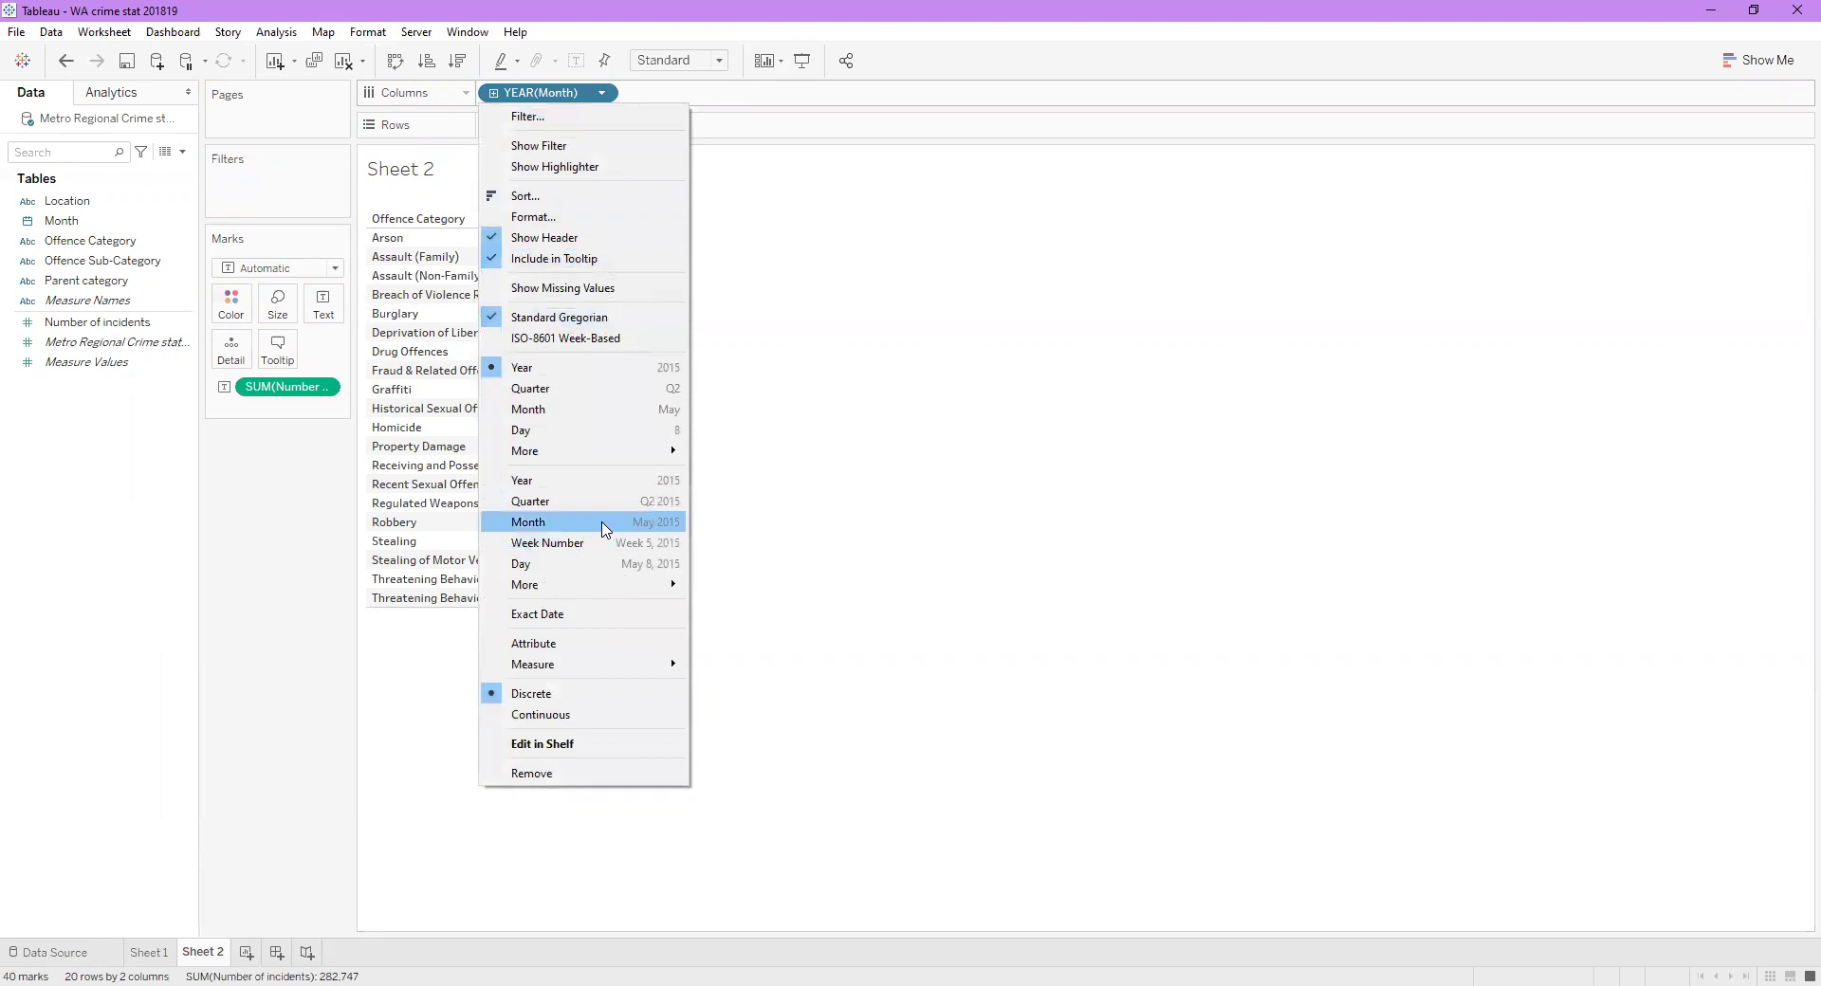
{"action": "left_click", "coordinate": [605, 529]}
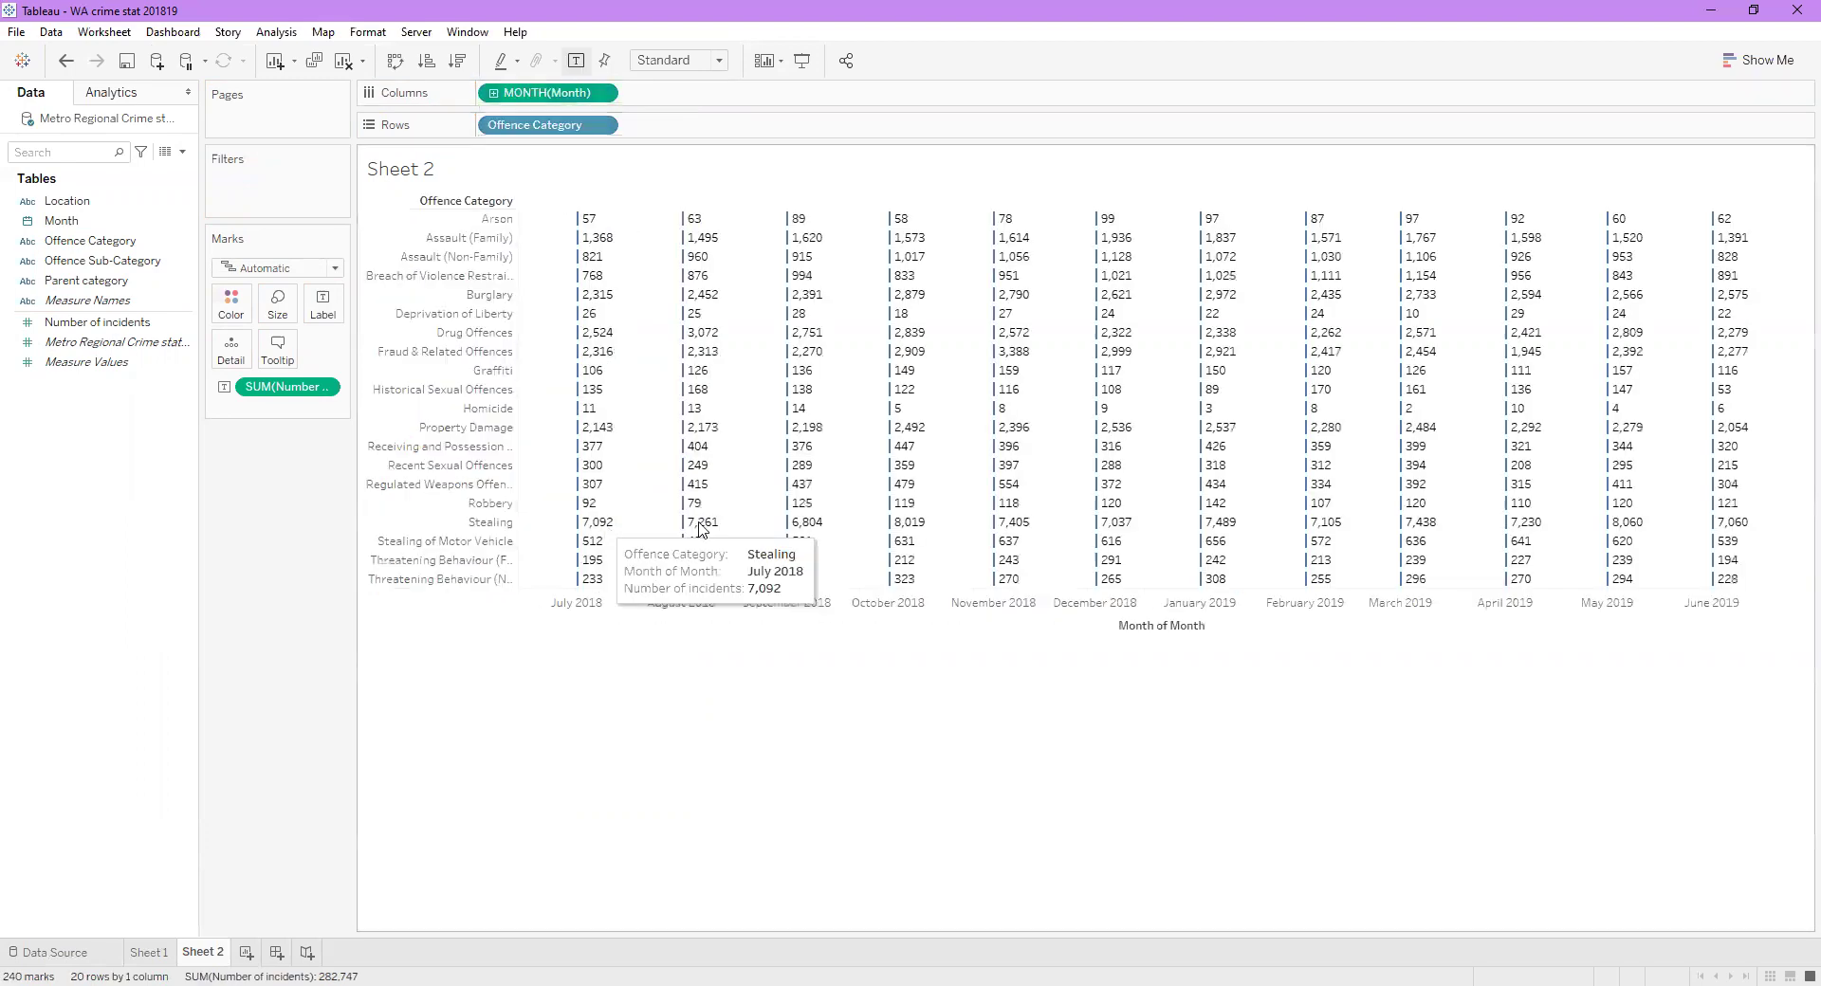
{"action": "left_click", "coordinate": [1769, 68]}
{"action": "left_click", "coordinate": [1720, 201]}
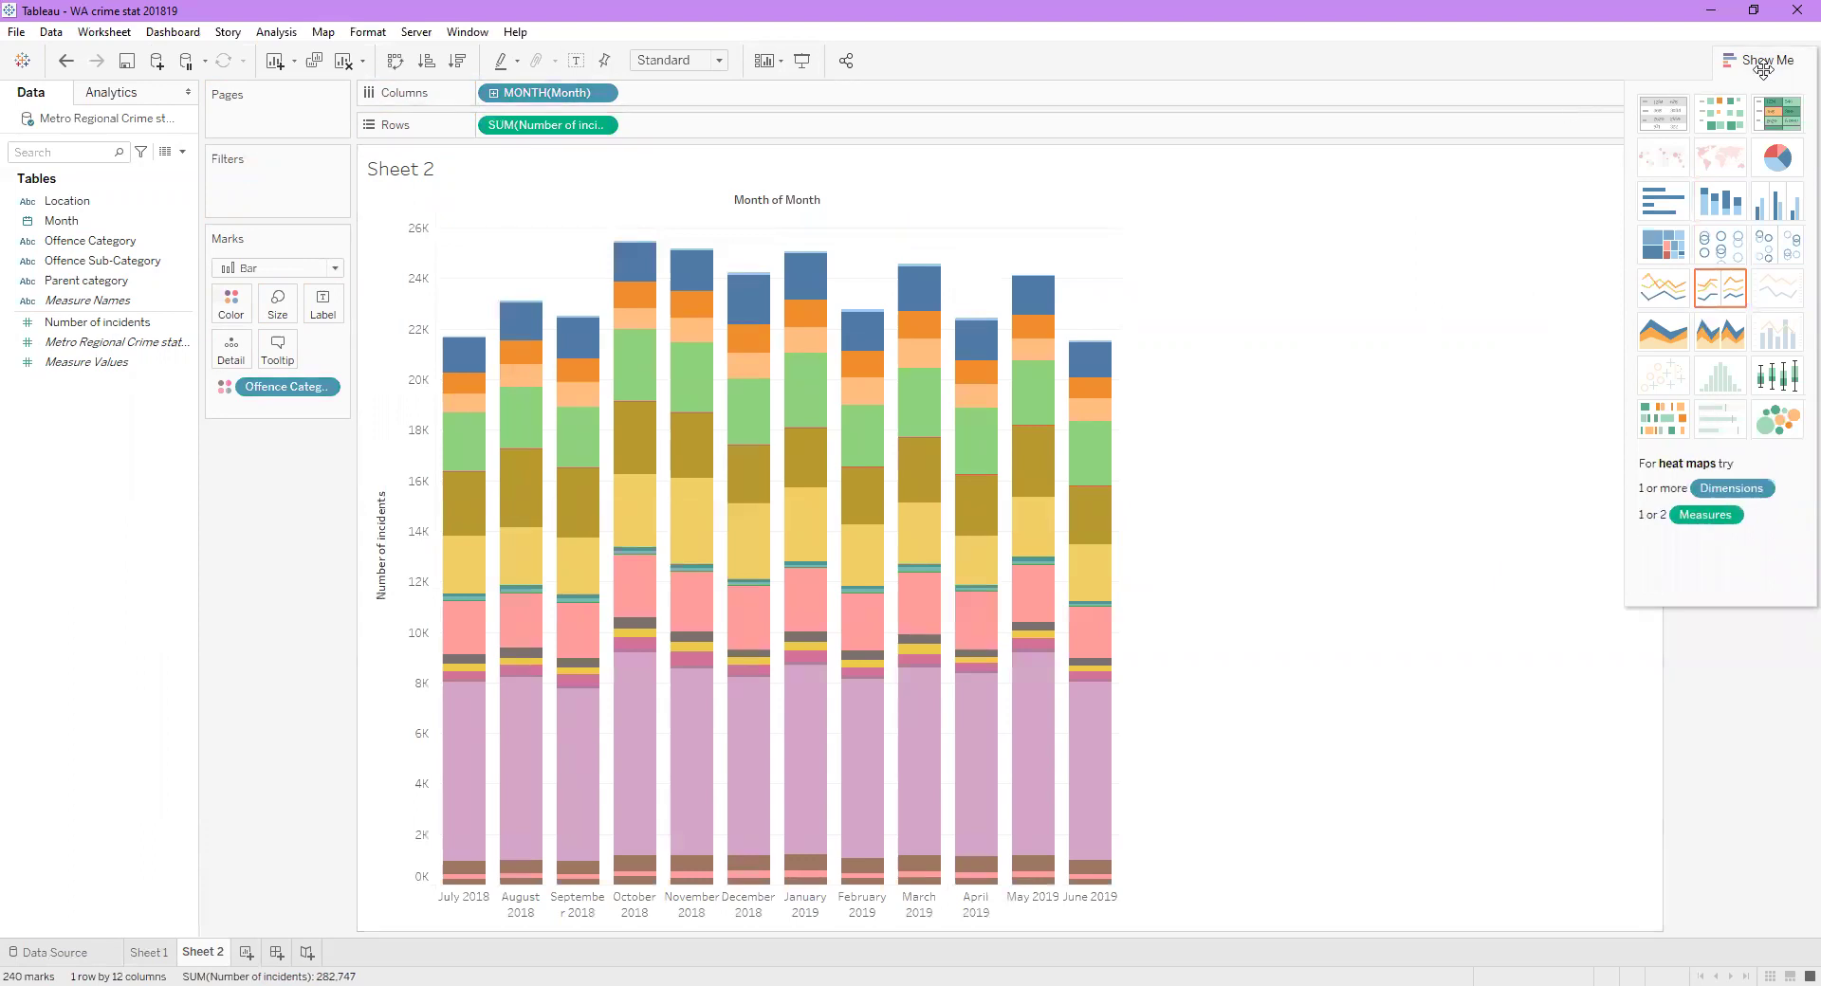
{"action": "left_click", "coordinate": [1769, 60]}
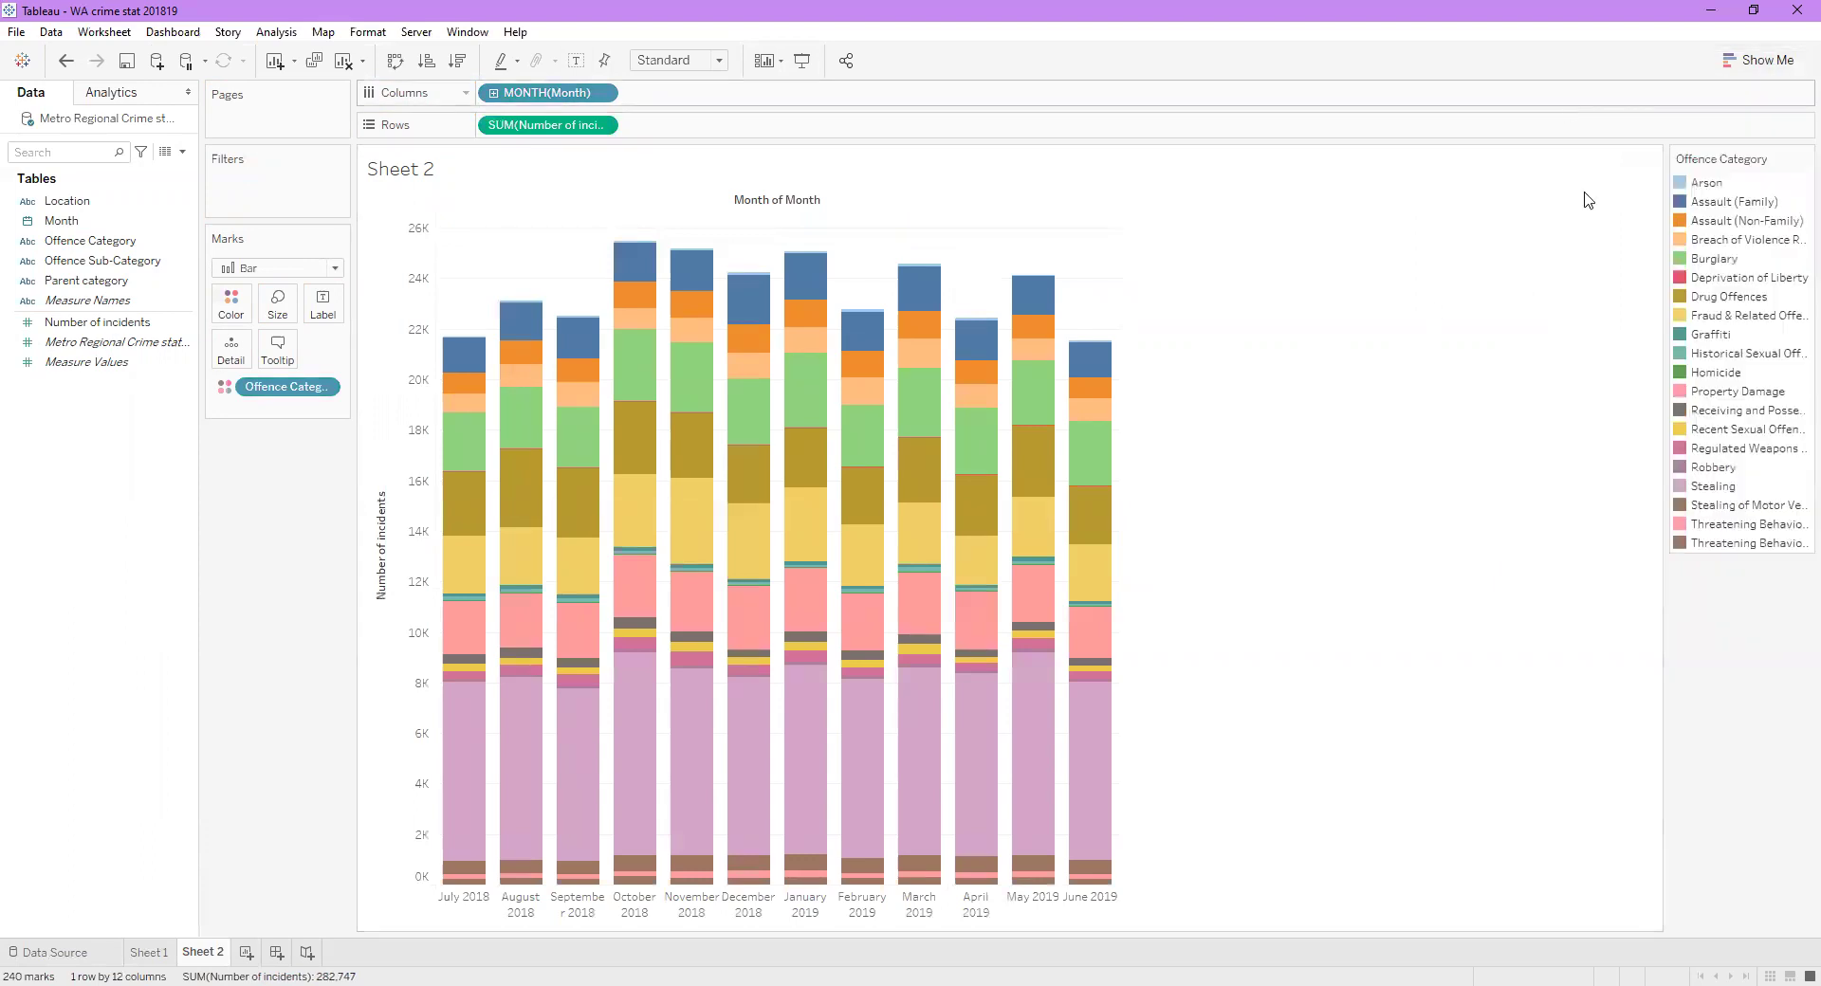
Step: Clear the sheet and rebuild Number of incidents by Month, broken out by Parent category
{"action": "left_click", "coordinate": [345, 66]}
{"action": "left_click", "coordinate": [105, 261]}
{"action": "left_click", "coordinate": [119, 282]}
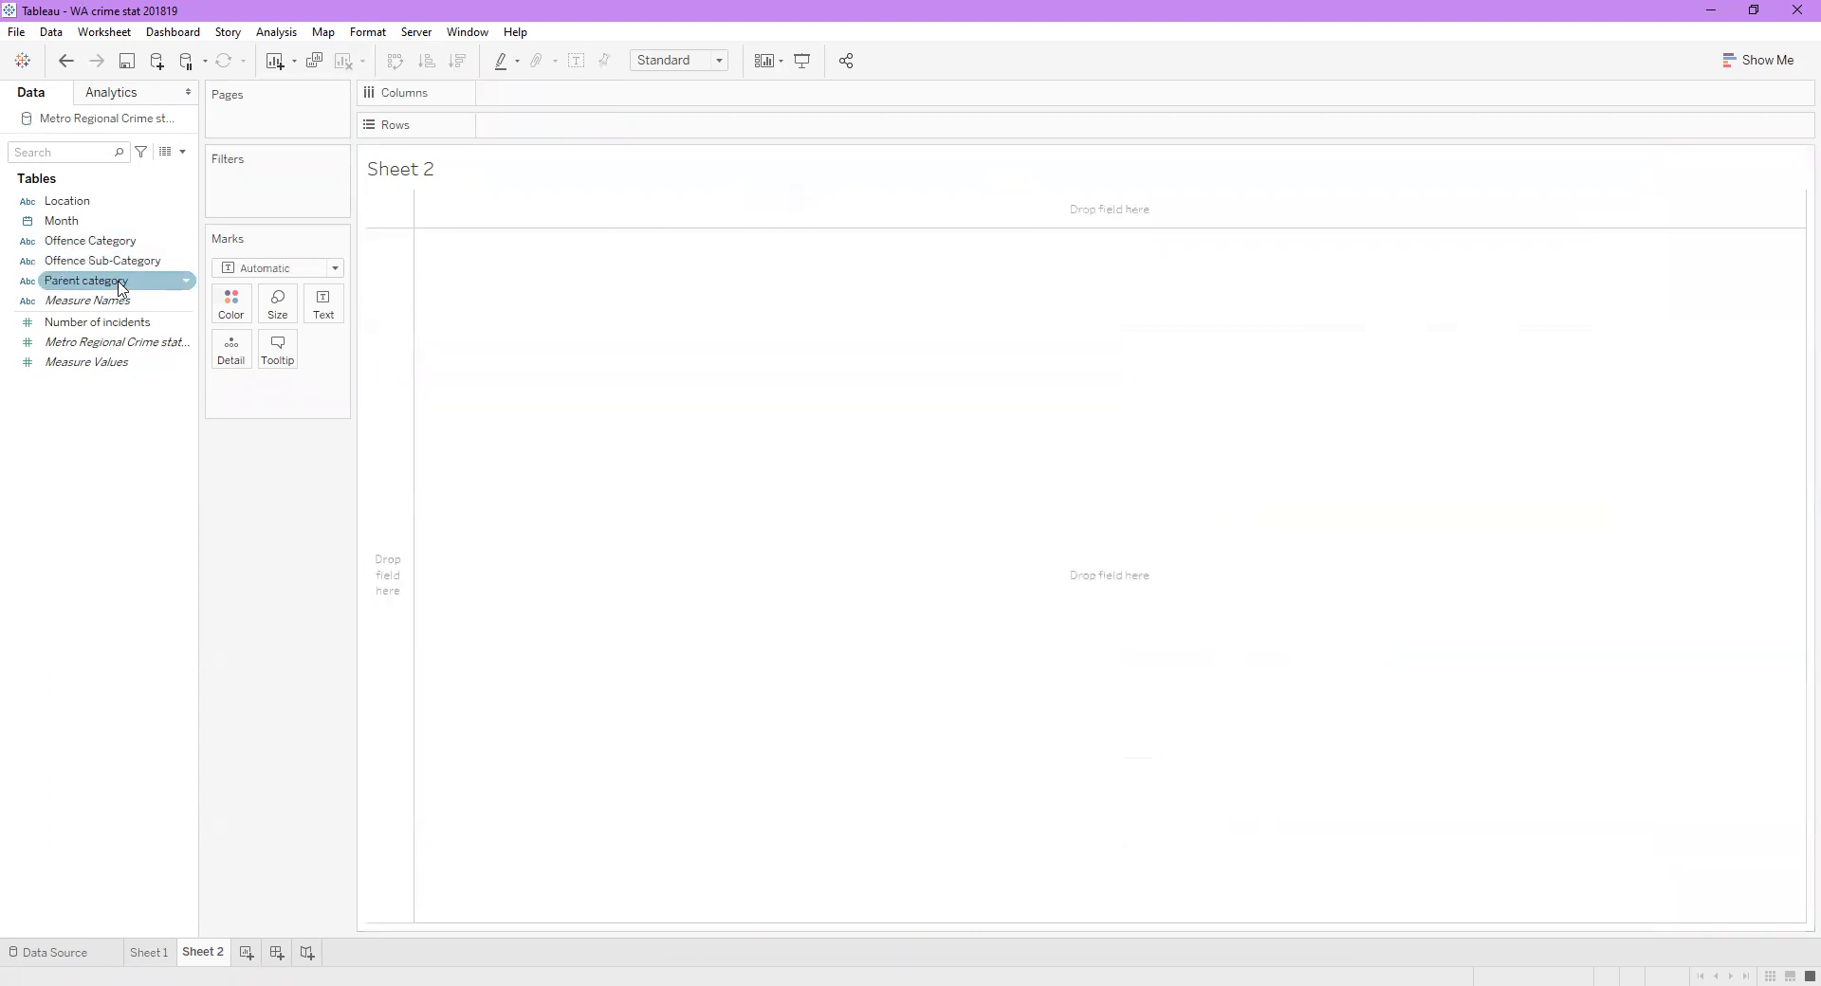
{"action": "left_click_drag", "start_coordinate": [121, 284], "coordinate": [567, 131]}
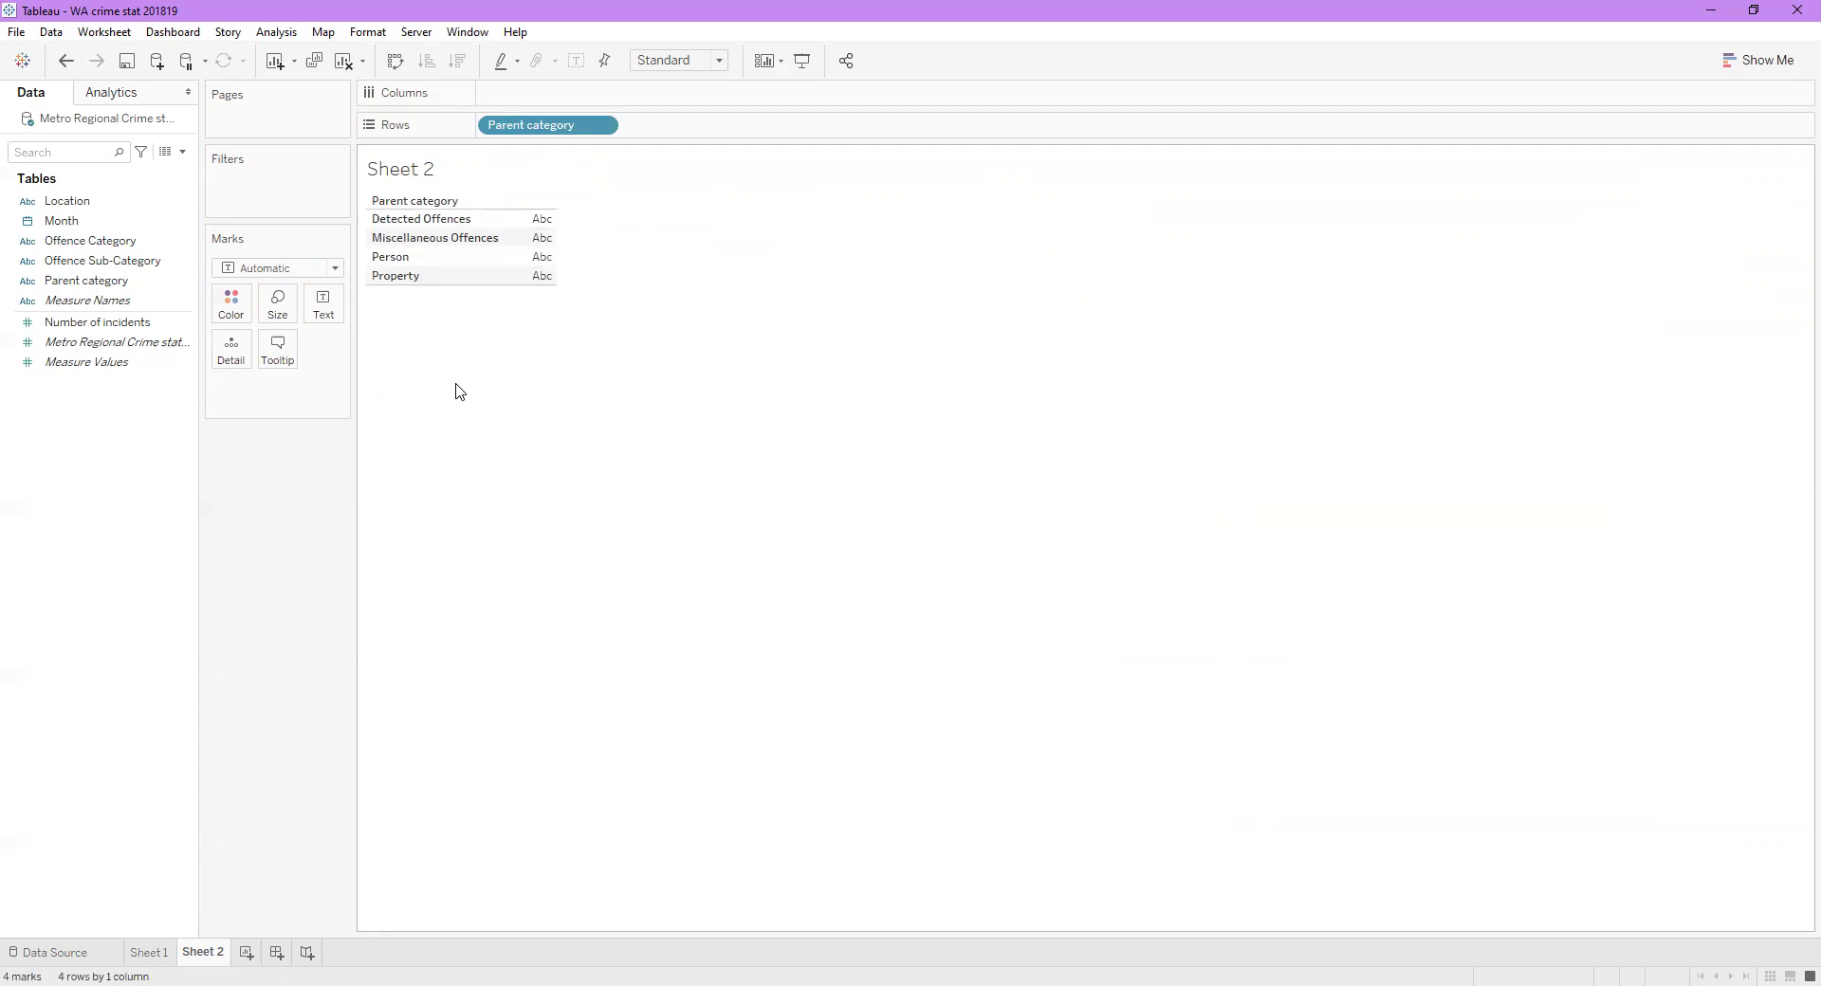
{"action": "left_click_drag", "start_coordinate": [121, 324], "coordinate": [542, 249]}
{"action": "left_click_drag", "start_coordinate": [95, 221], "coordinate": [569, 110]}
{"action": "left_click", "coordinate": [601, 92]}
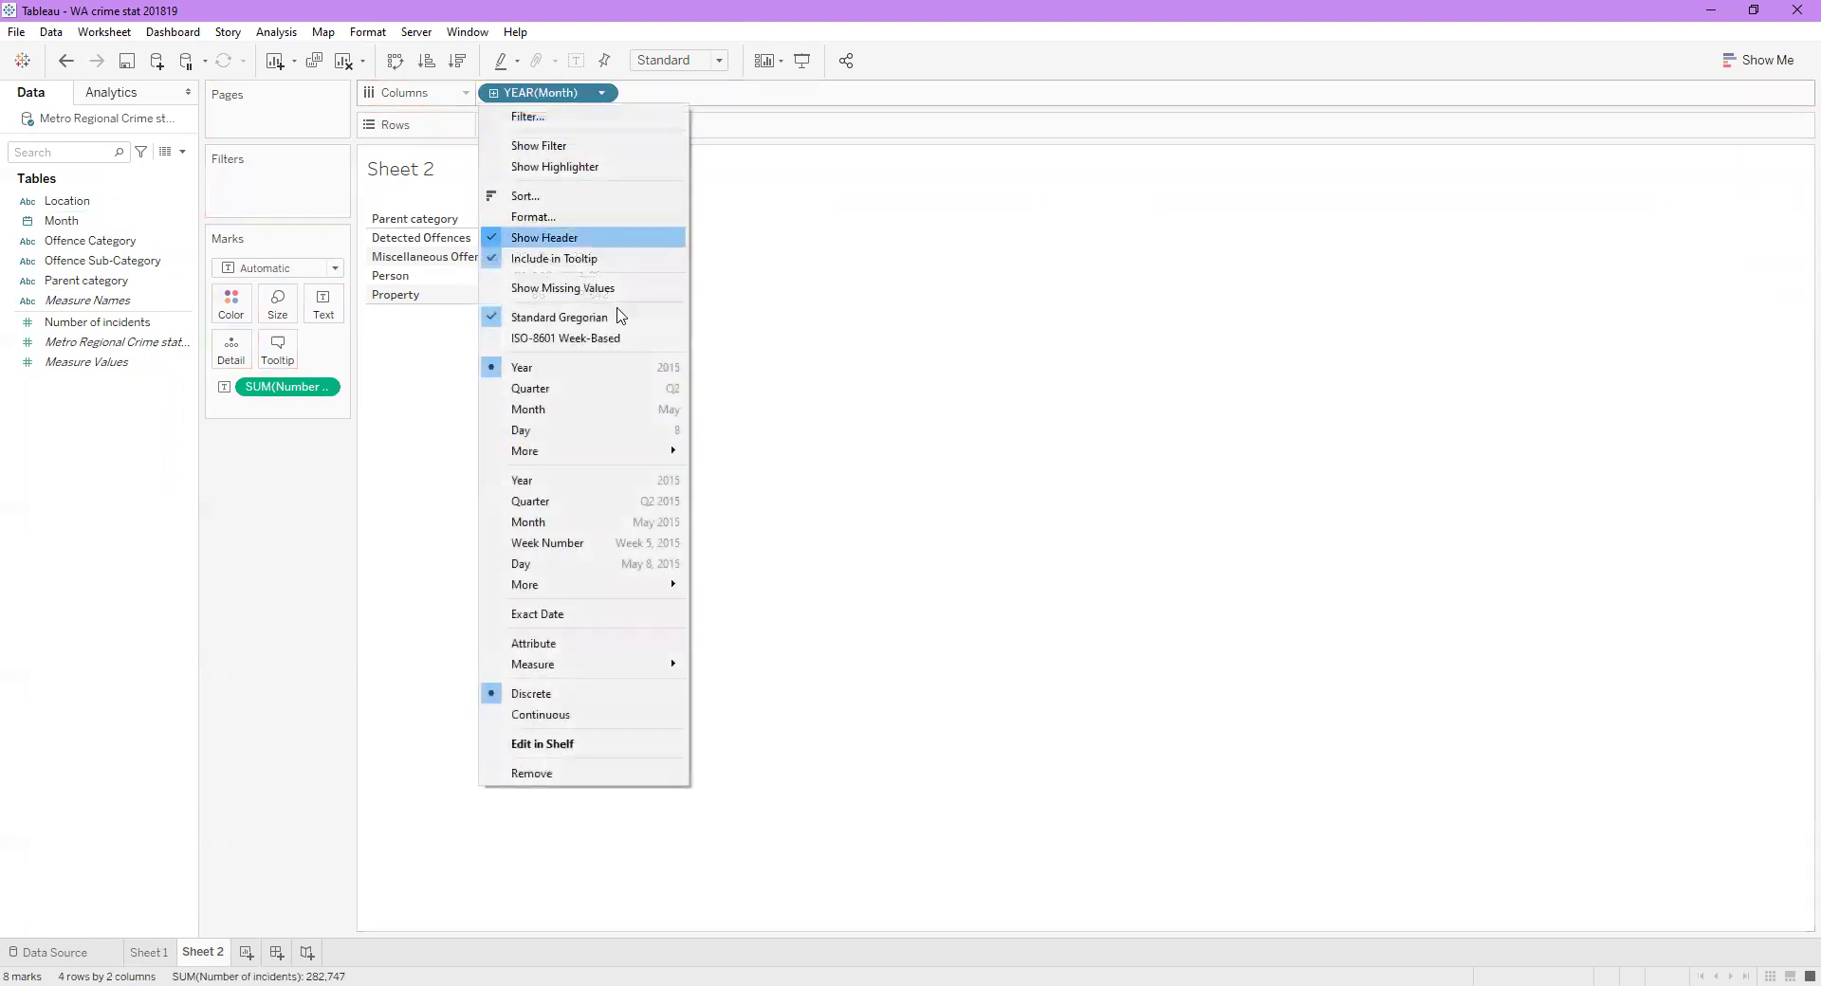
{"action": "left_click", "coordinate": [594, 523]}
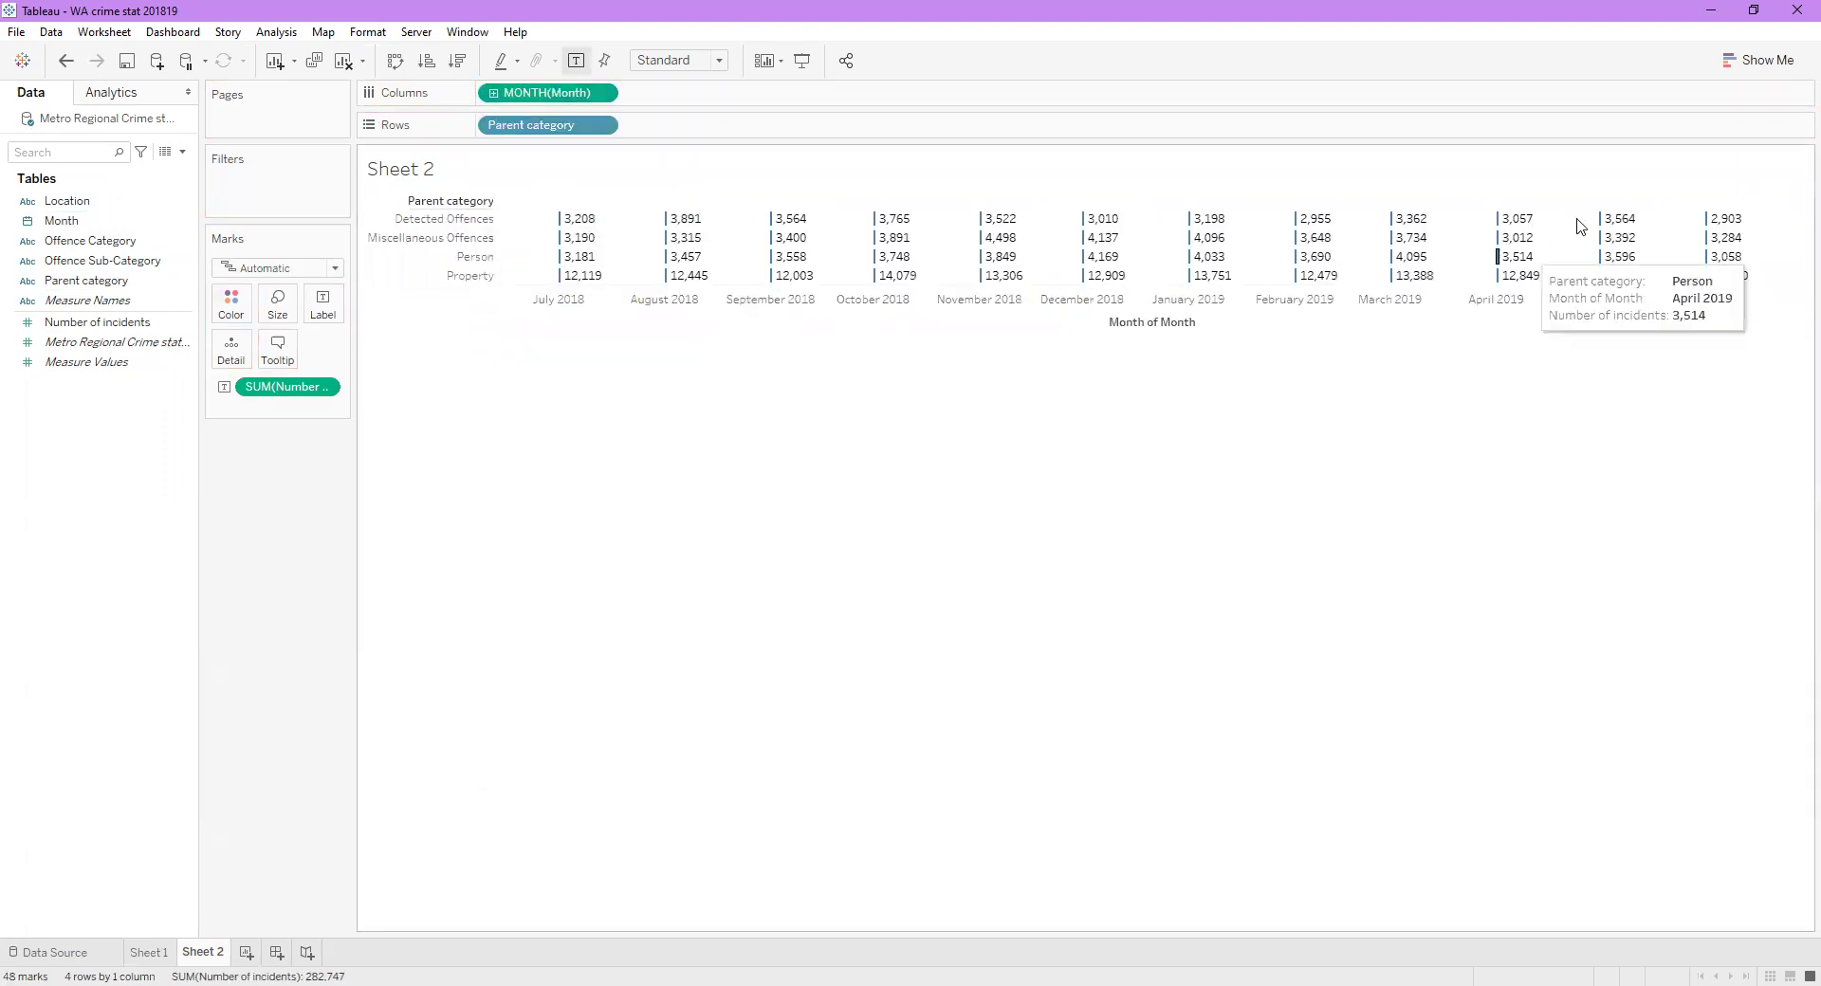
Step: Convert the Parent category table to stacked bars and adjust how the chart fits the view
{"action": "left_click", "coordinate": [1730, 63]}
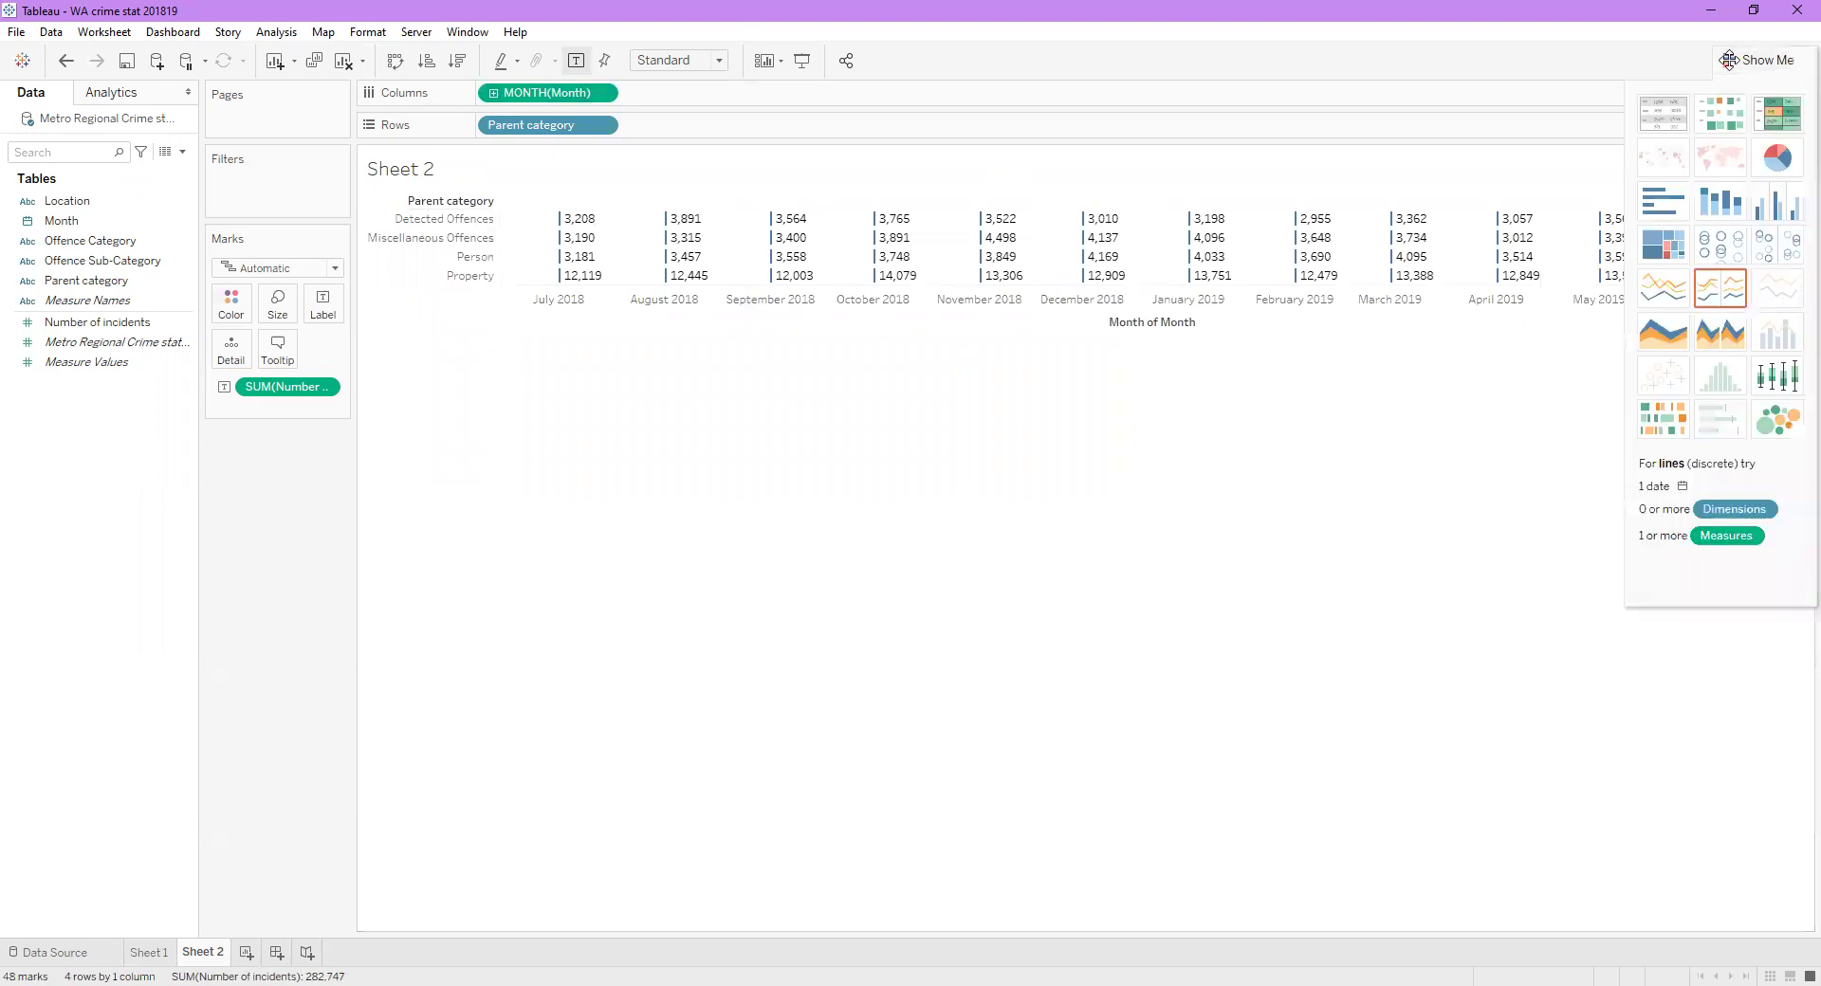
{"action": "left_click", "coordinate": [1724, 203]}
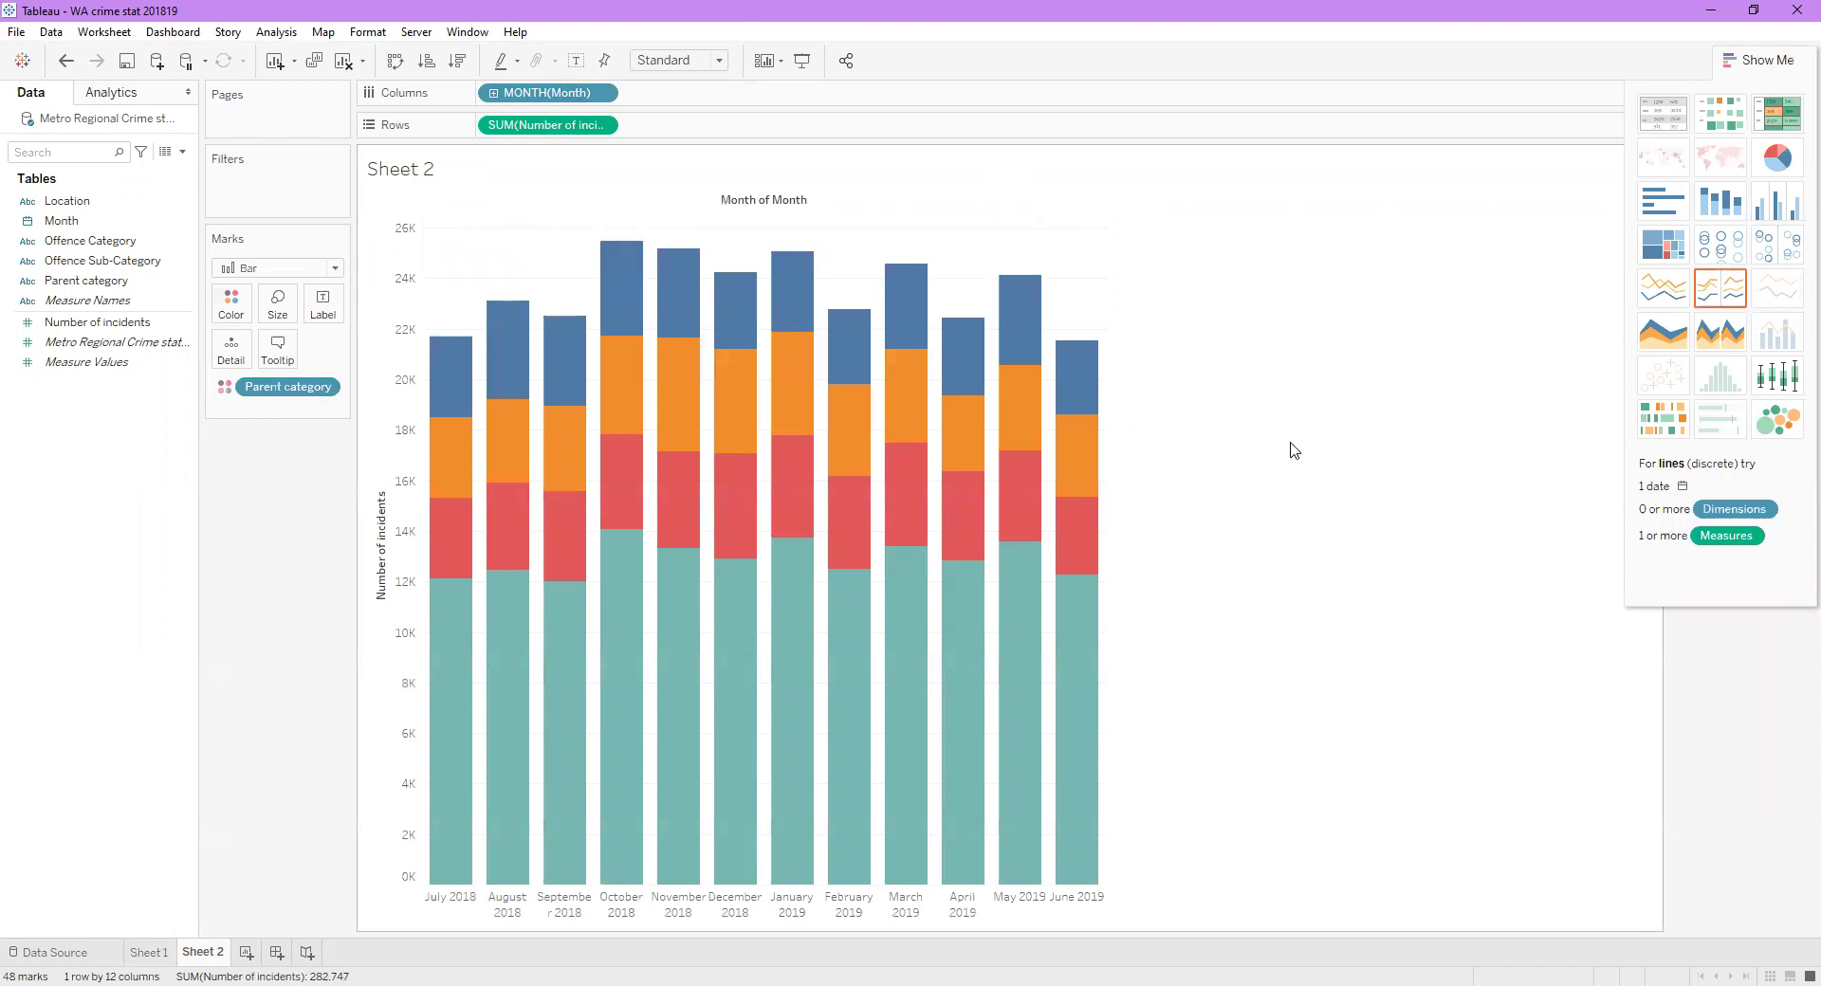
{"action": "left_click", "coordinate": [1757, 59]}
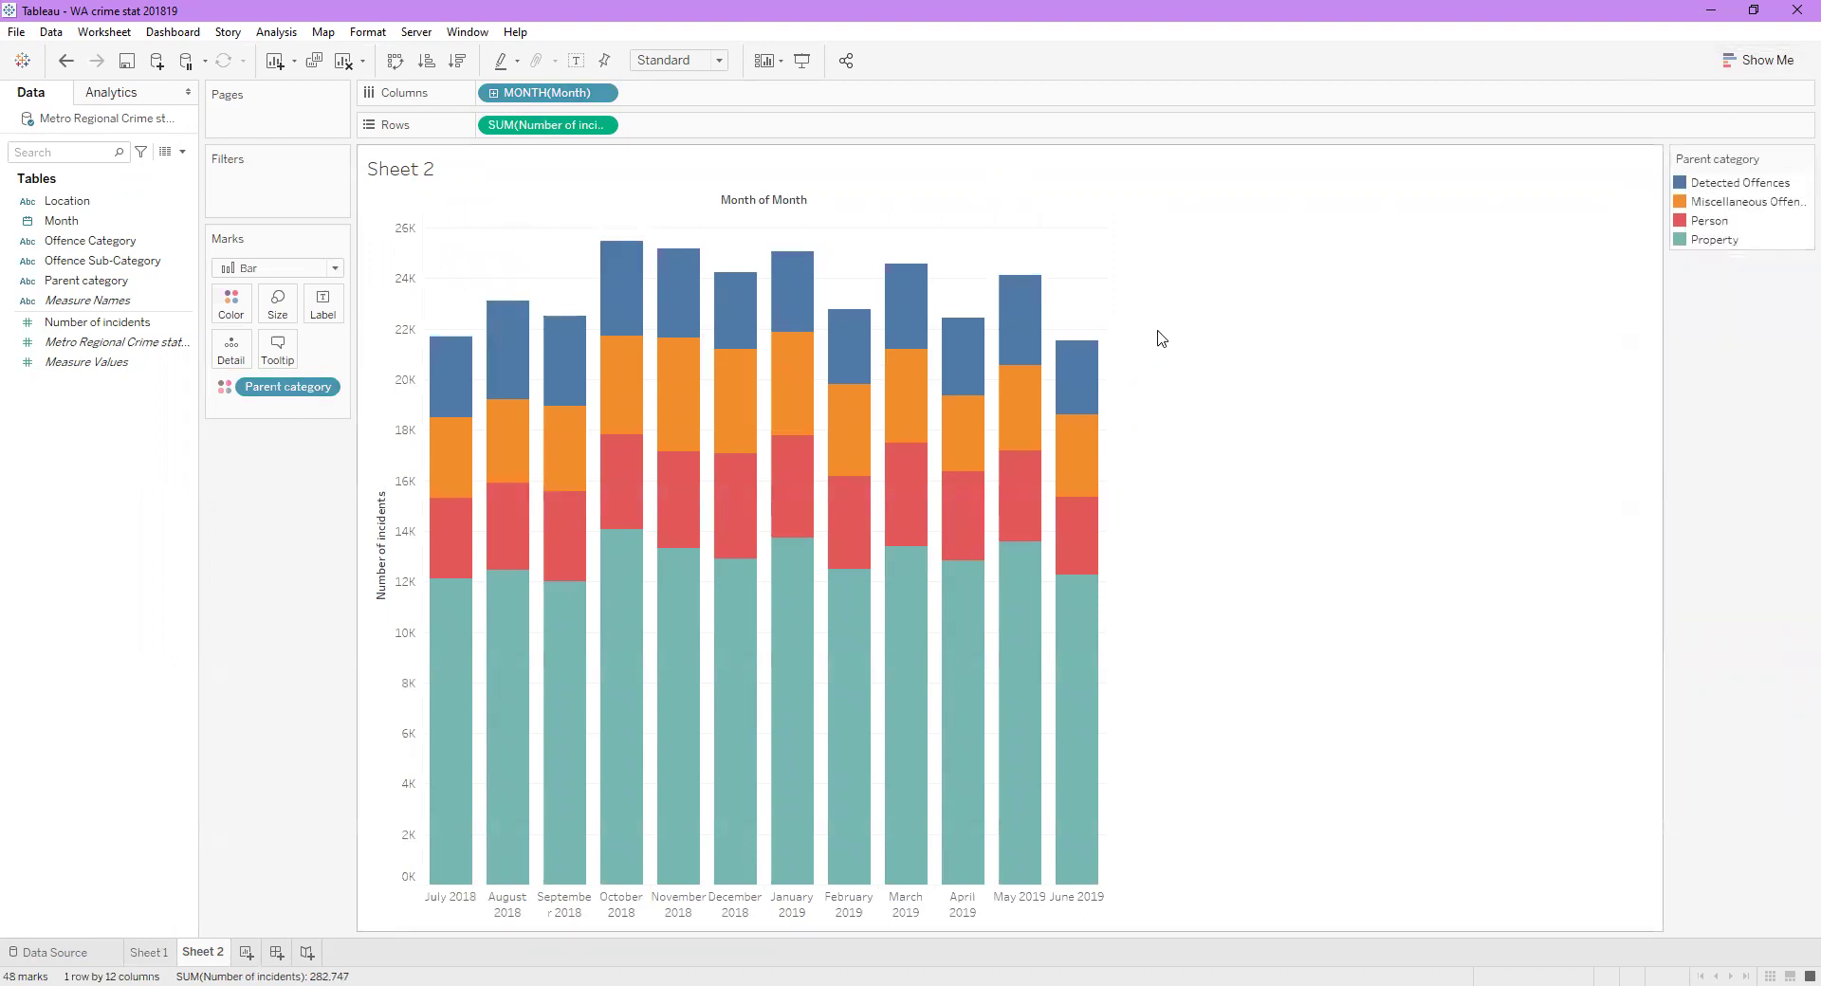
{"action": "left_click", "coordinate": [720, 61]}
{"action": "left_click", "coordinate": [696, 130]}
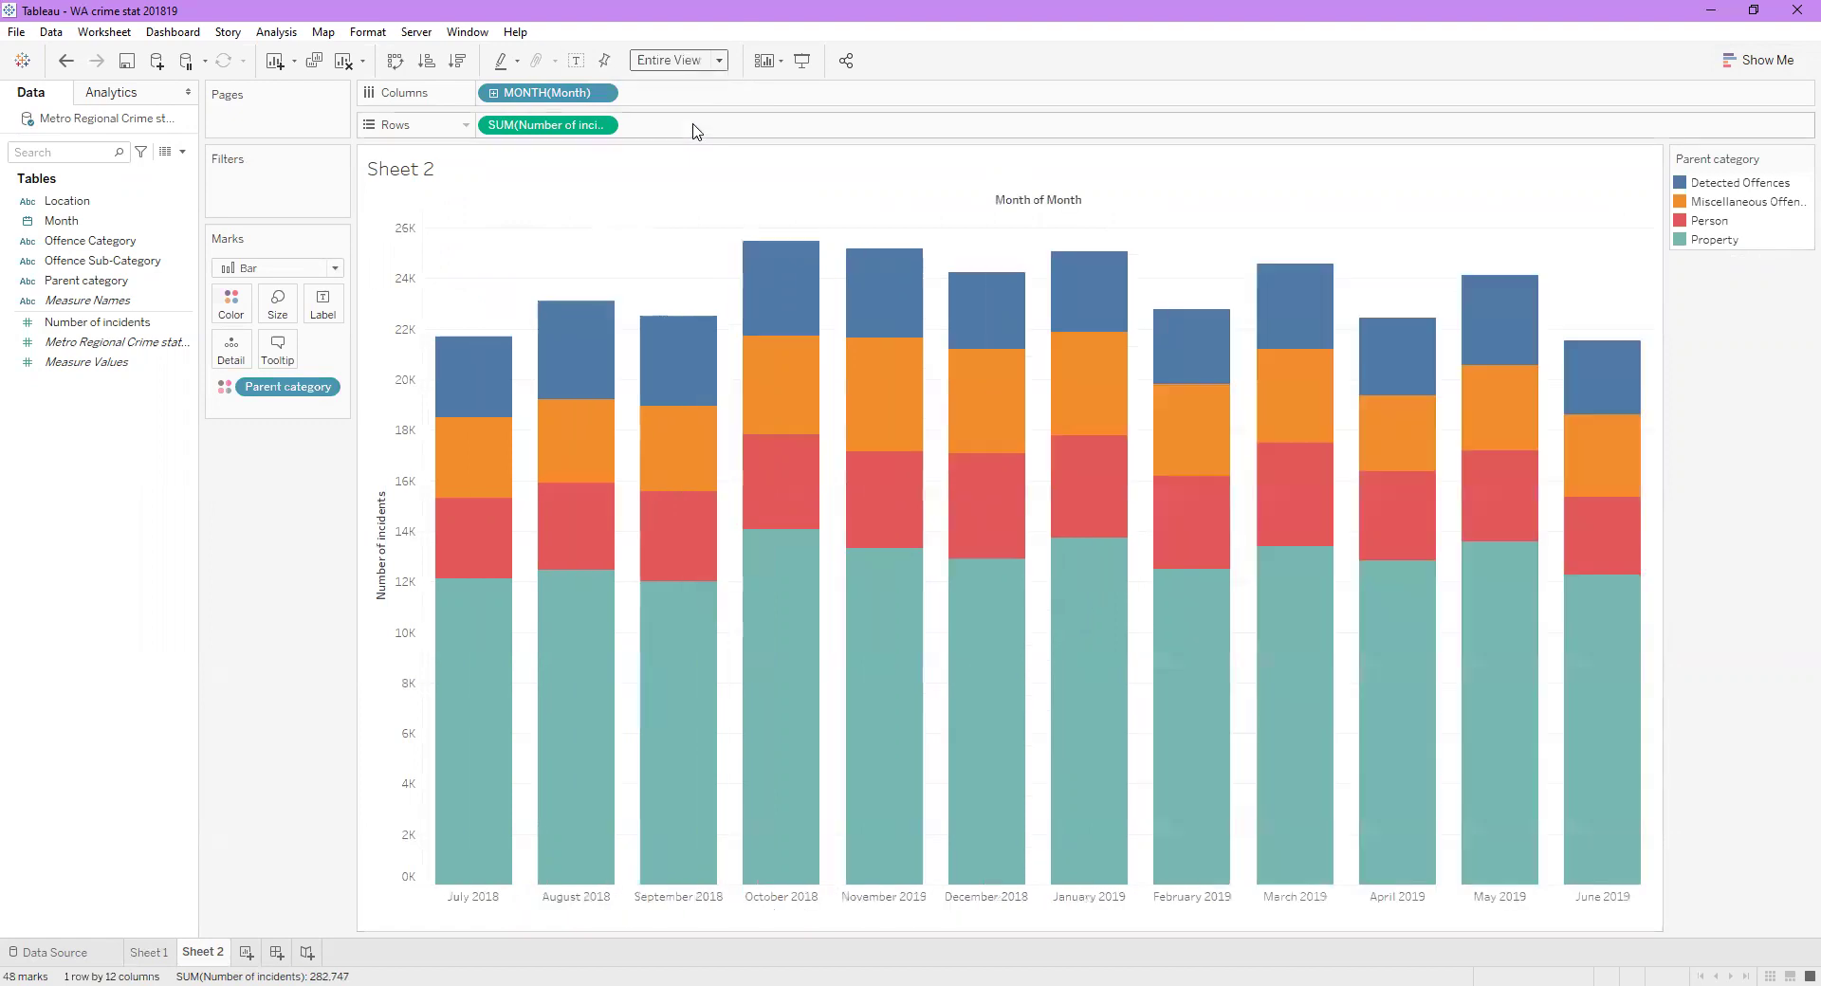
{"action": "mouse_move", "coordinate": [482, 465]}
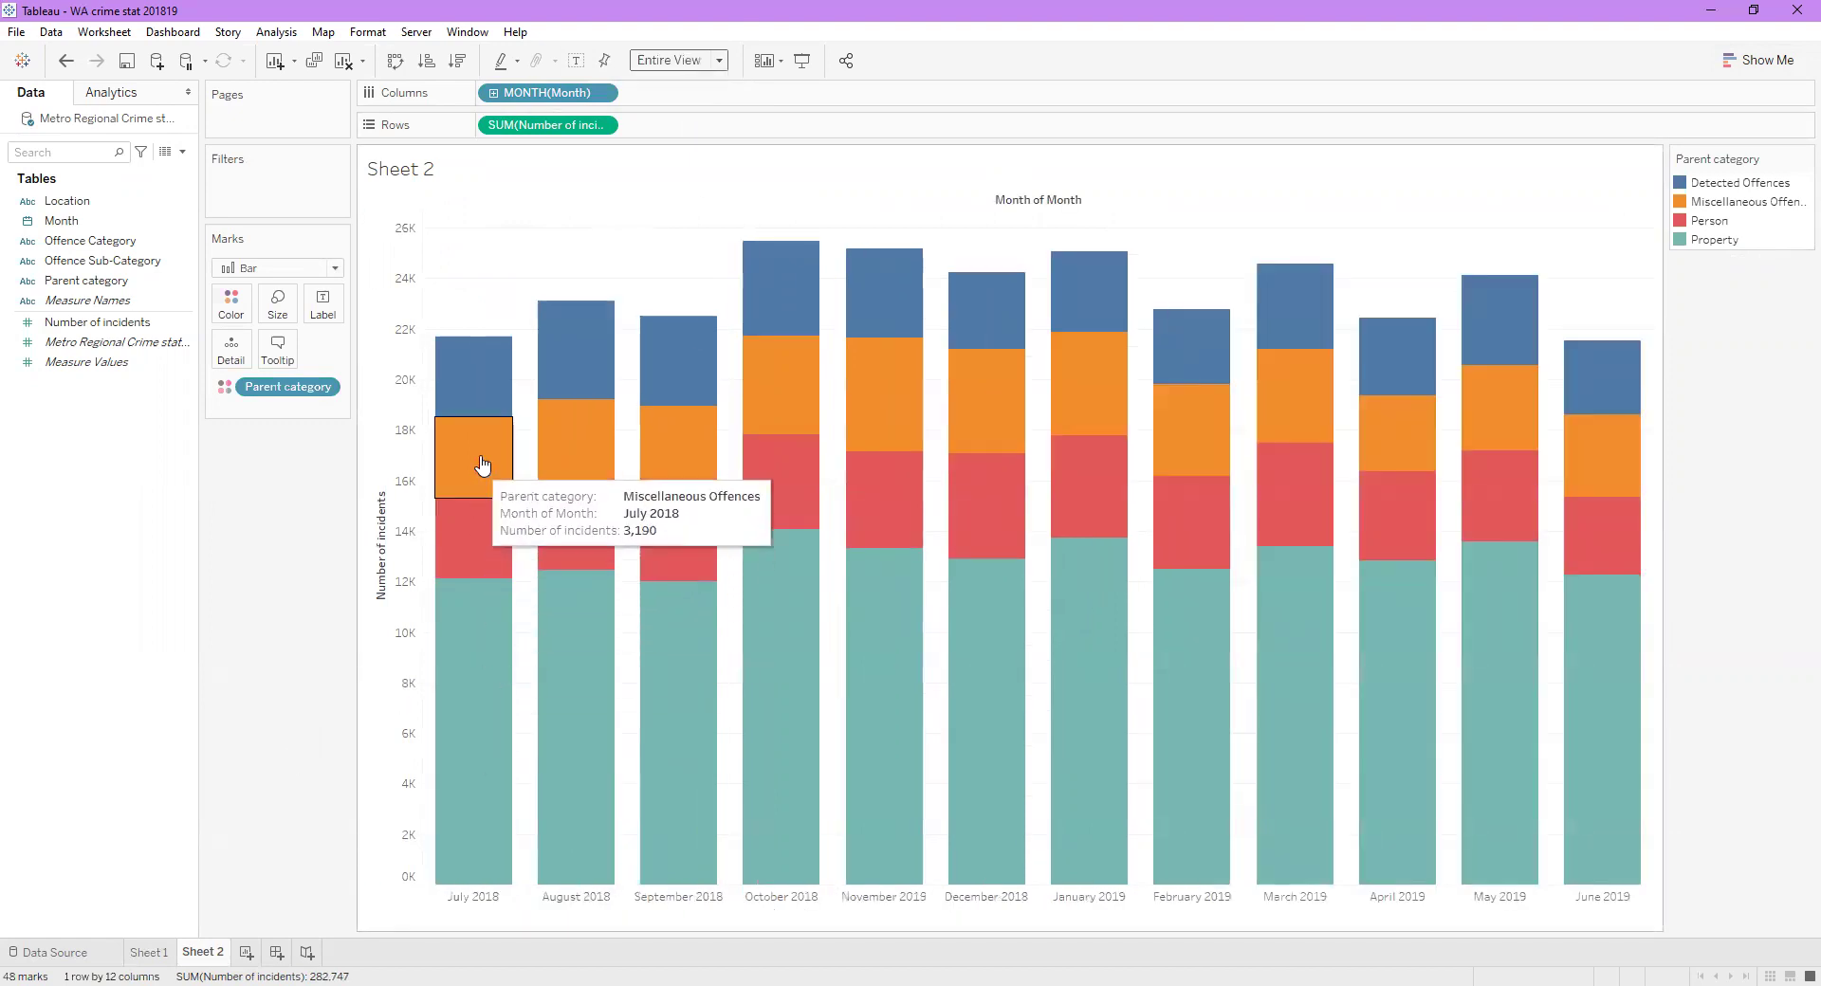
{"action": "mouse_move", "coordinate": [708, 370]}
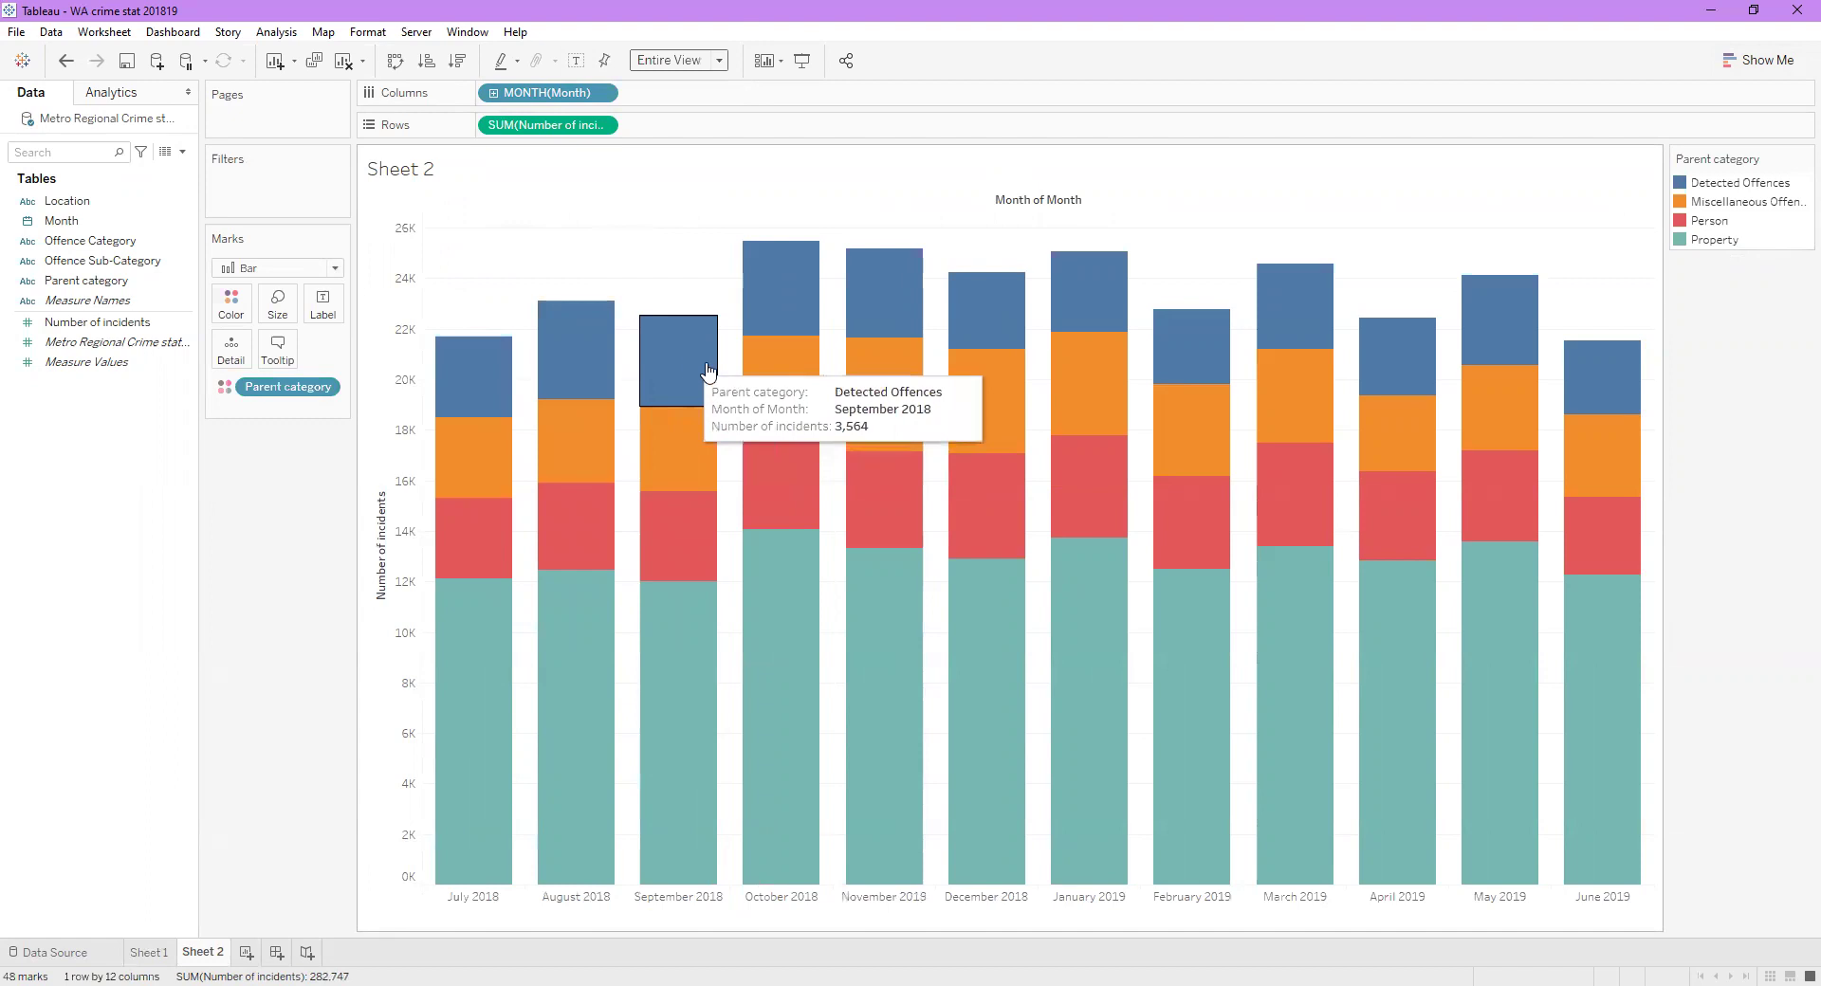
{"action": "mouse_move", "coordinate": [751, 399]}
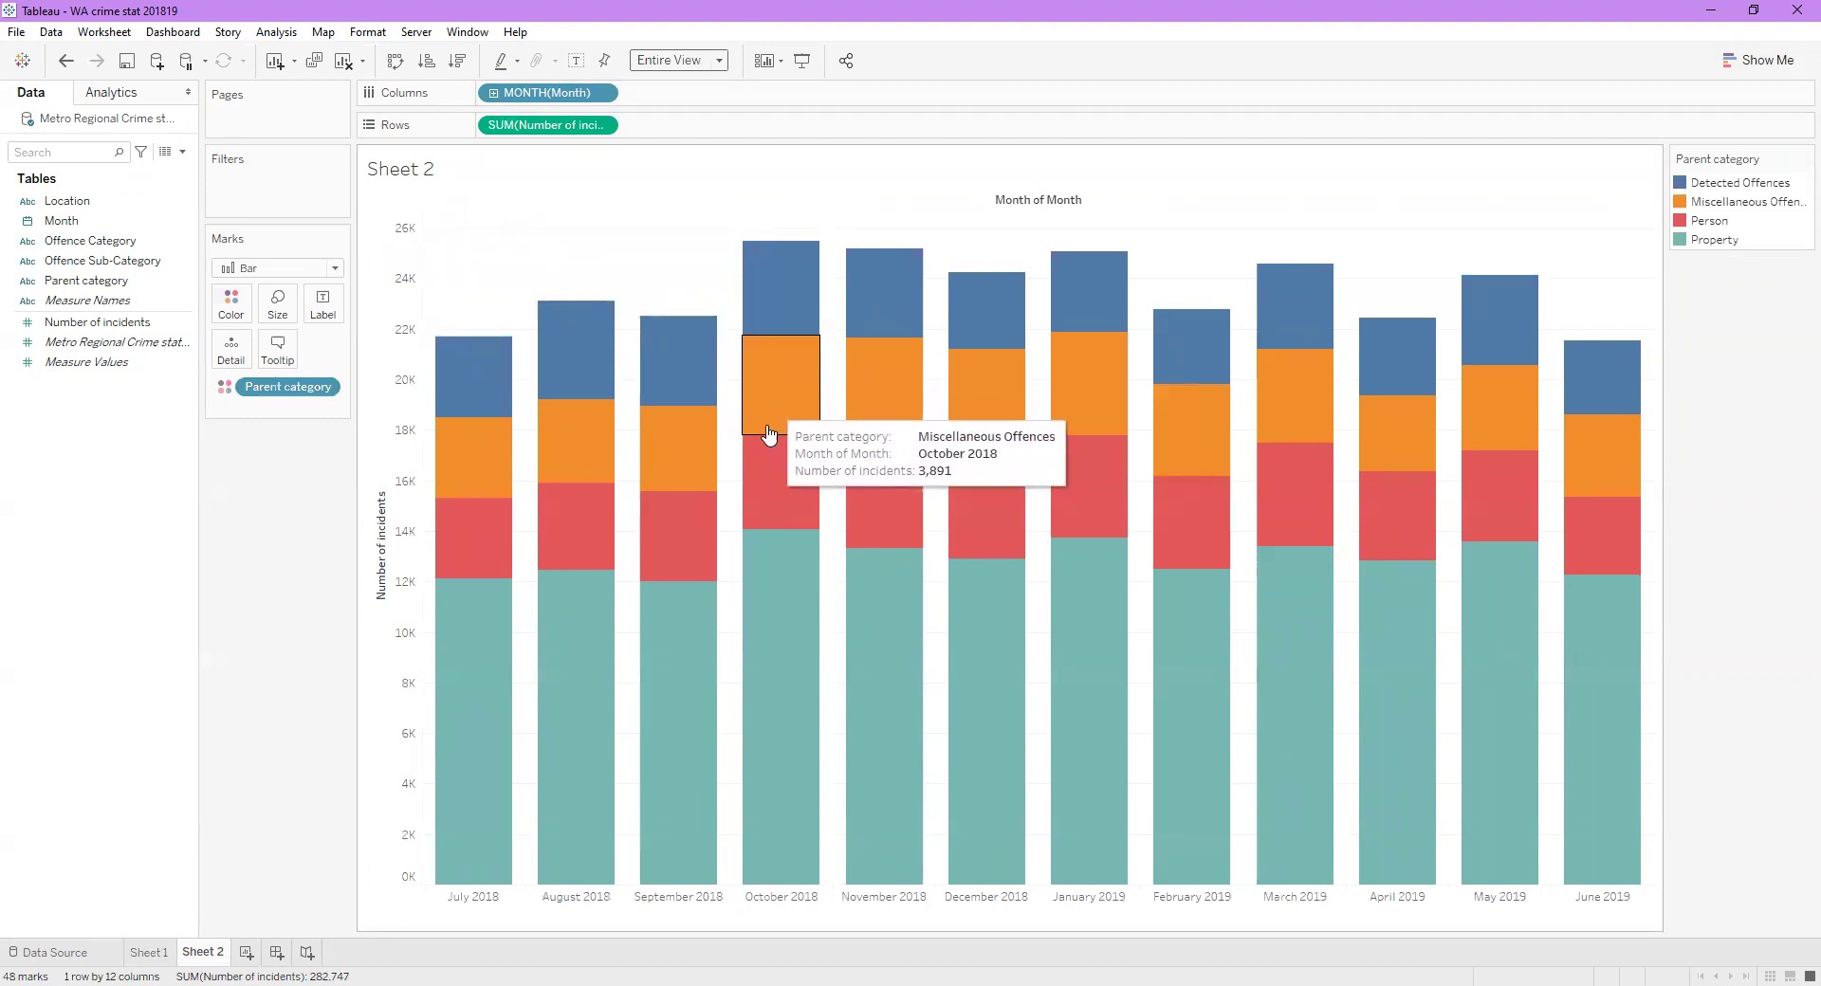
{"action": "mouse_move", "coordinate": [781, 567]}
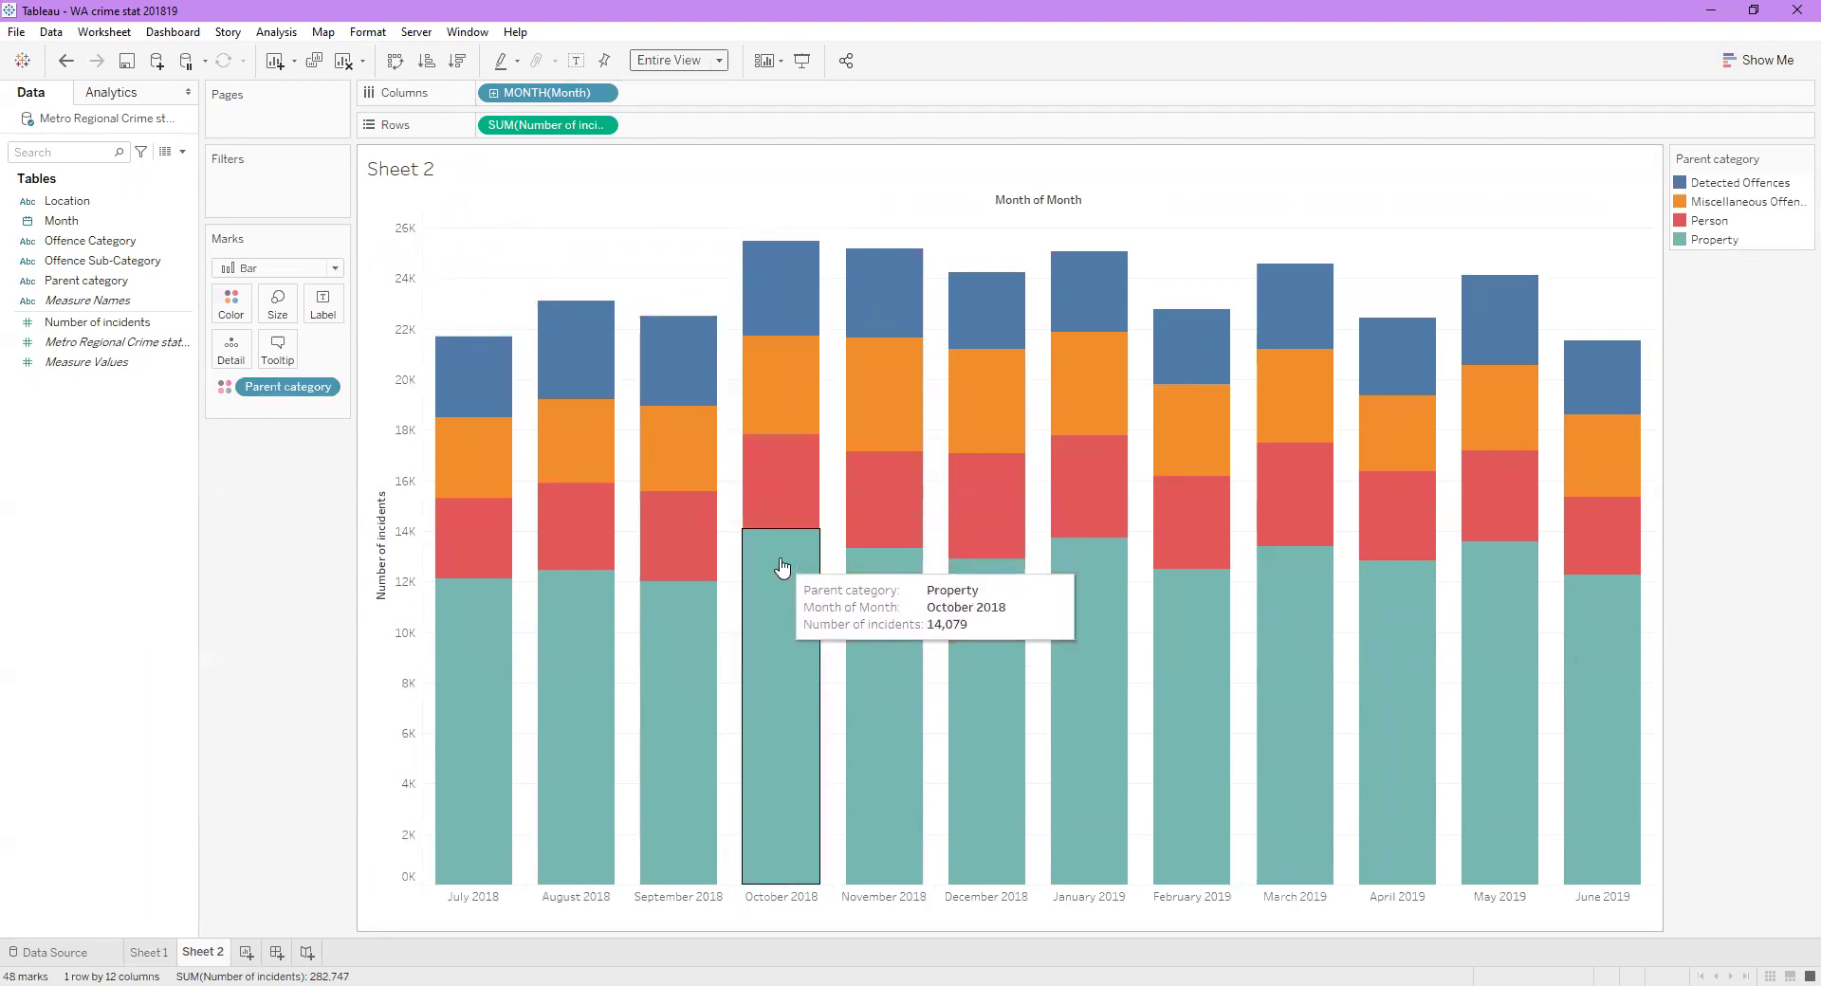
{"action": "mouse_move", "coordinate": [866, 595]}
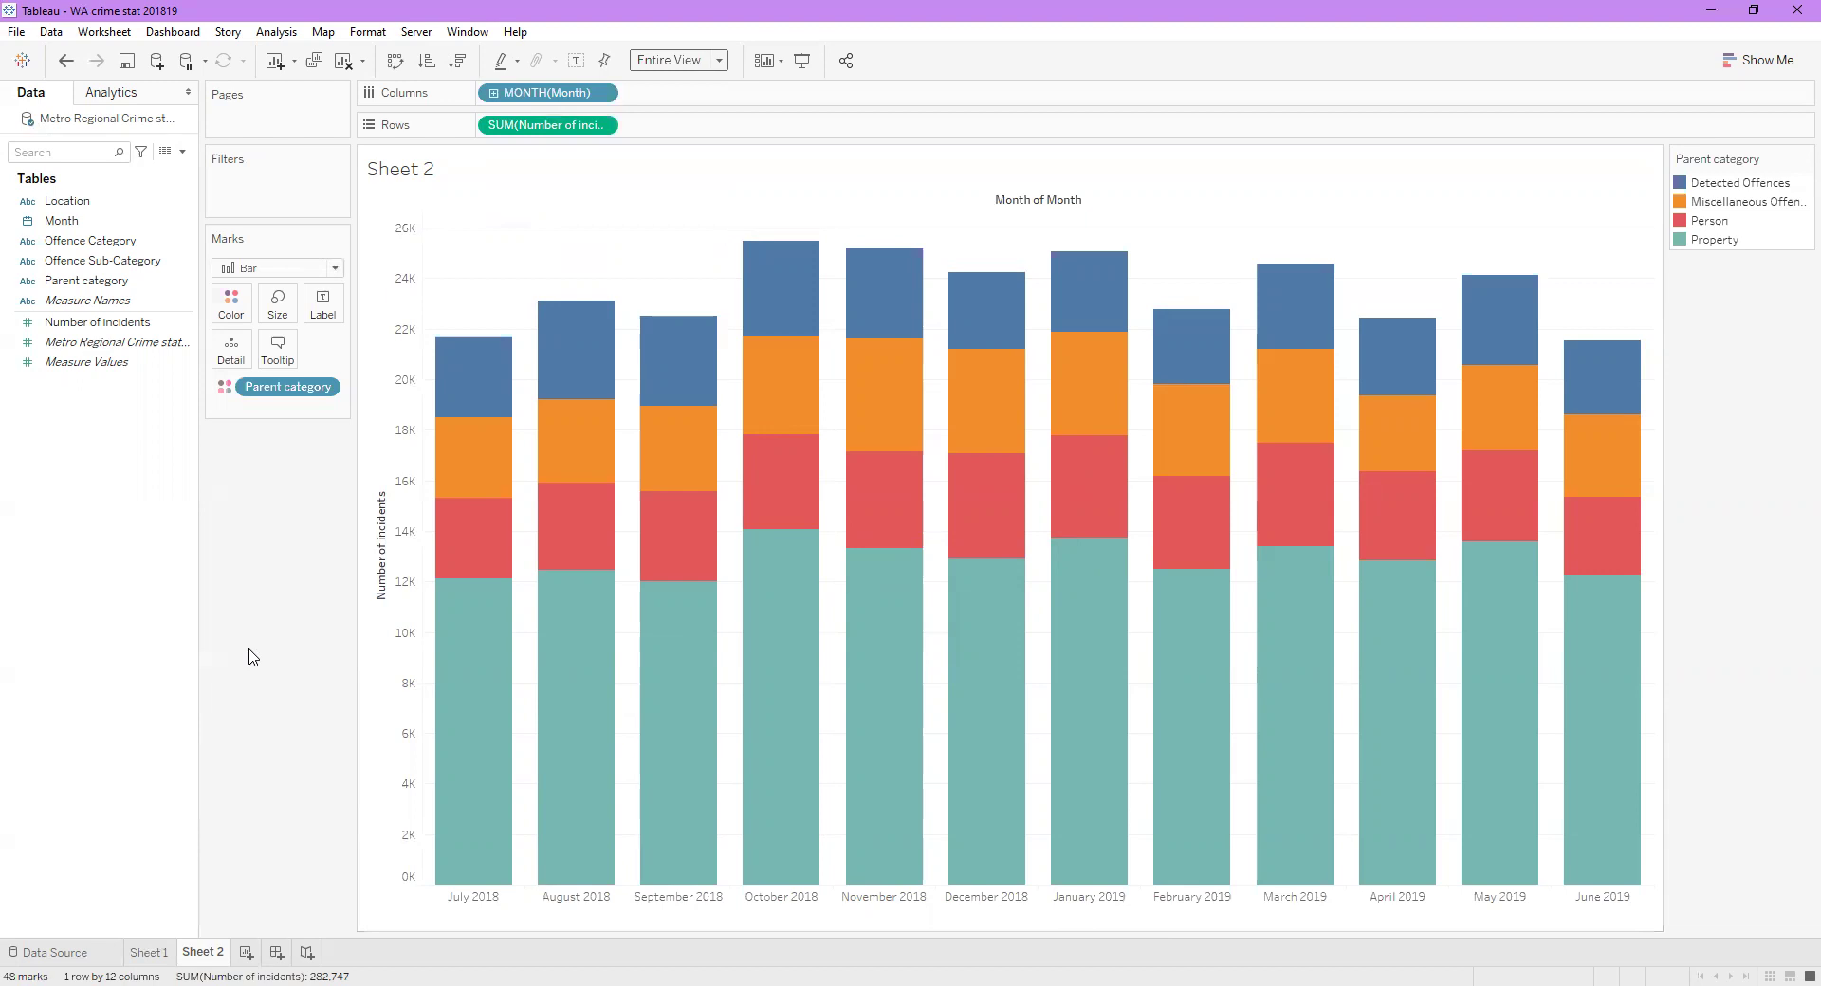
{"action": "mouse_move", "coordinate": [459, 351]}
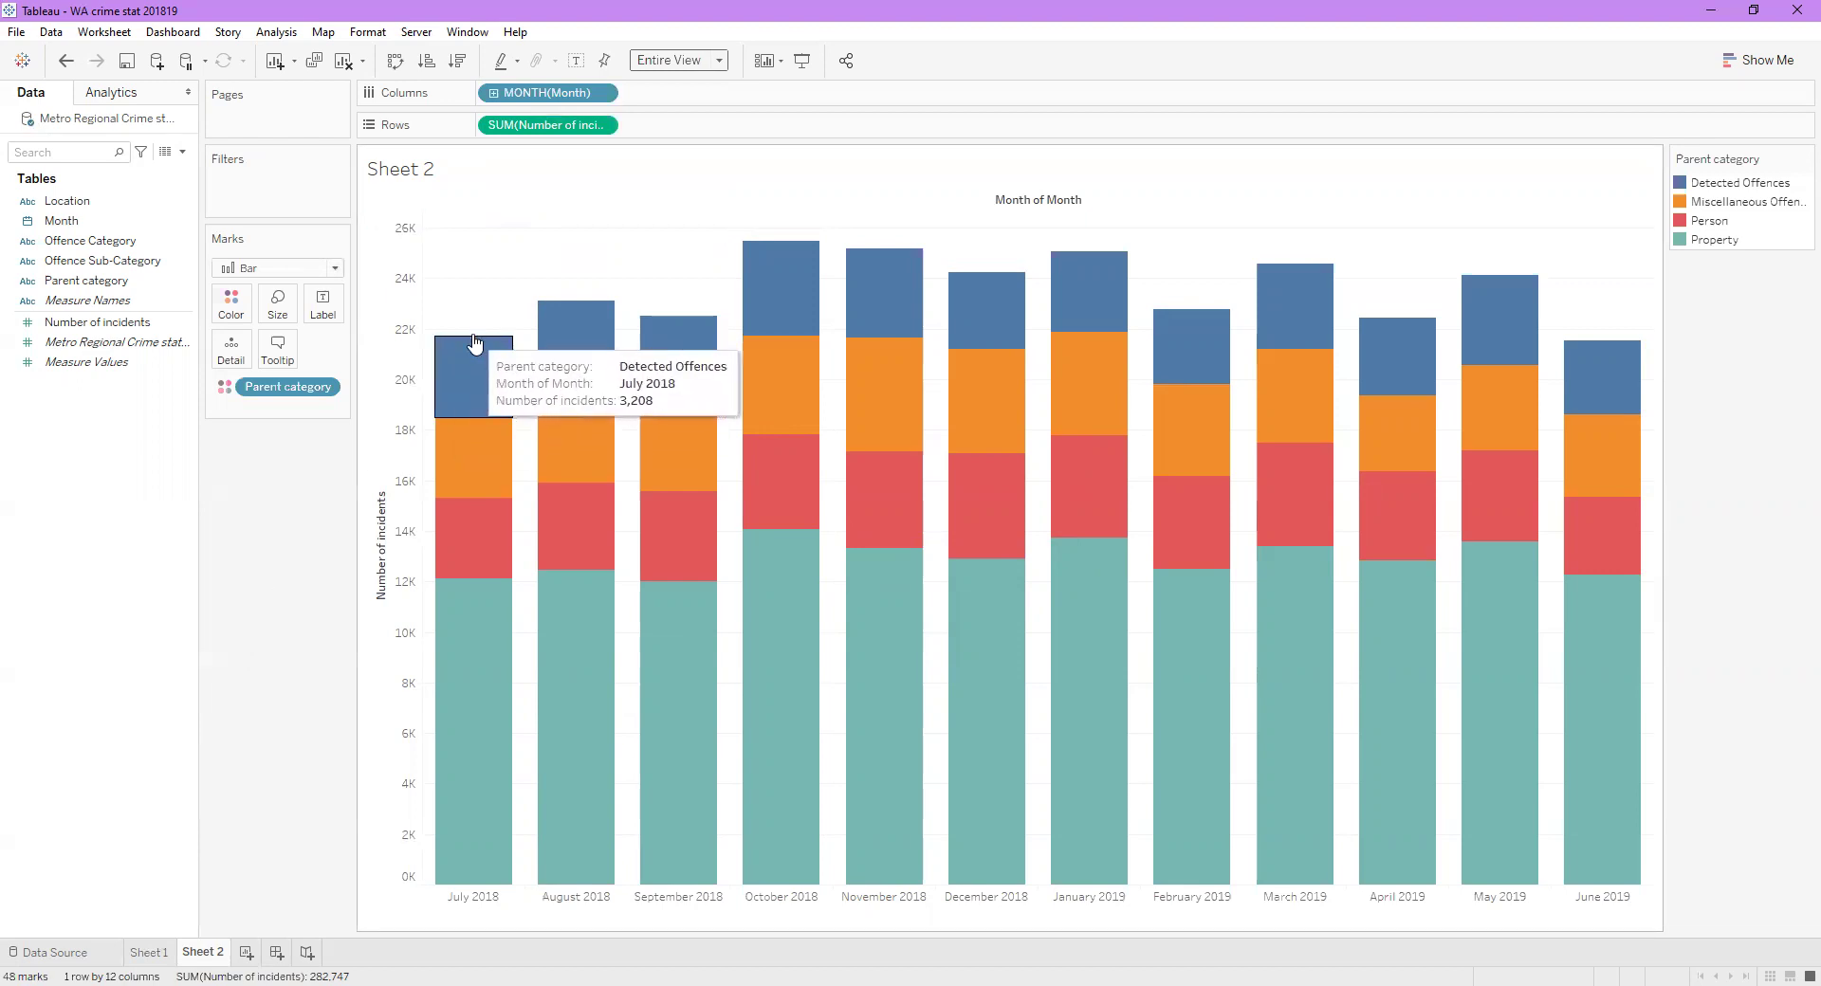
{"action": "mouse_move", "coordinate": [563, 306]}
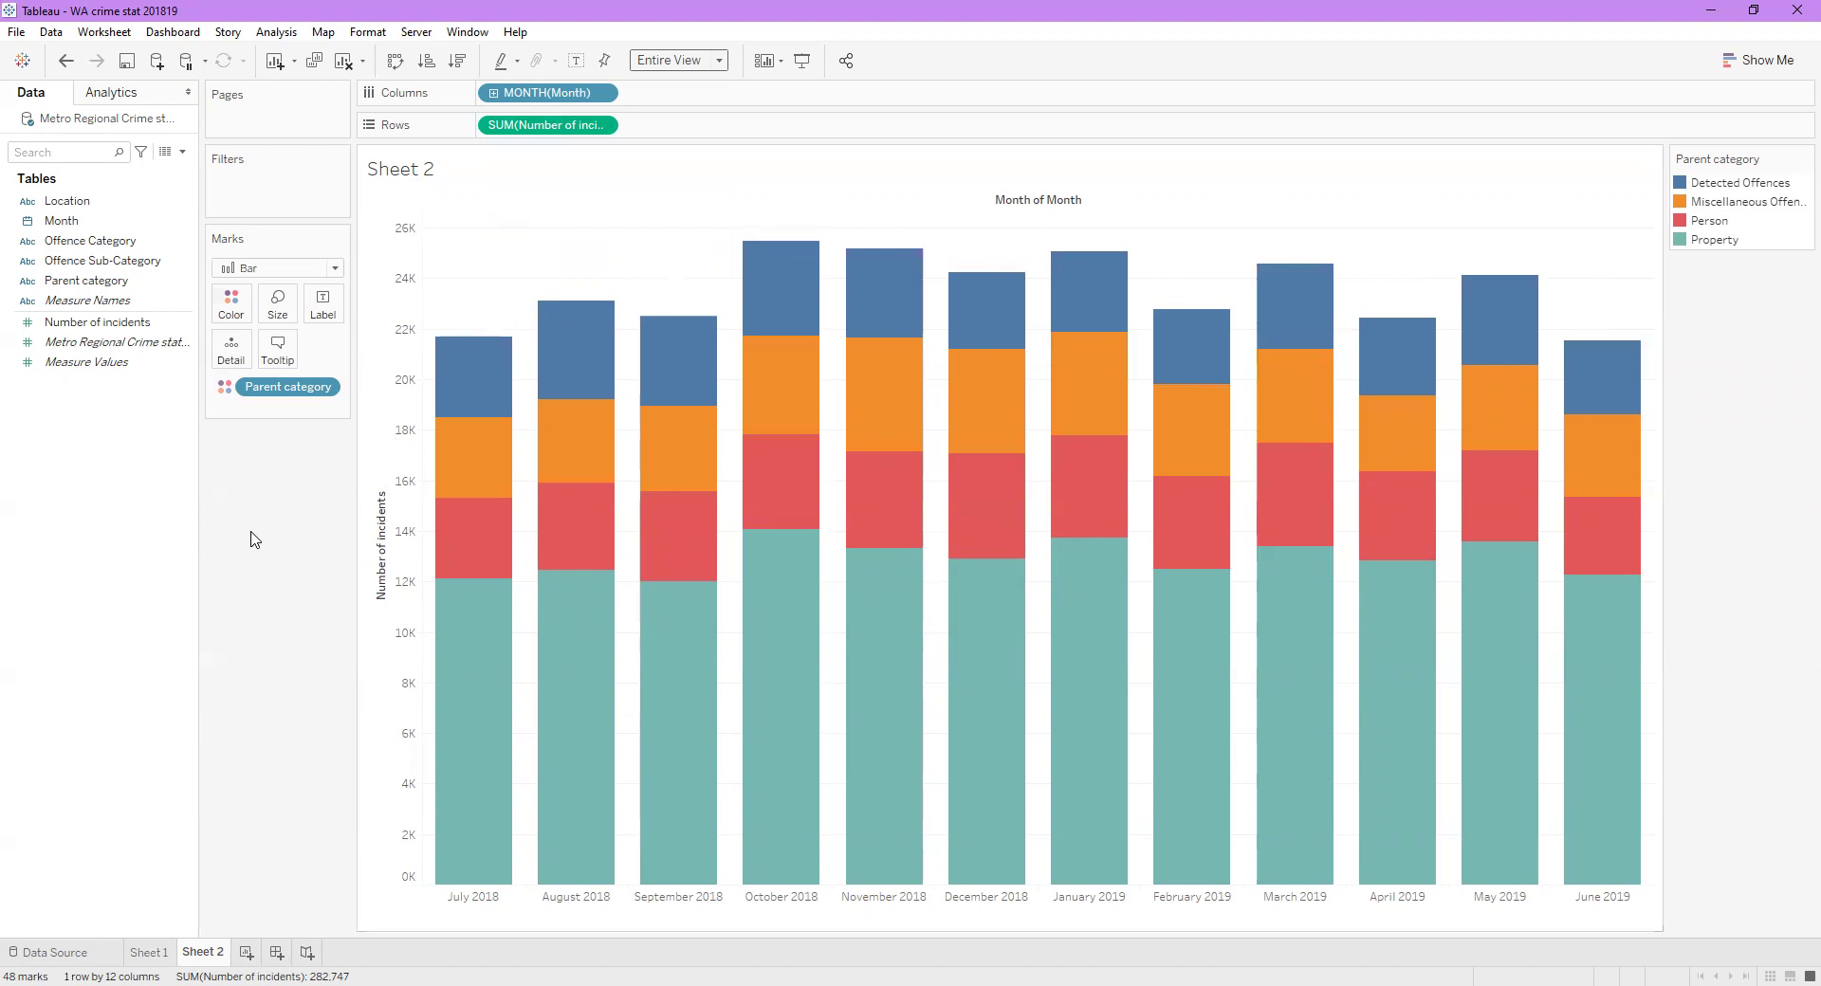
{"action": "left_click", "coordinate": [130, 326]}
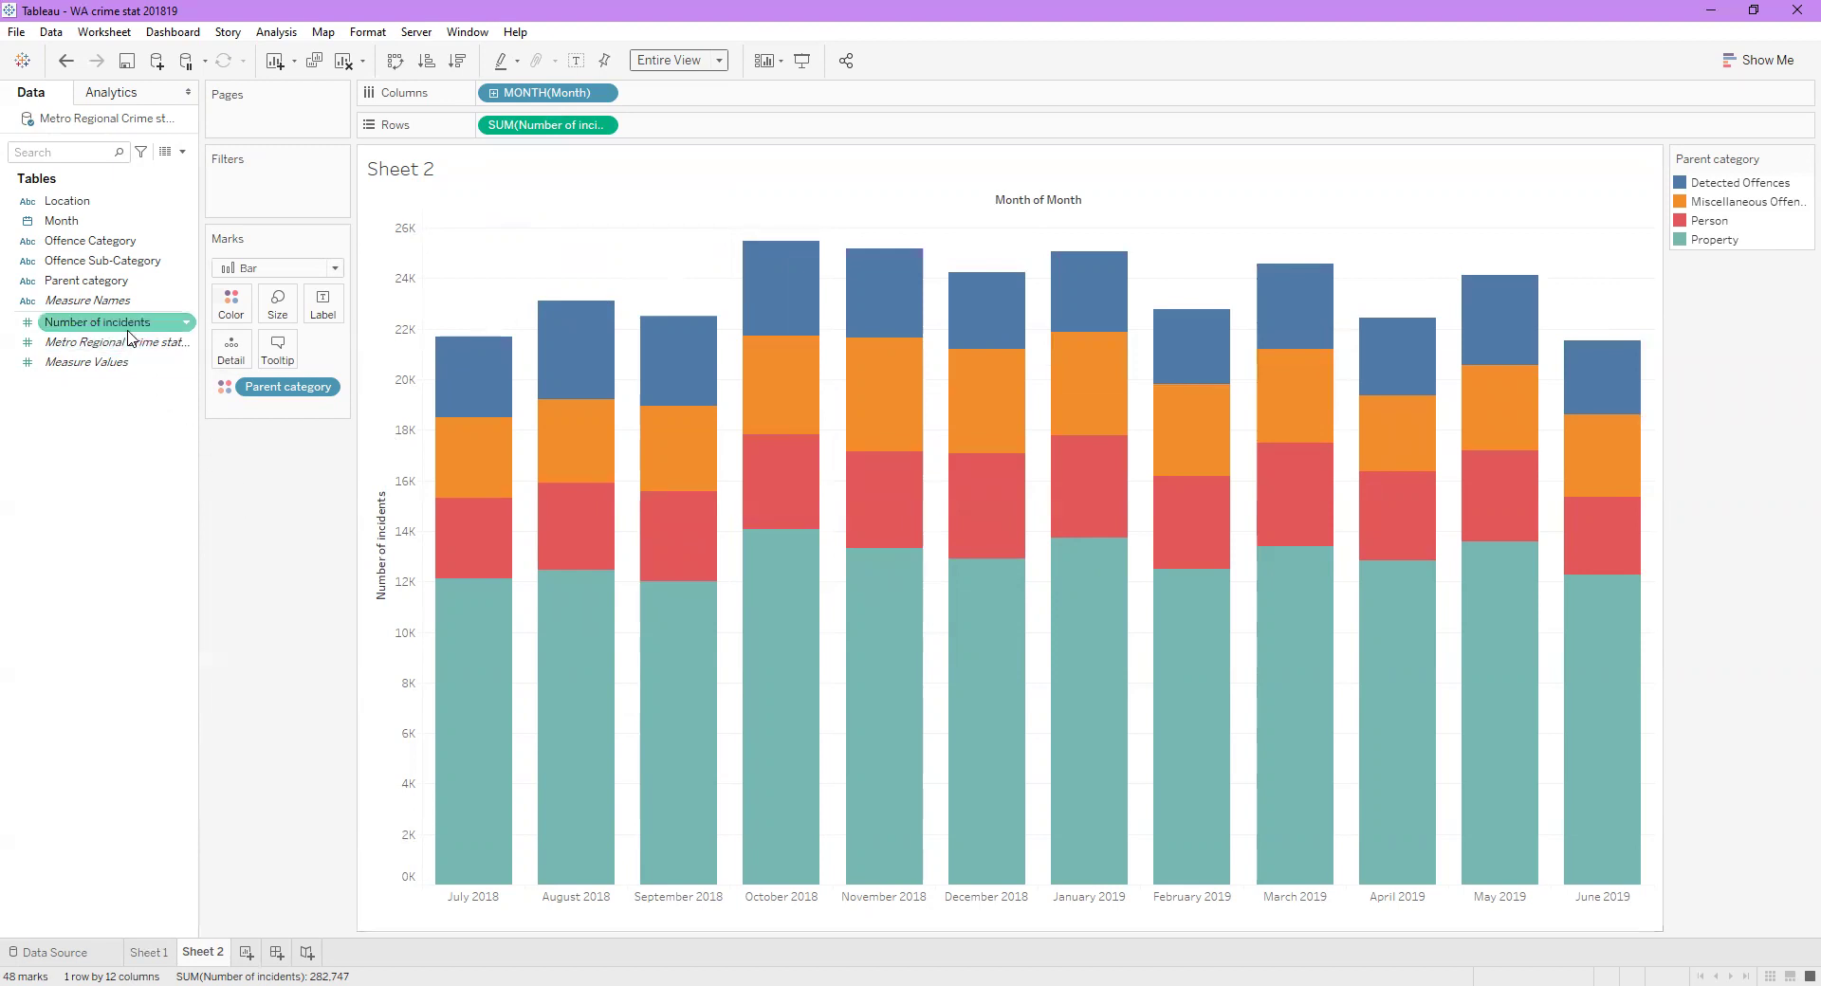
Step: Add a second Number of incidents measure to Rows and select its Marks card
{"action": "mouse_move", "coordinate": [130, 334]}
{"action": "left_mouse_down"}
{"action": "mouse_move", "coordinate": [752, 123]}
{"action": "mouse_move", "coordinate": [99, 329]}
{"action": "left_mouse_up"}
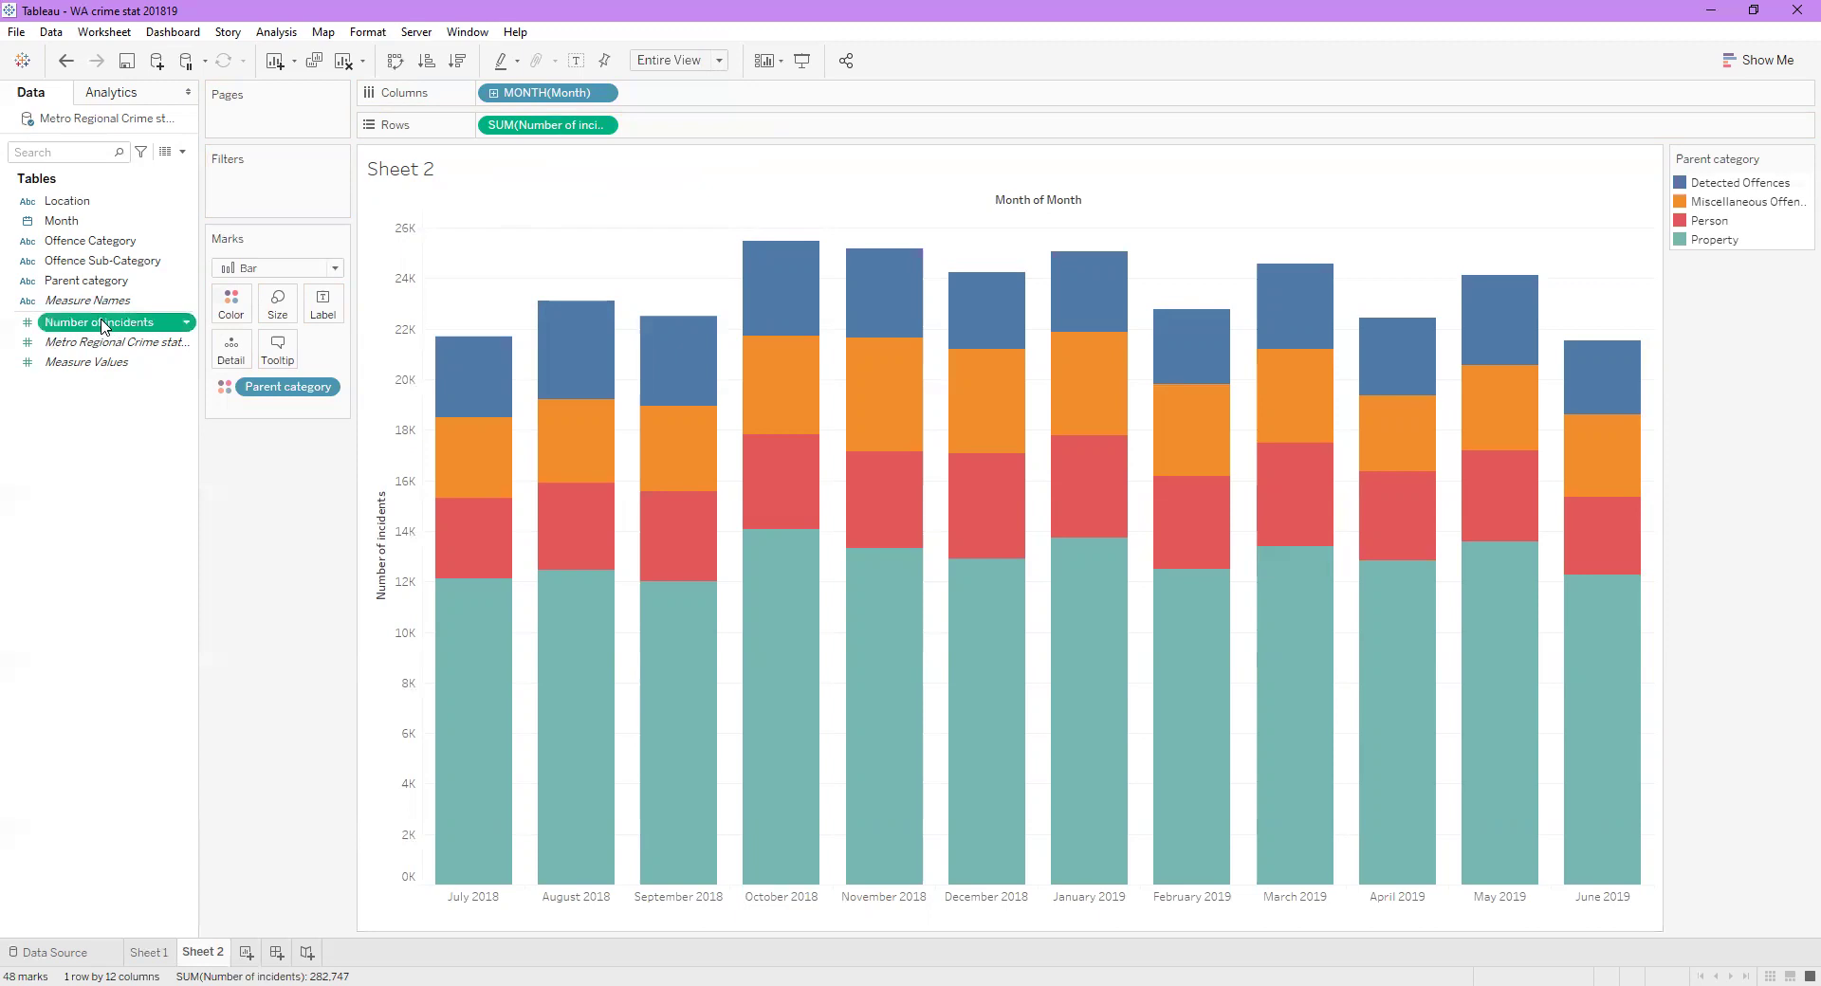
{"action": "left_click_drag", "start_coordinate": [105, 327], "coordinate": [713, 121]}
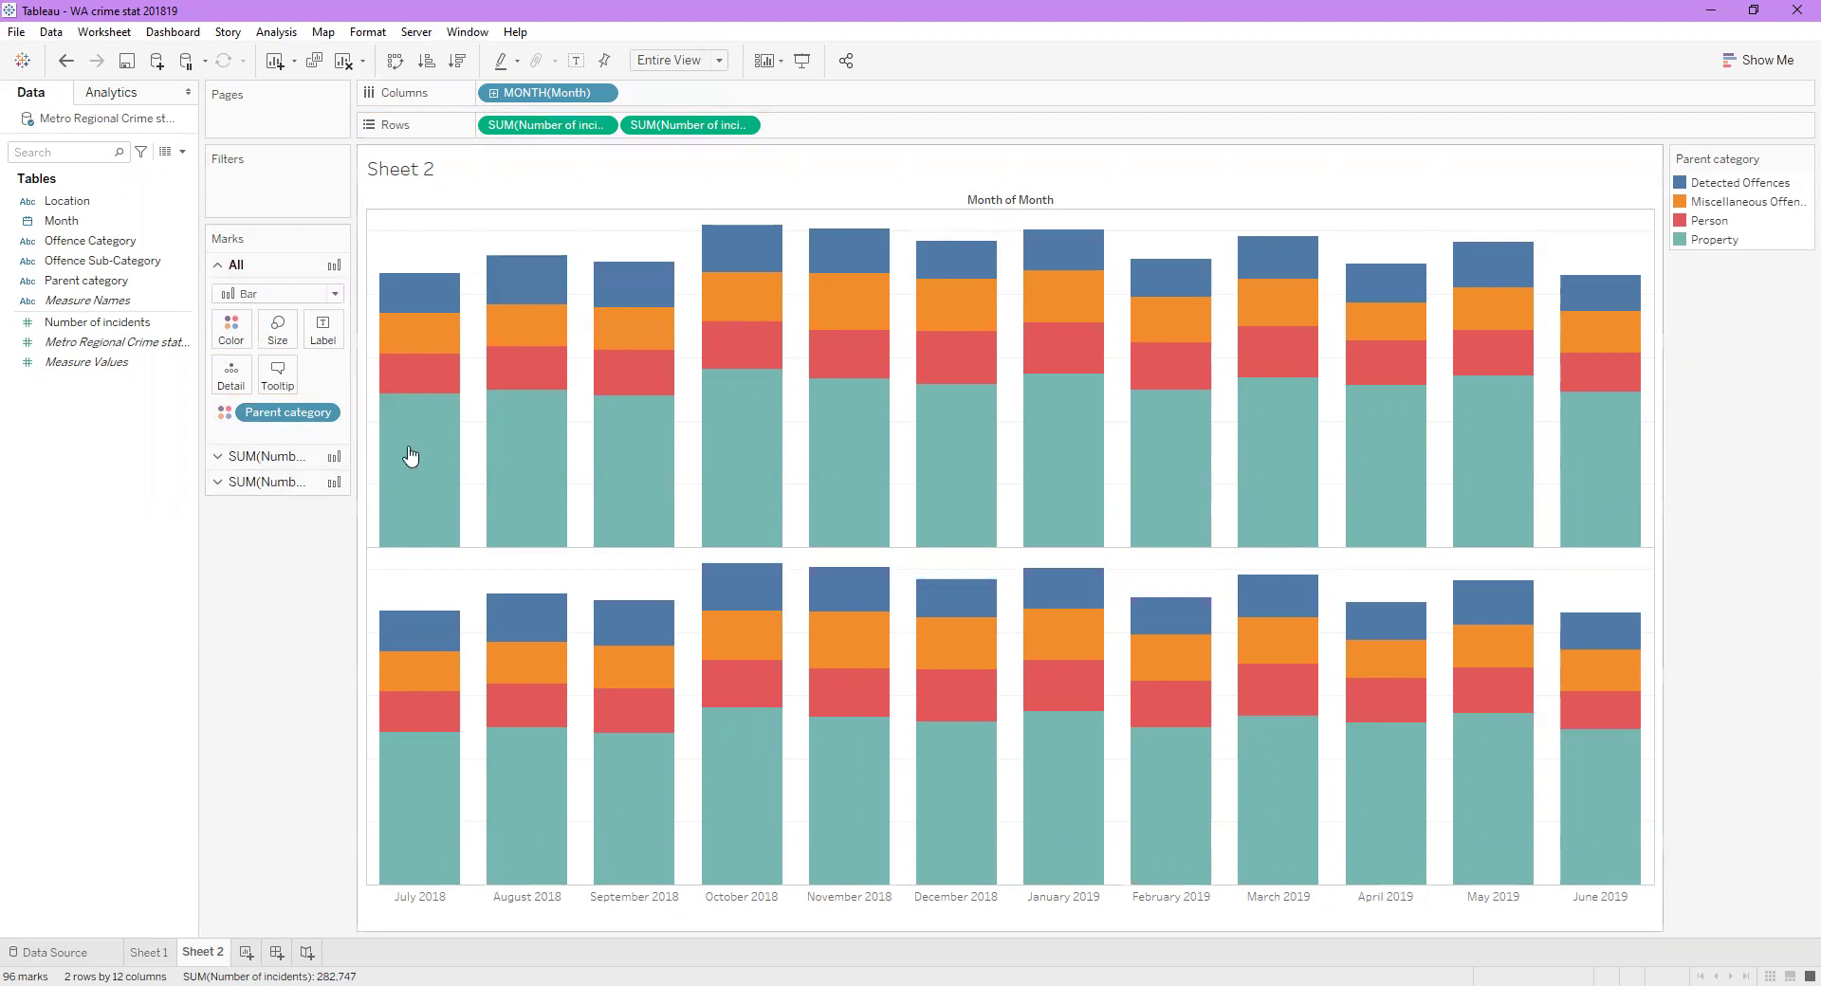
{"action": "left_click", "coordinate": [284, 456]}
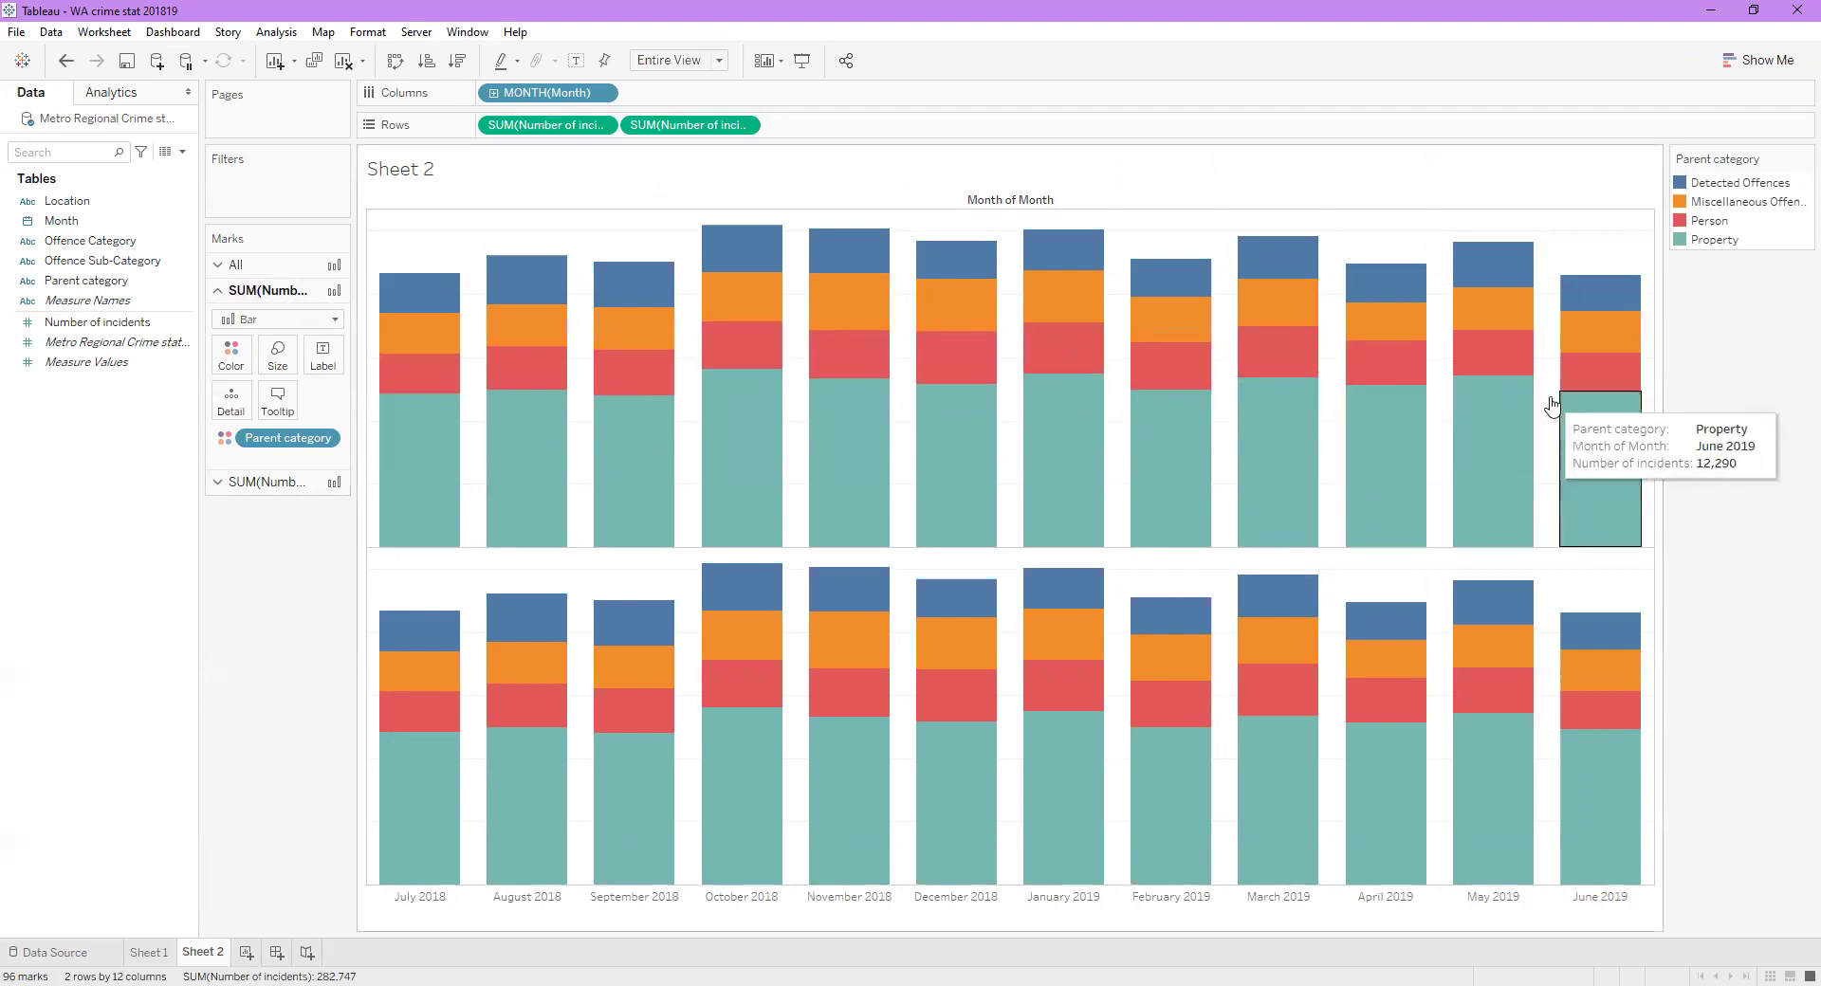
{"action": "left_click", "coordinate": [257, 484]}
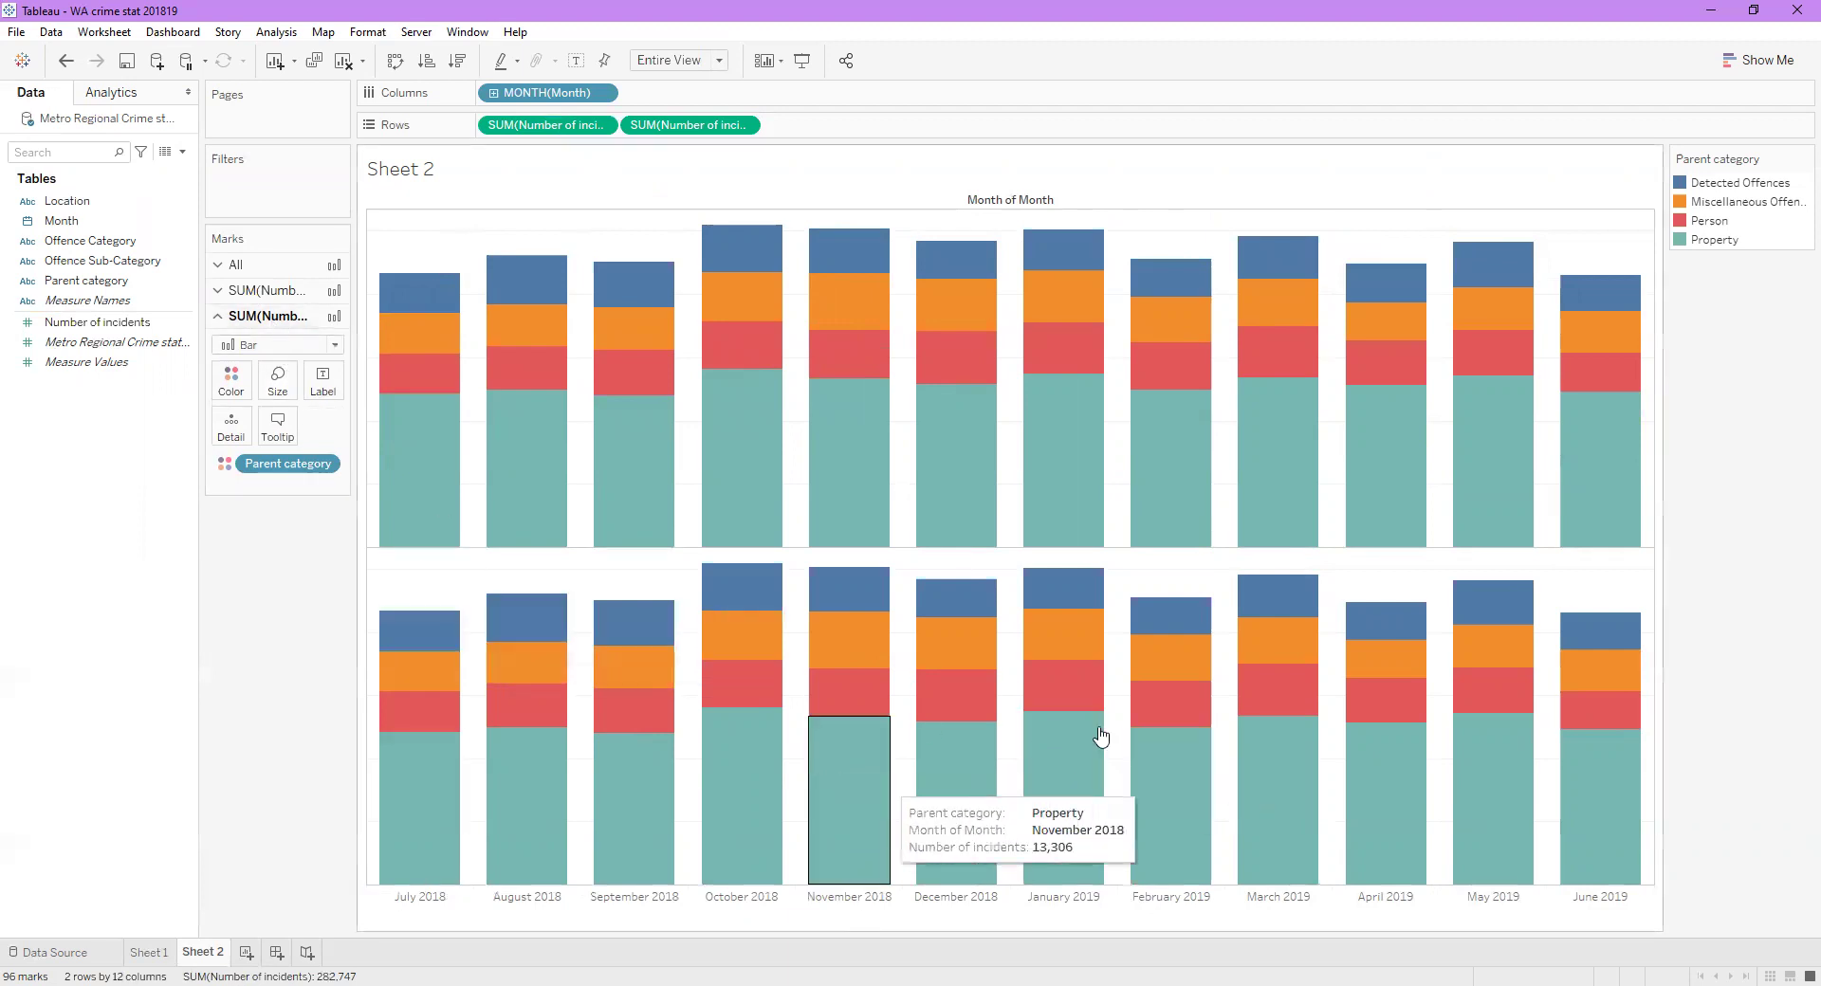
Step: Change the lower chart to Line marks and remove Parent category, leaving one total line
{"action": "left_click", "coordinate": [280, 347]}
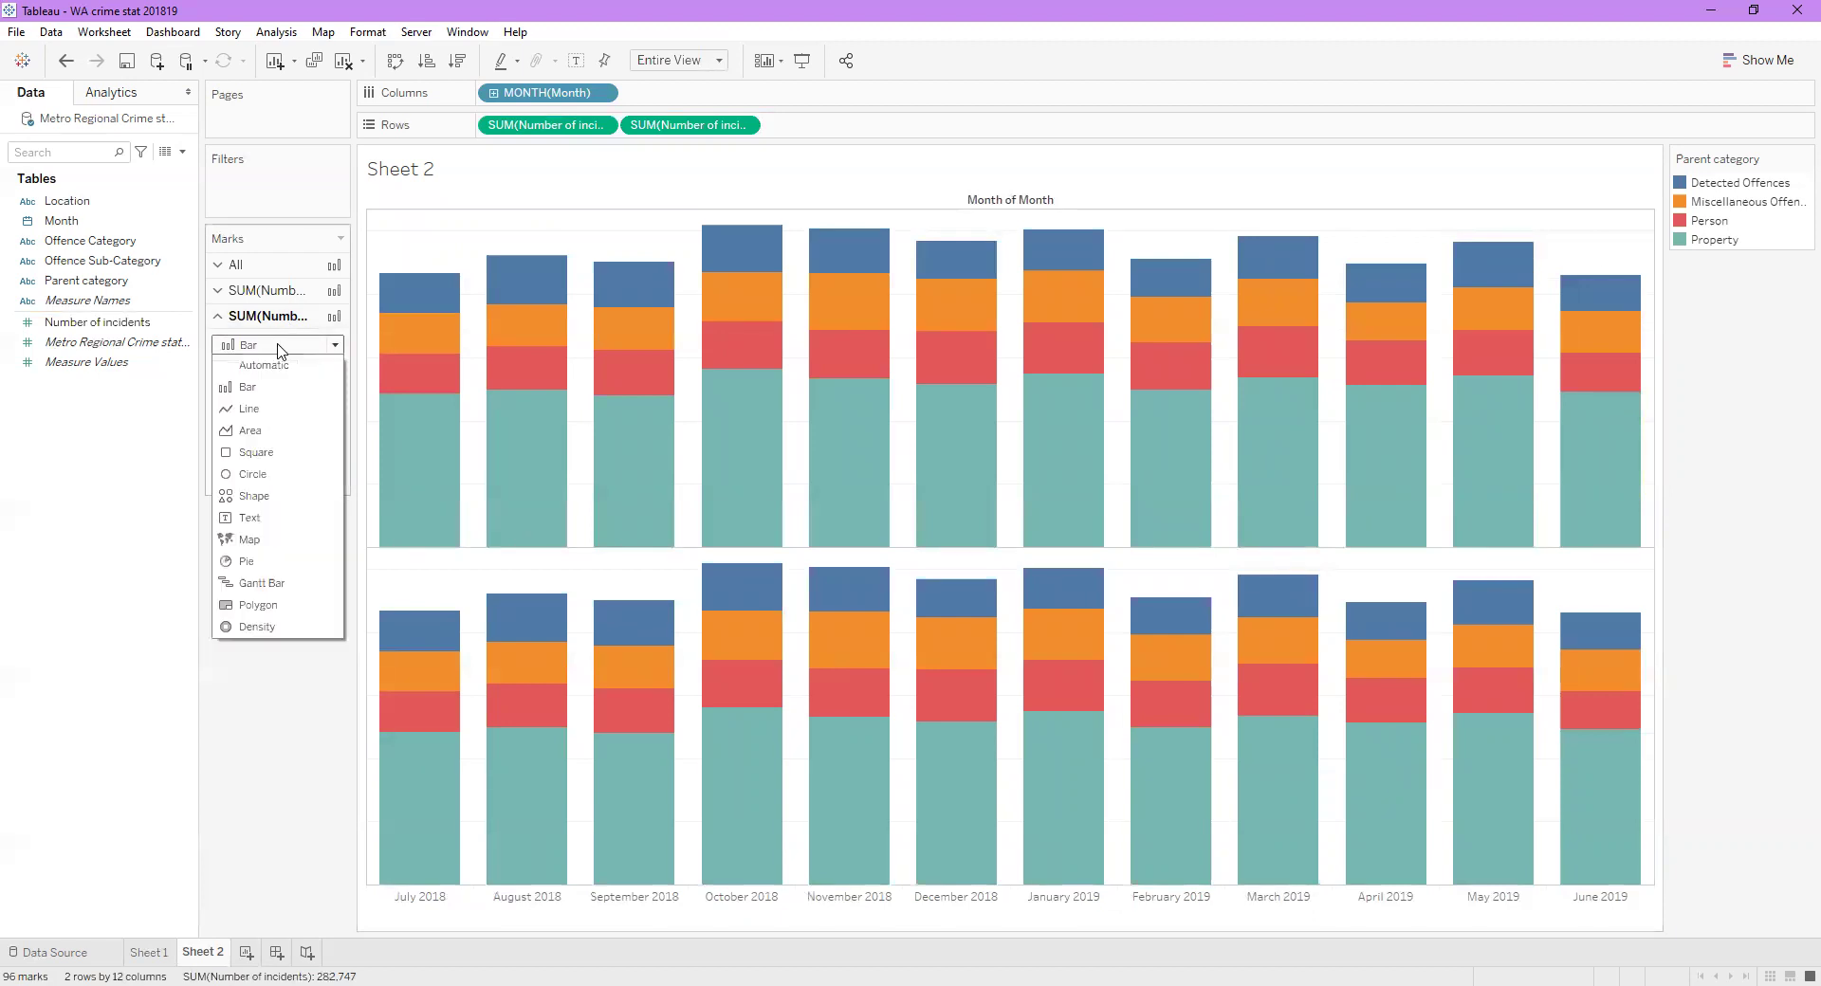
{"action": "left_click", "coordinate": [269, 409]}
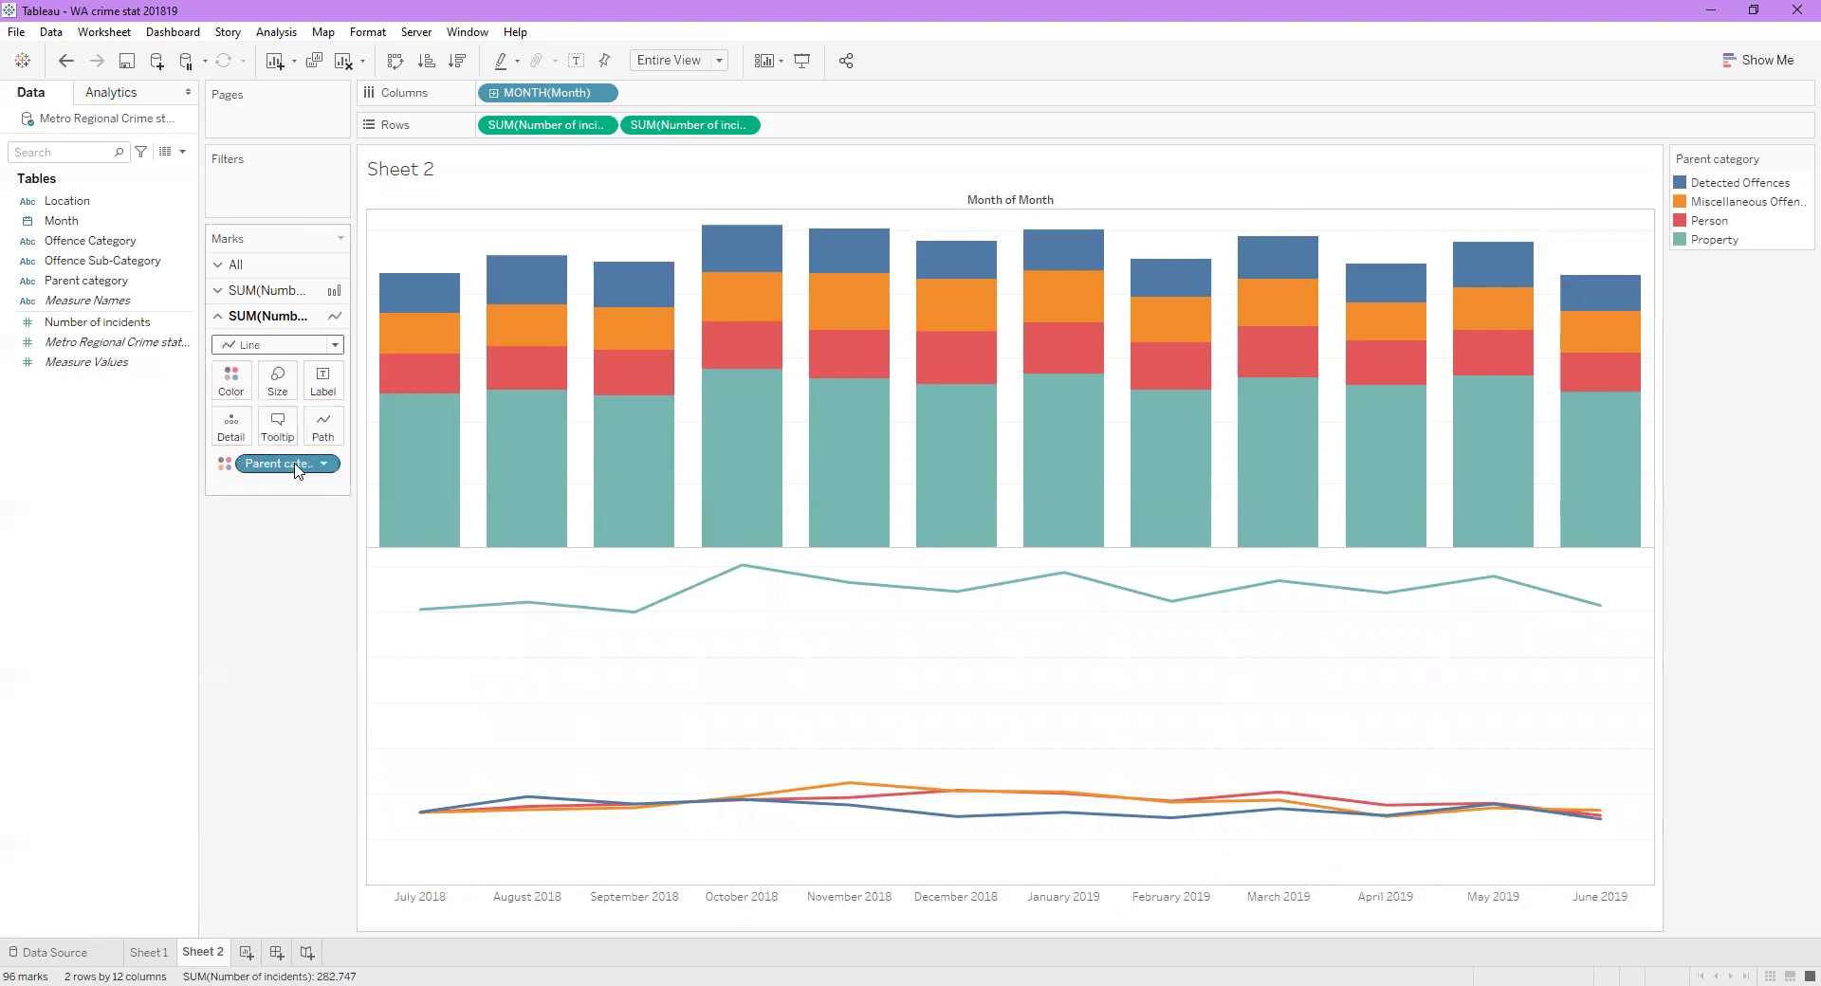
{"action": "left_click_drag", "start_coordinate": [297, 469], "coordinate": [137, 548]}
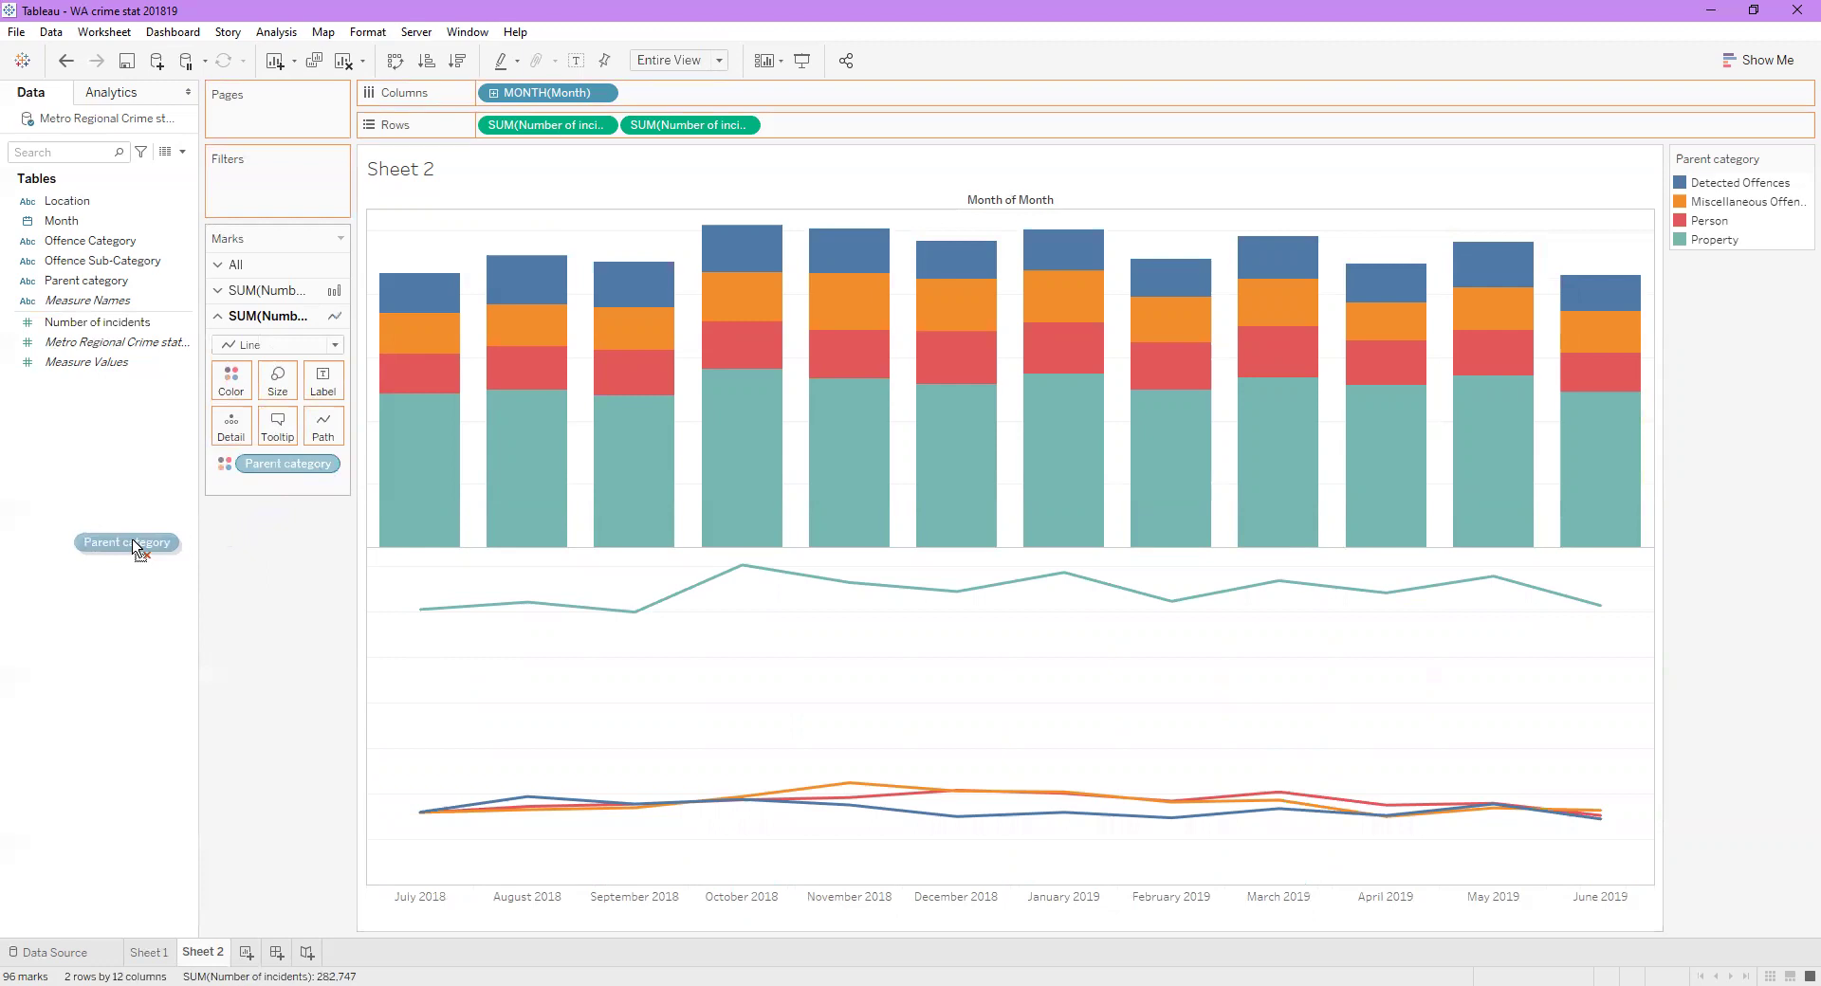
{"action": "left_click_drag", "start_coordinate": [133, 545], "coordinate": [130, 546]}
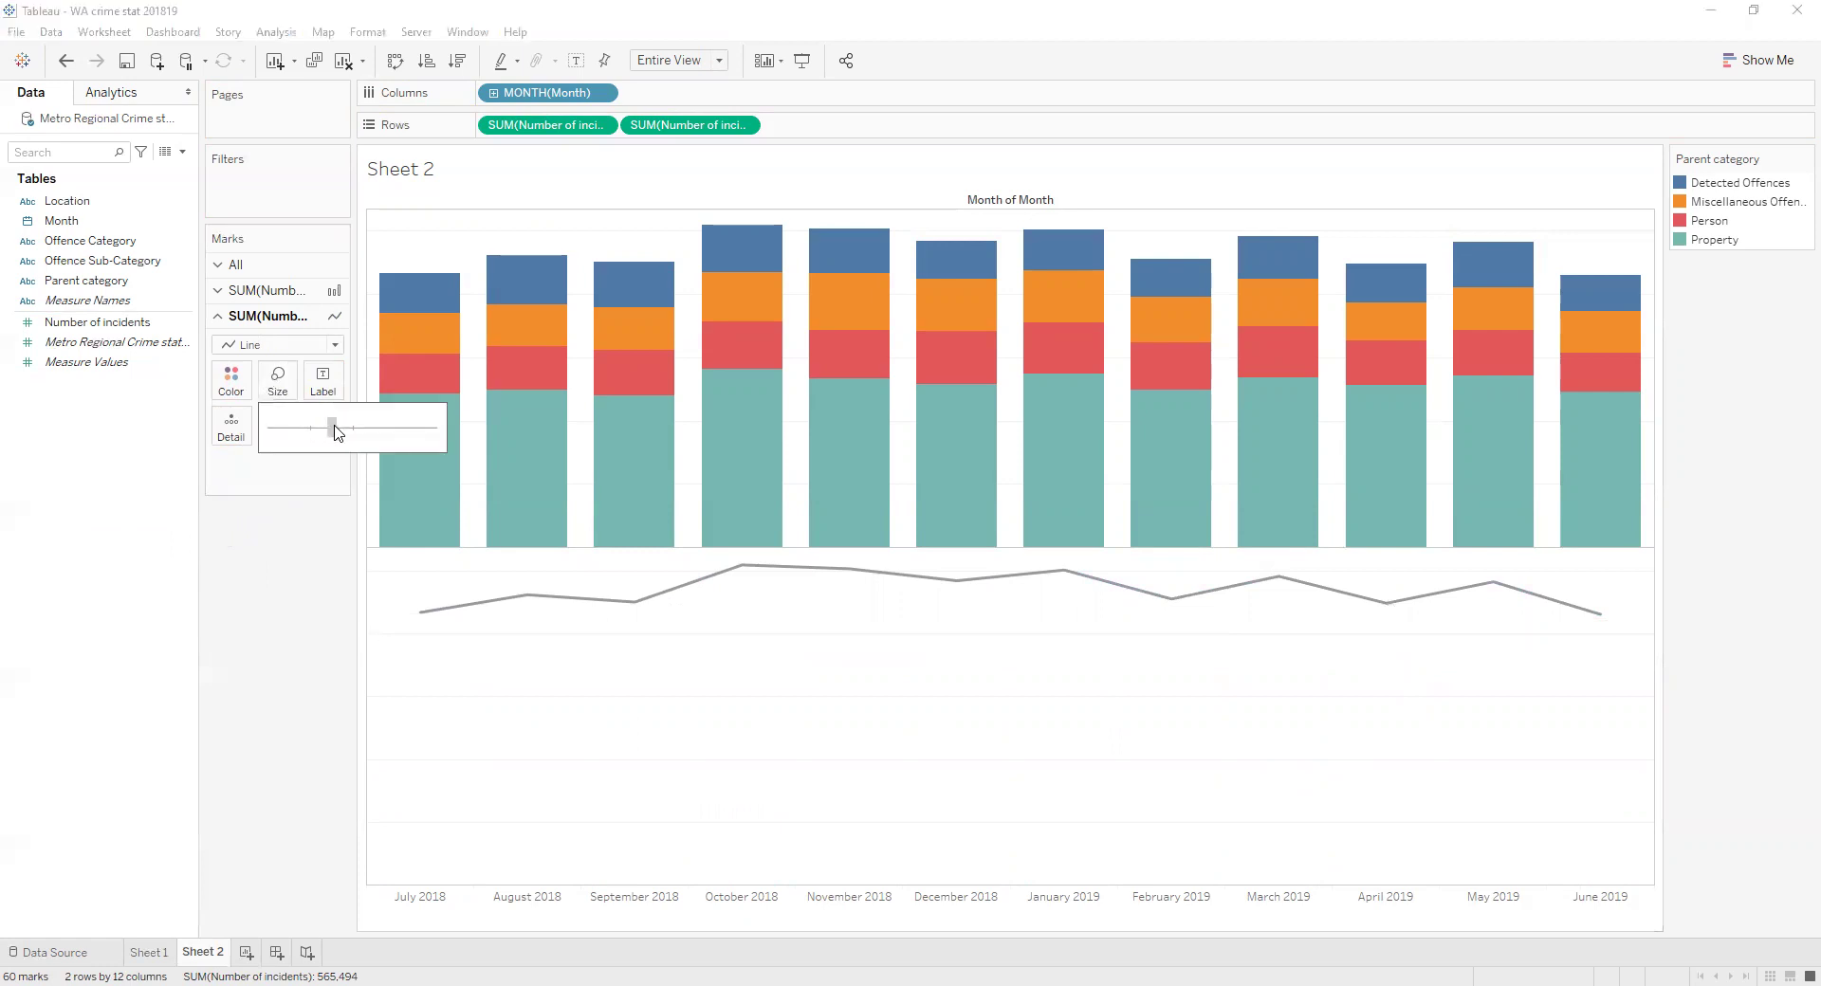
Step: Make the total incidents line thicker and colour it black
{"action": "left_click", "coordinate": [243, 405]}
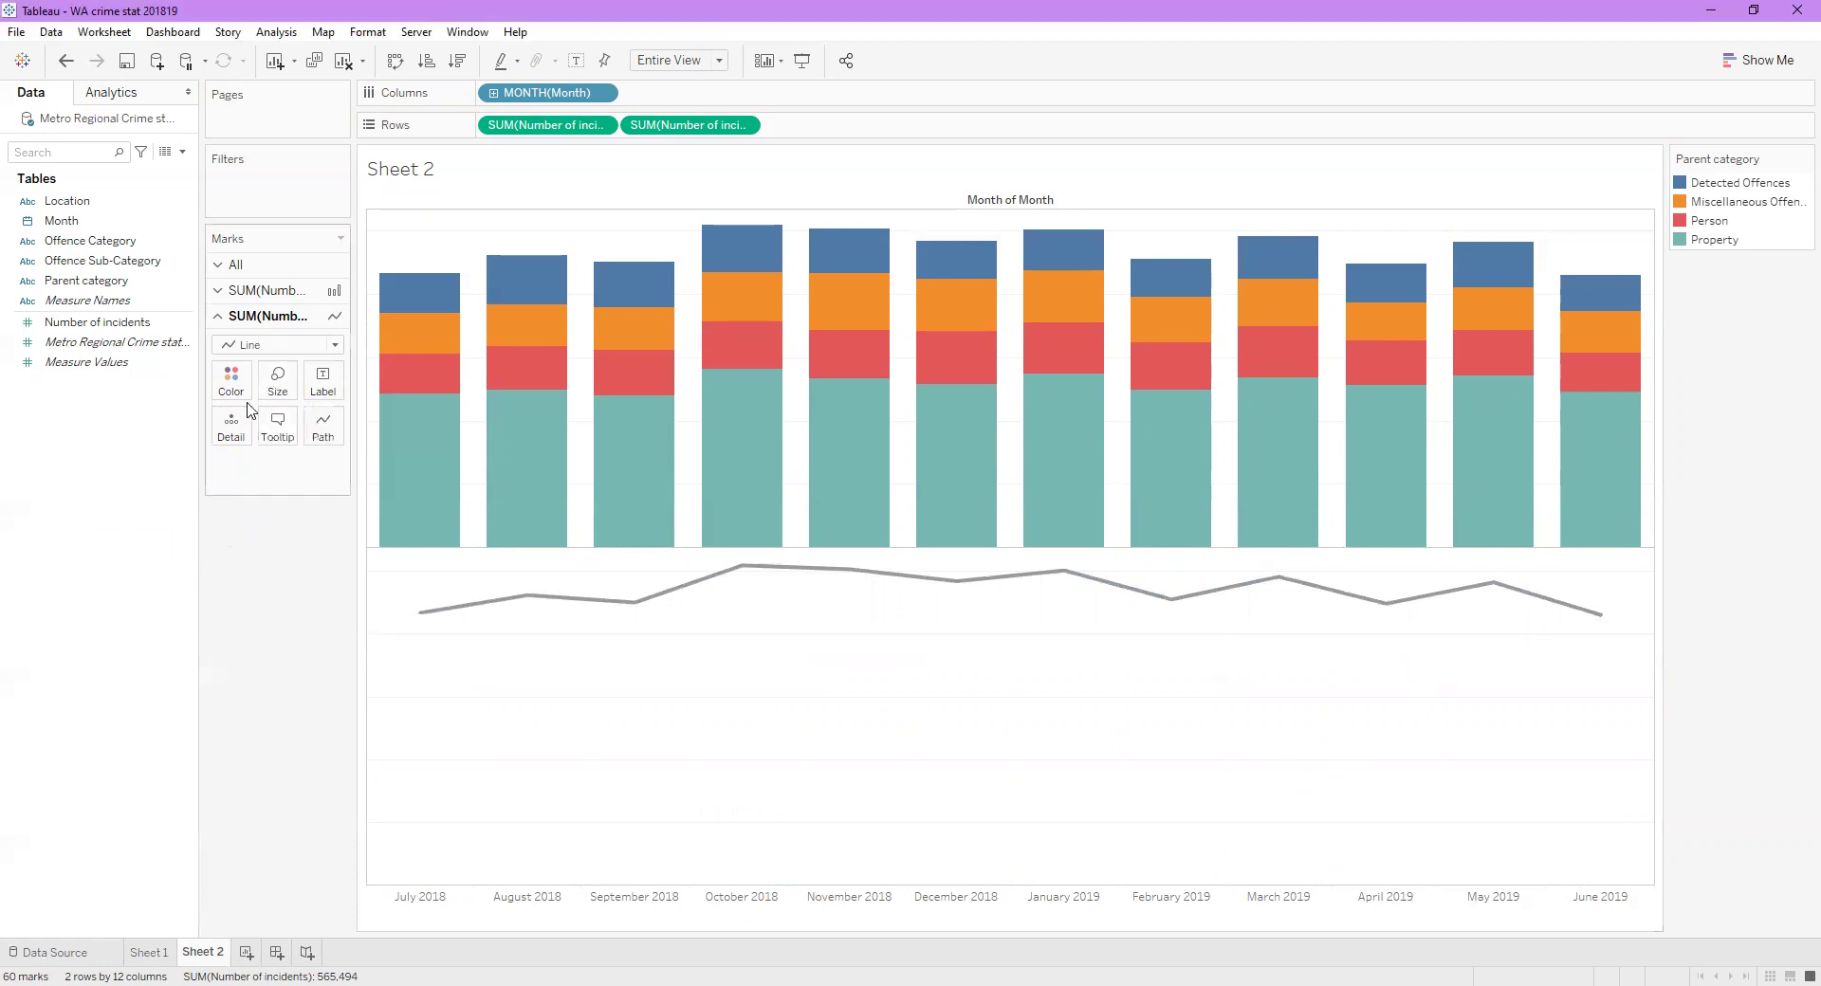
{"action": "left_click", "coordinate": [244, 392]}
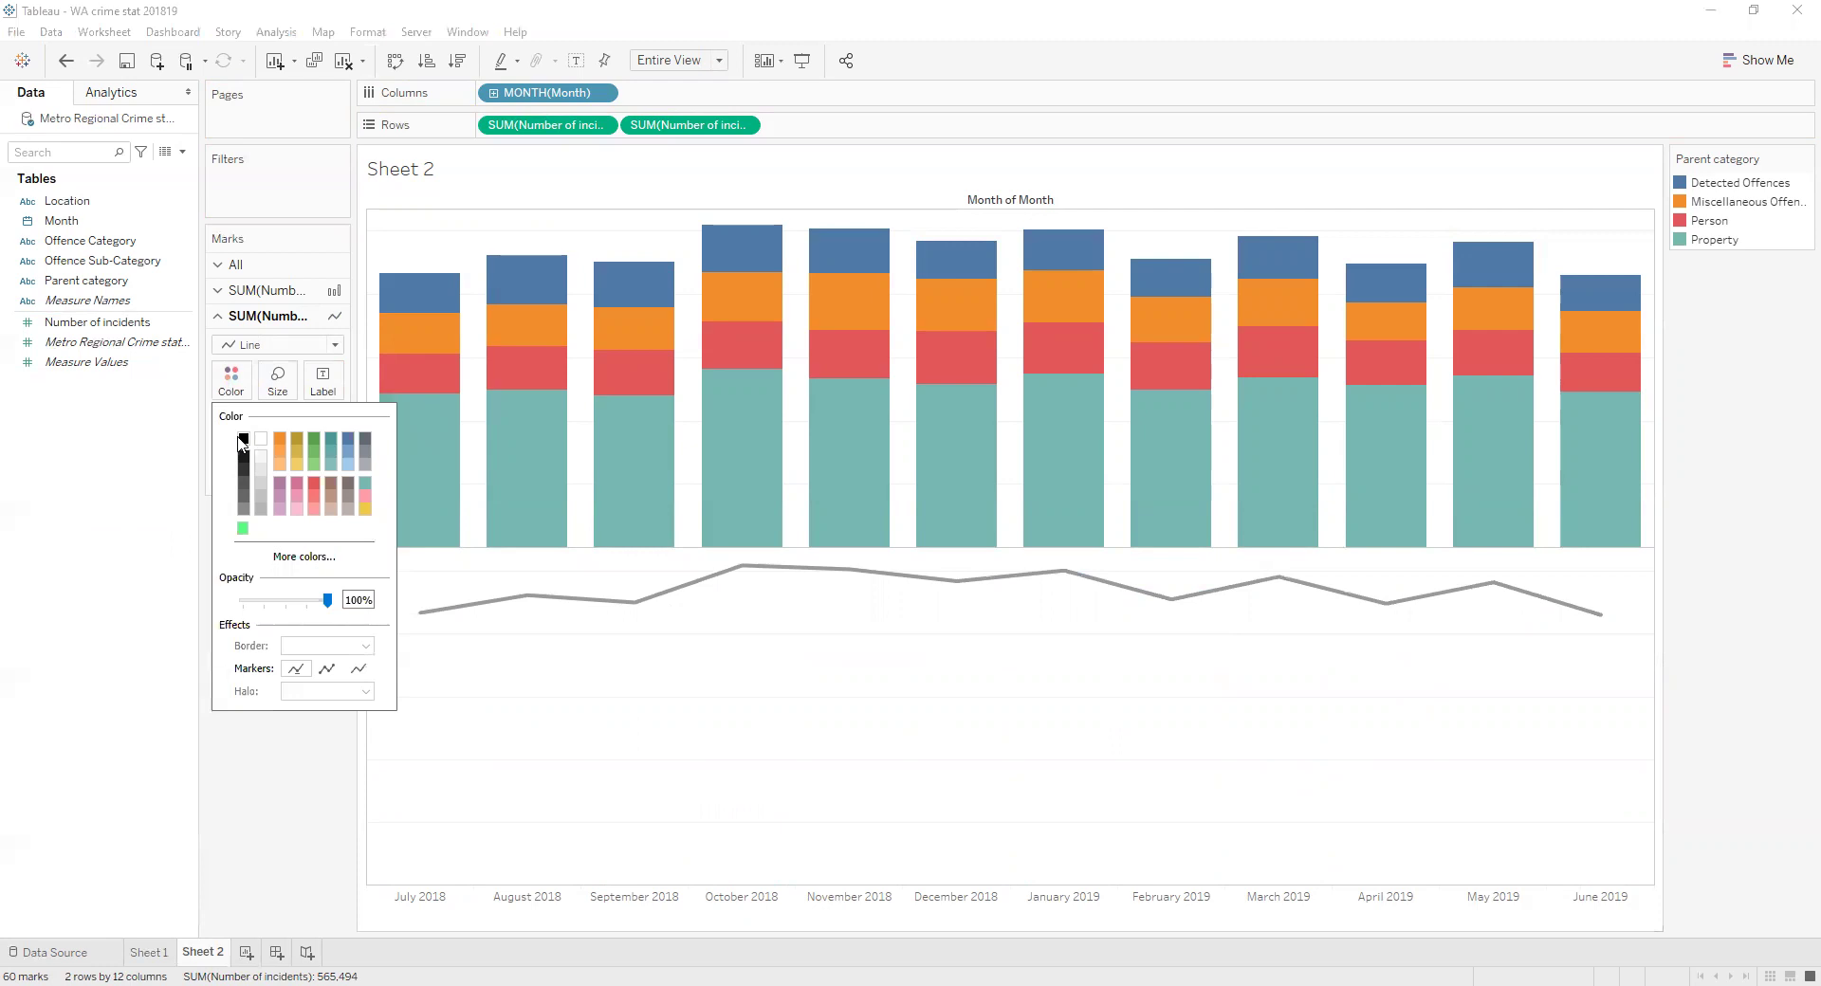
{"action": "left_click", "coordinate": [242, 440]}
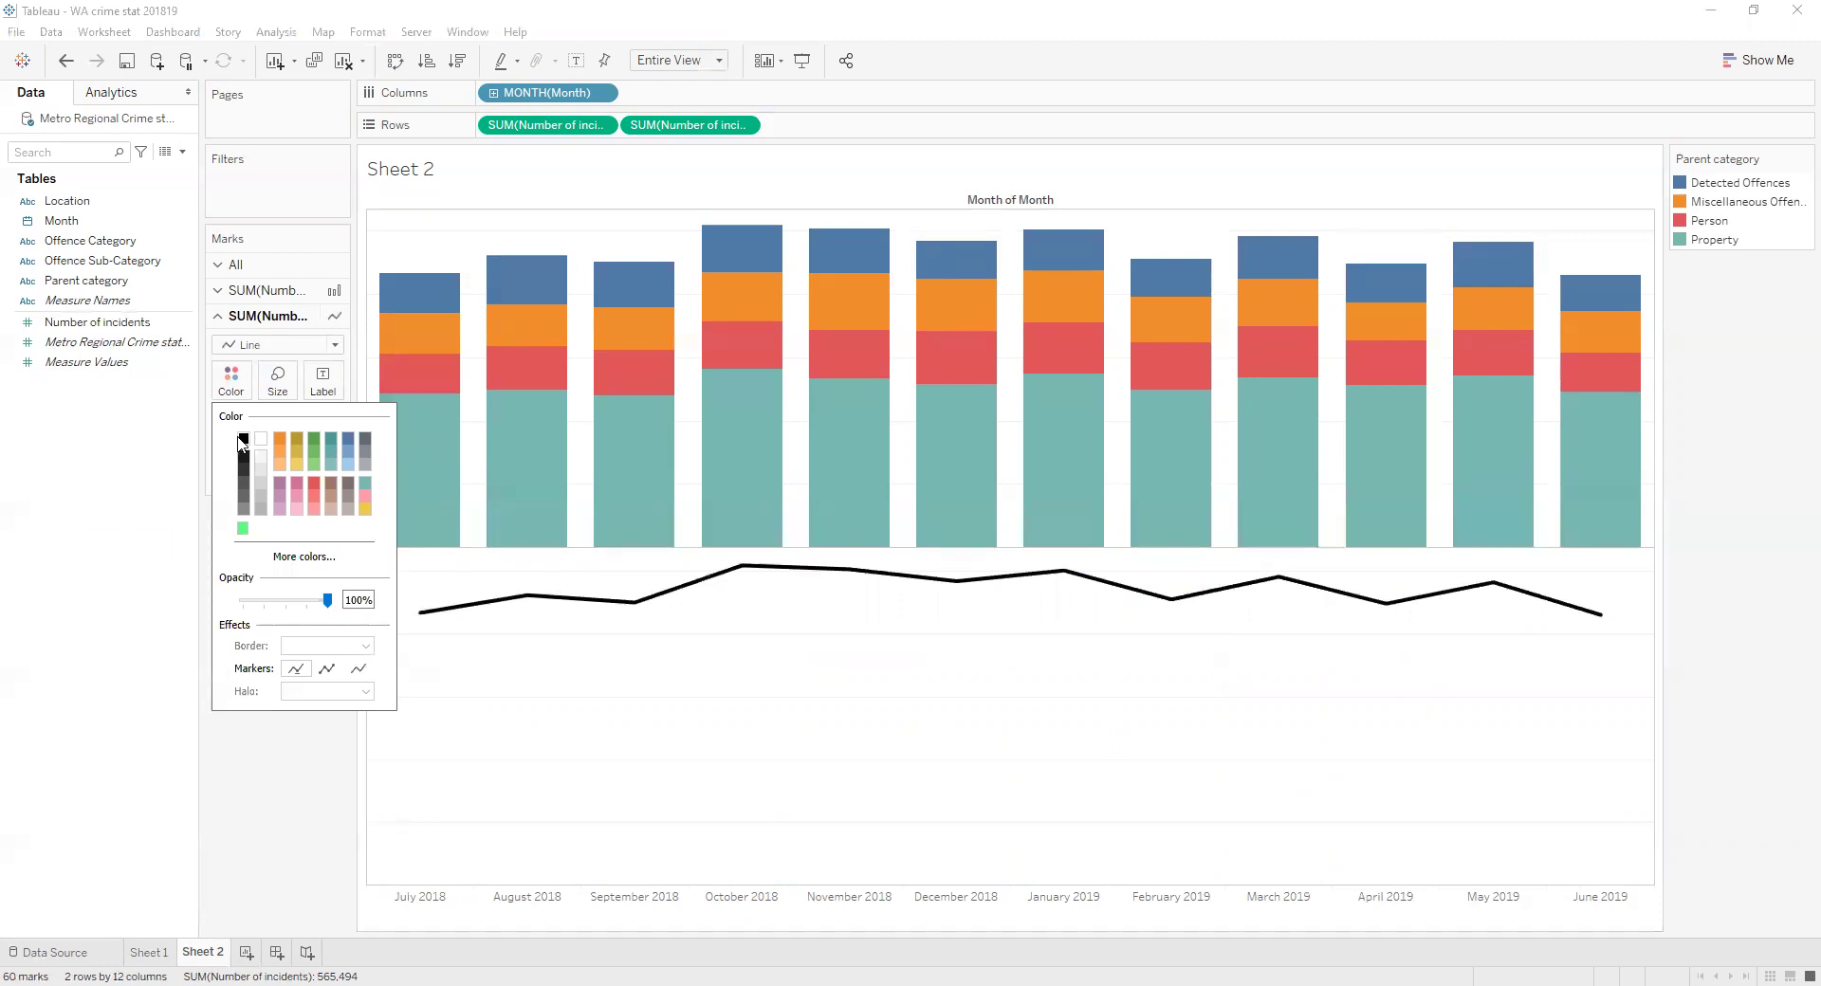
{"action": "left_click", "coordinate": [288, 788]}
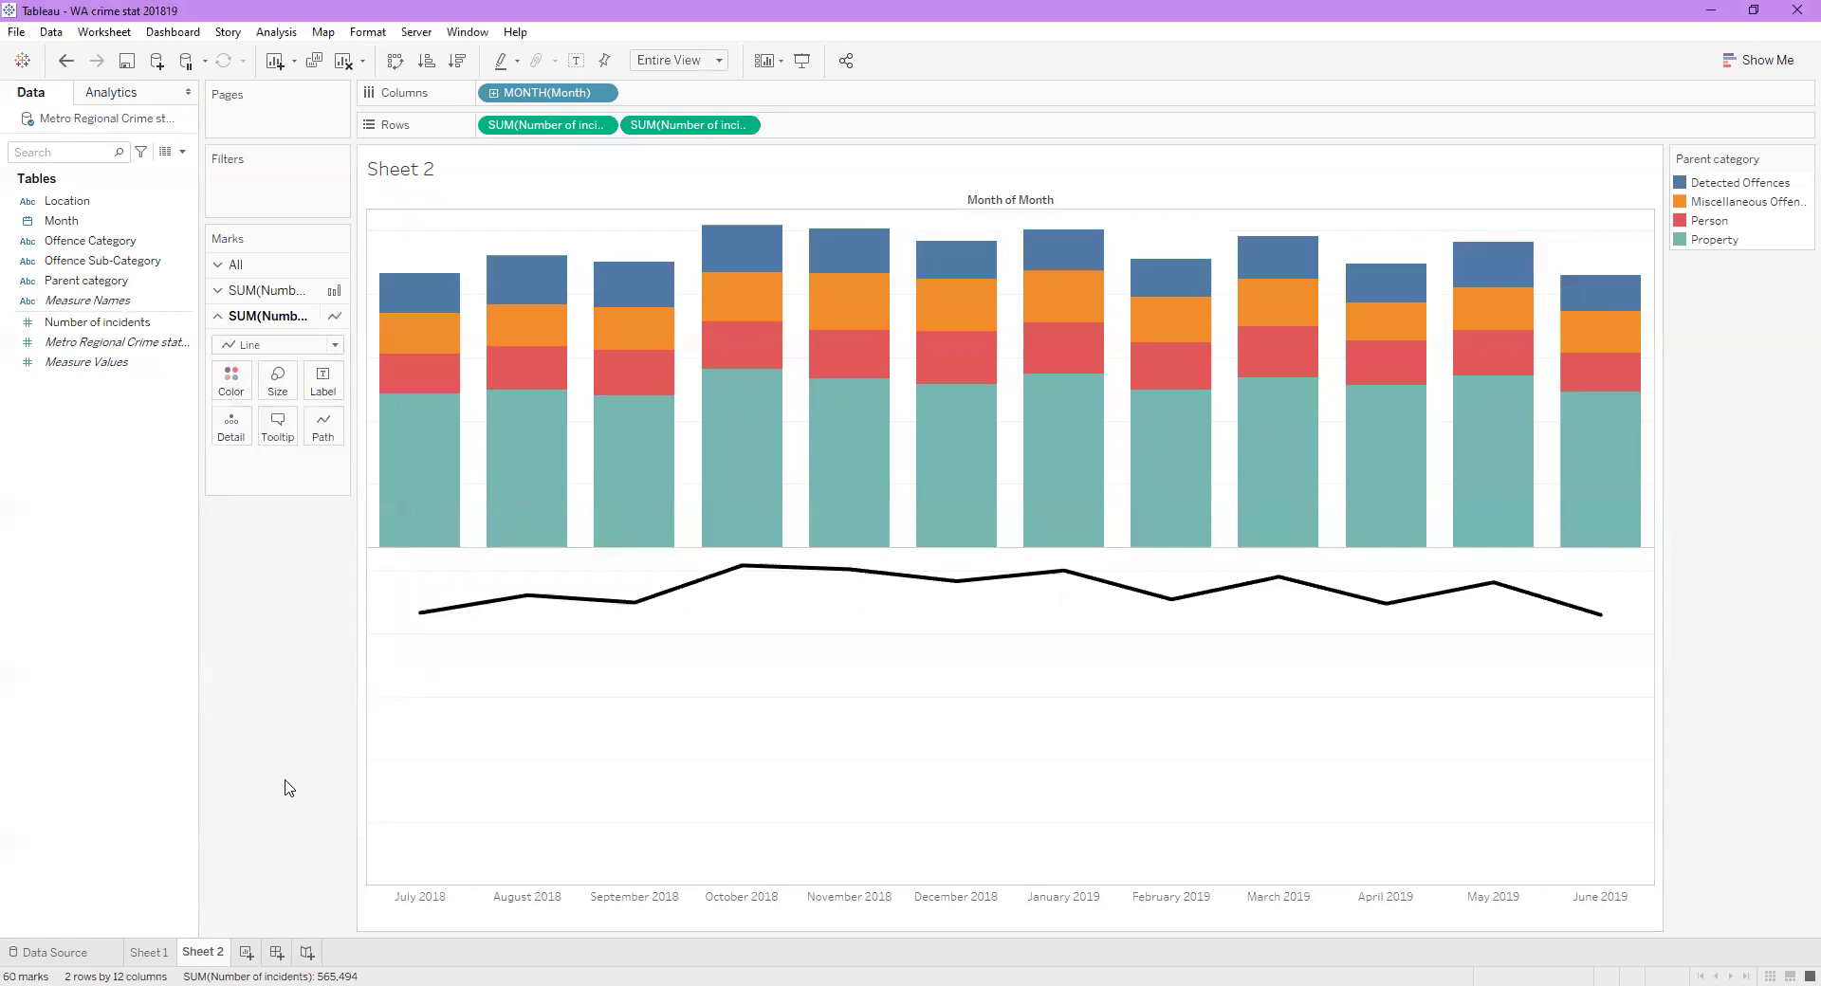
Step: Set the second Number of incidents pill to Dual Axis, overlaying the line on the bars
{"action": "mouse_move", "coordinate": [487, 607]}
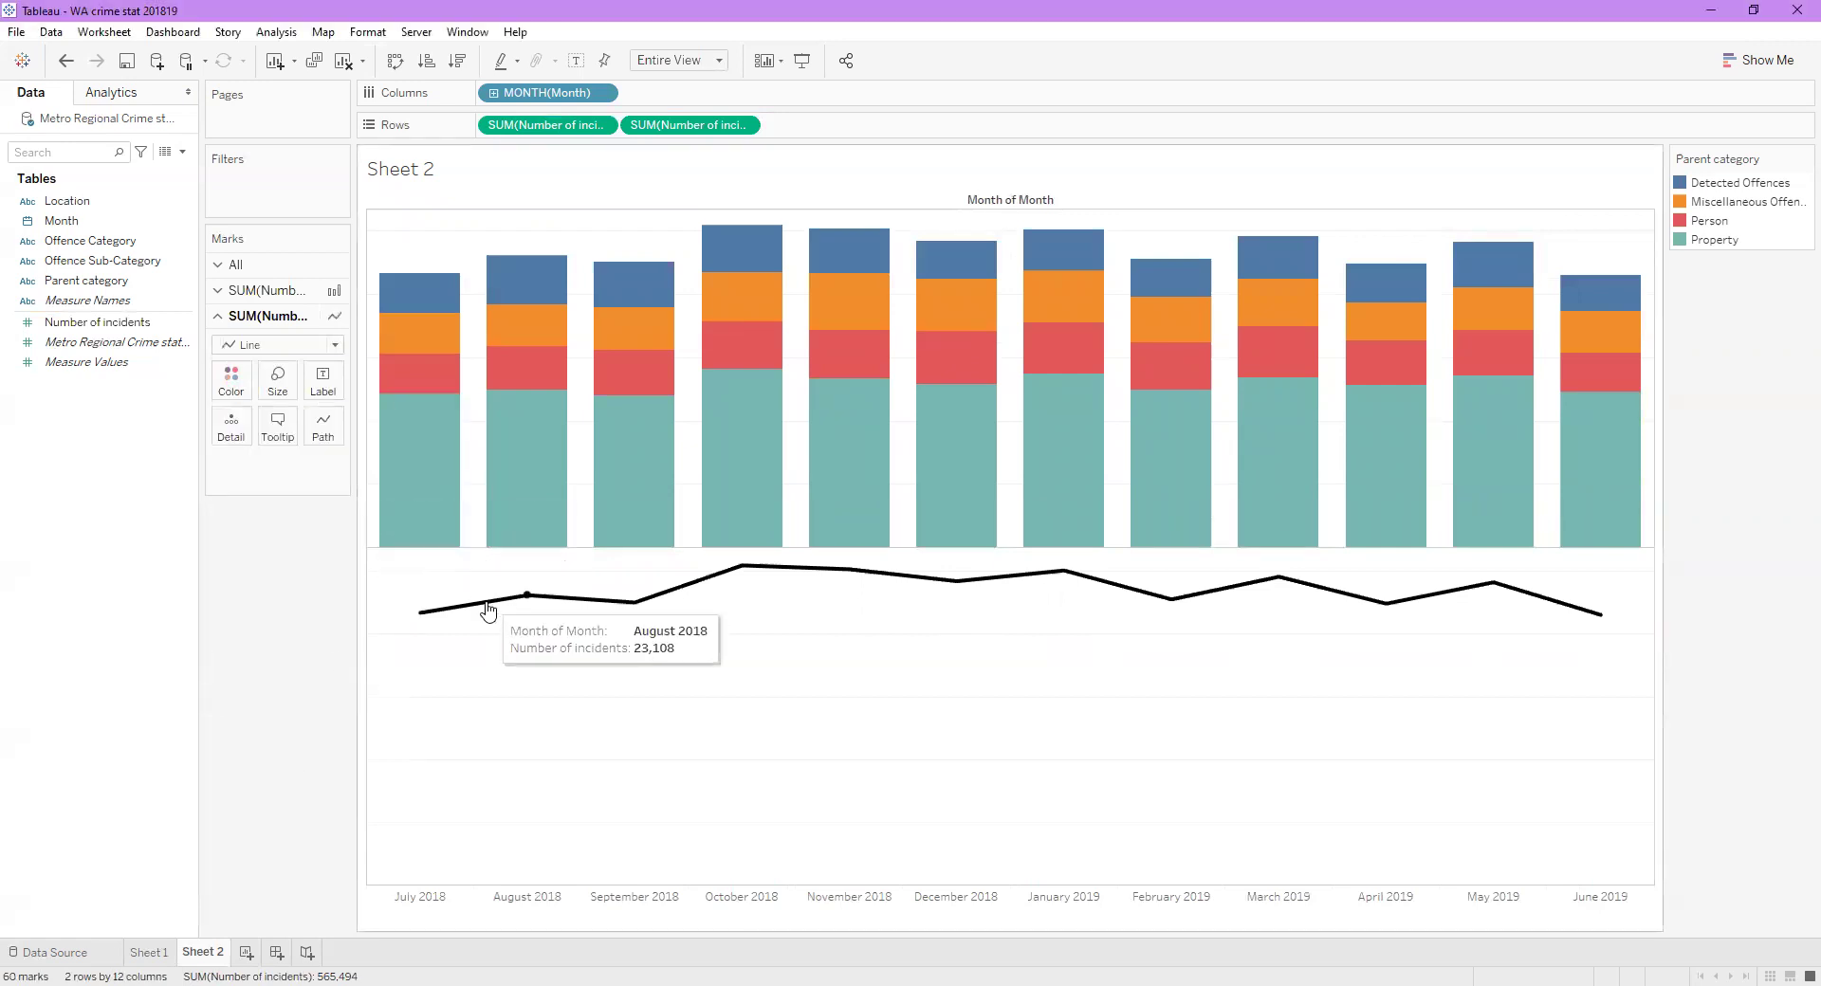
{"action": "left_click", "coordinate": [745, 127]}
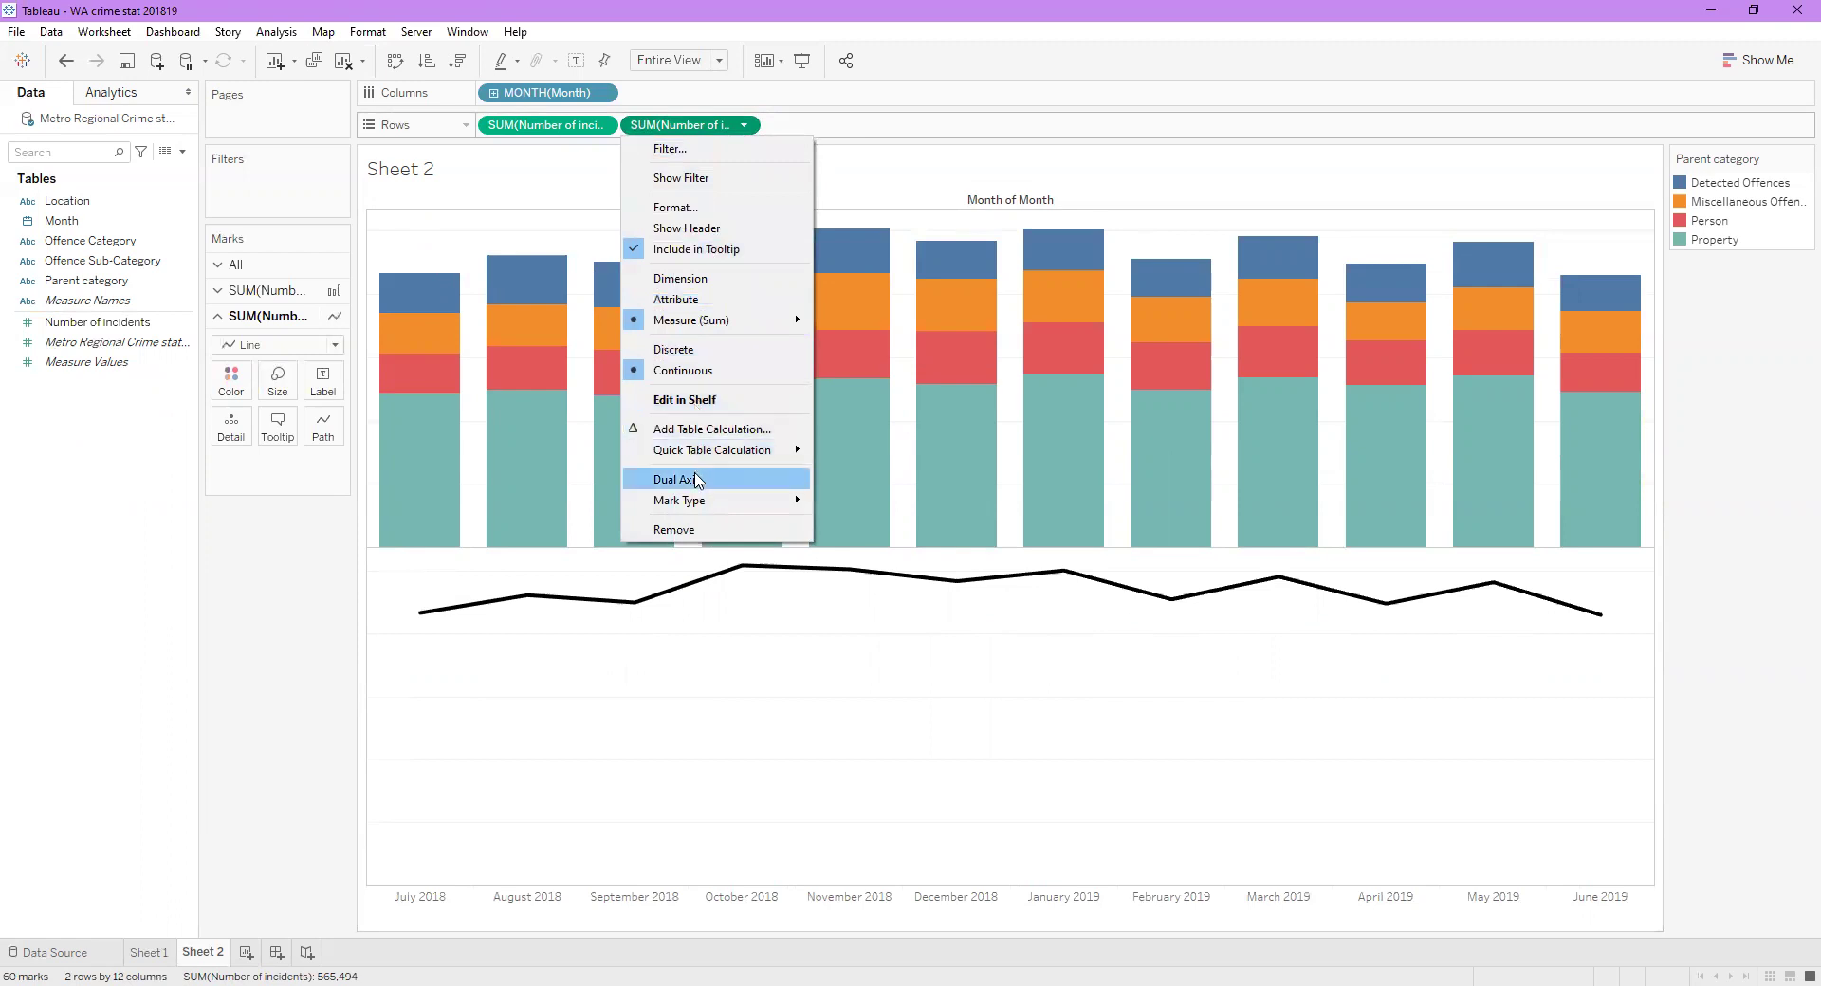
{"action": "left_click", "coordinate": [278, 682]}
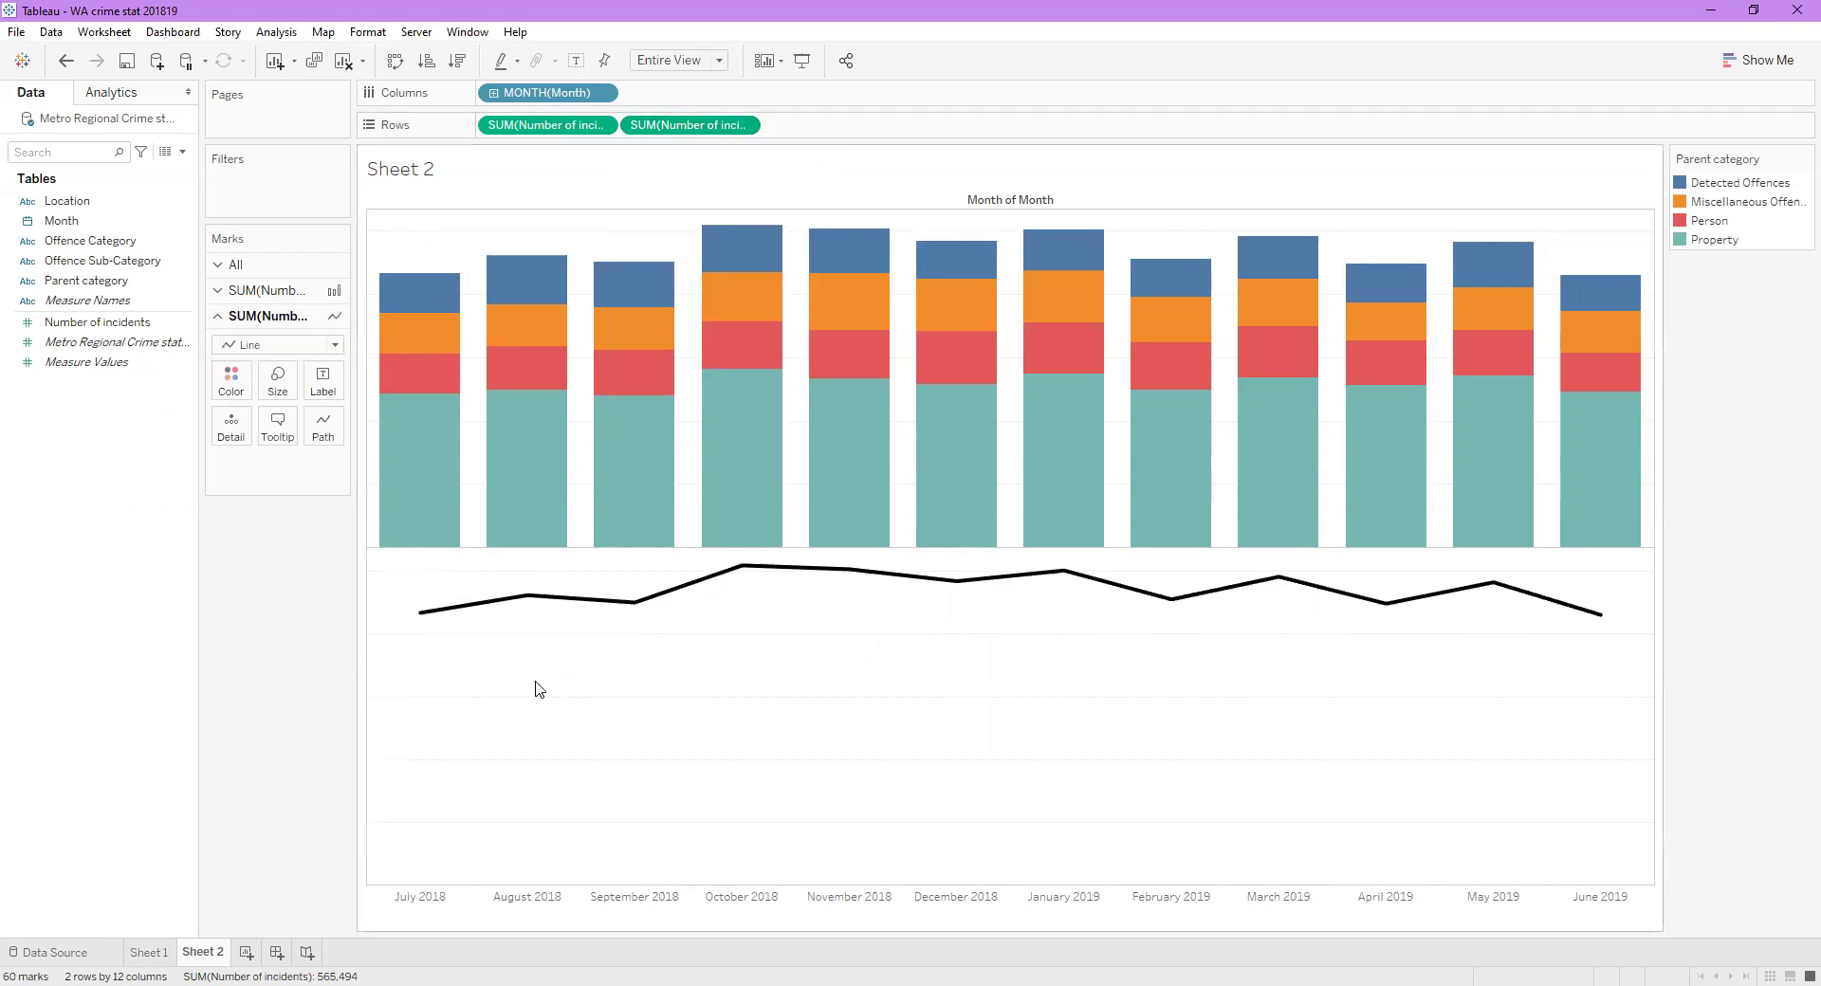
{"action": "left_click", "coordinate": [746, 125]}
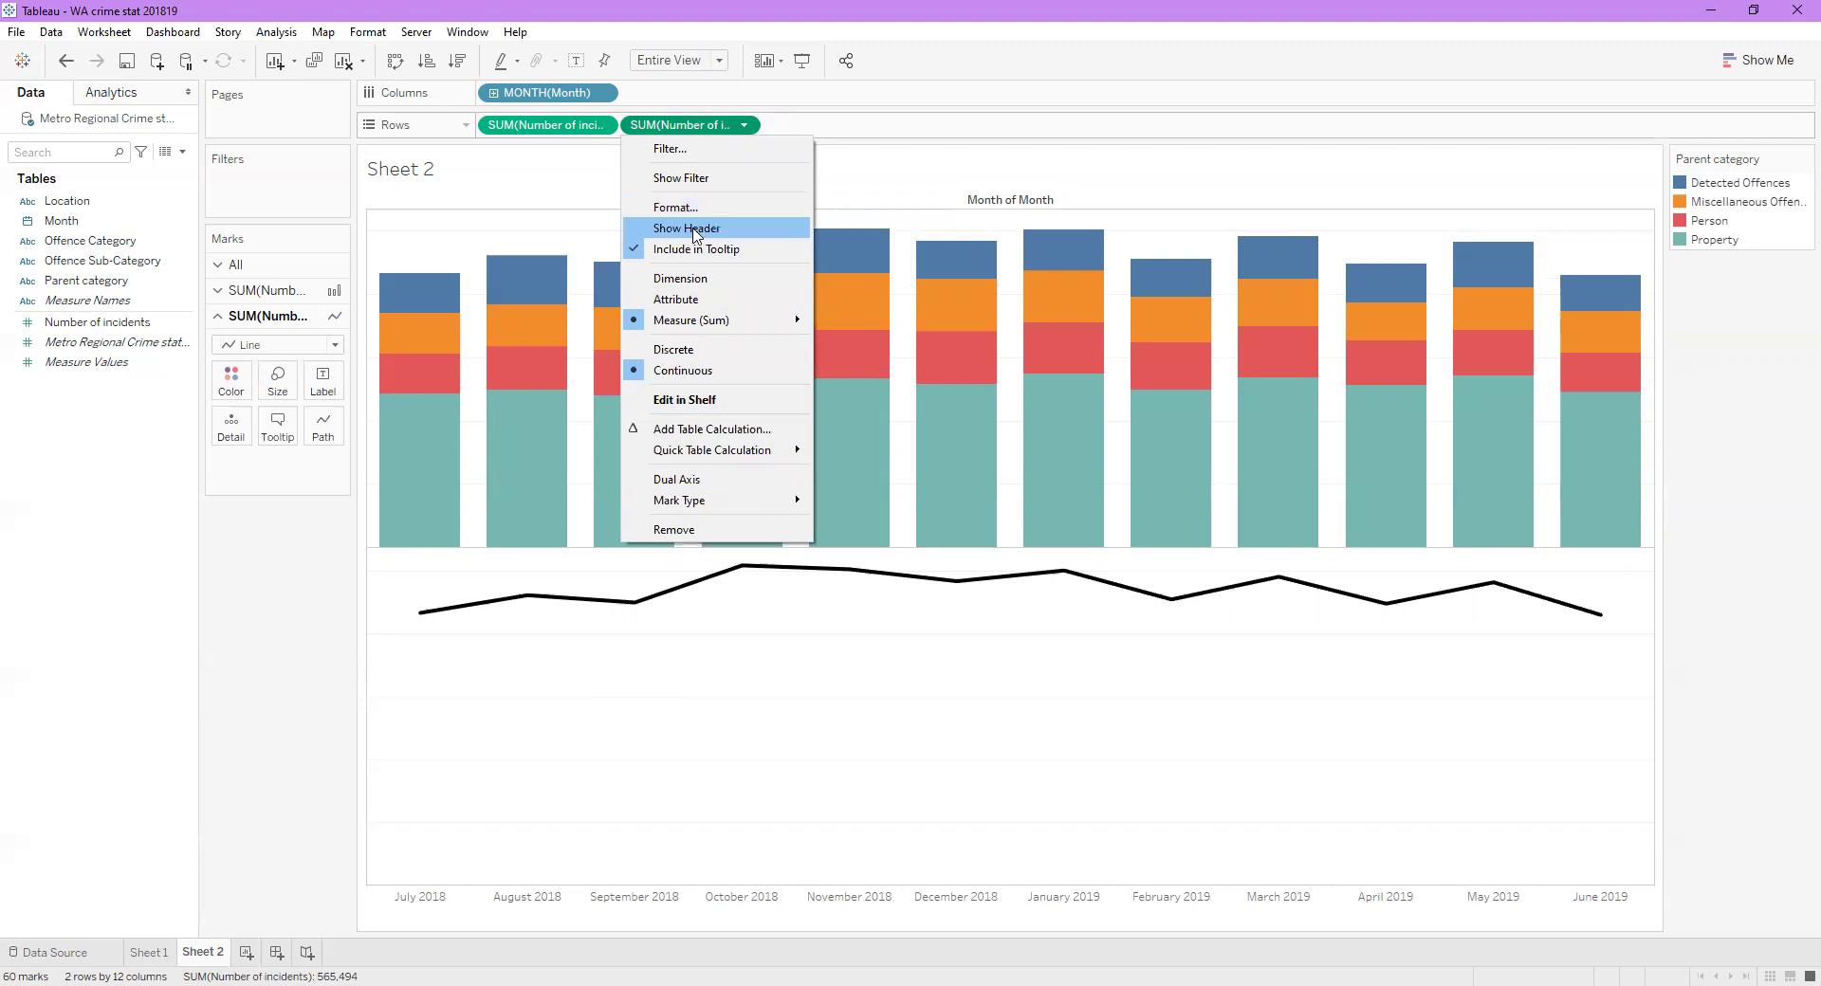
{"action": "left_click", "coordinate": [676, 479]}
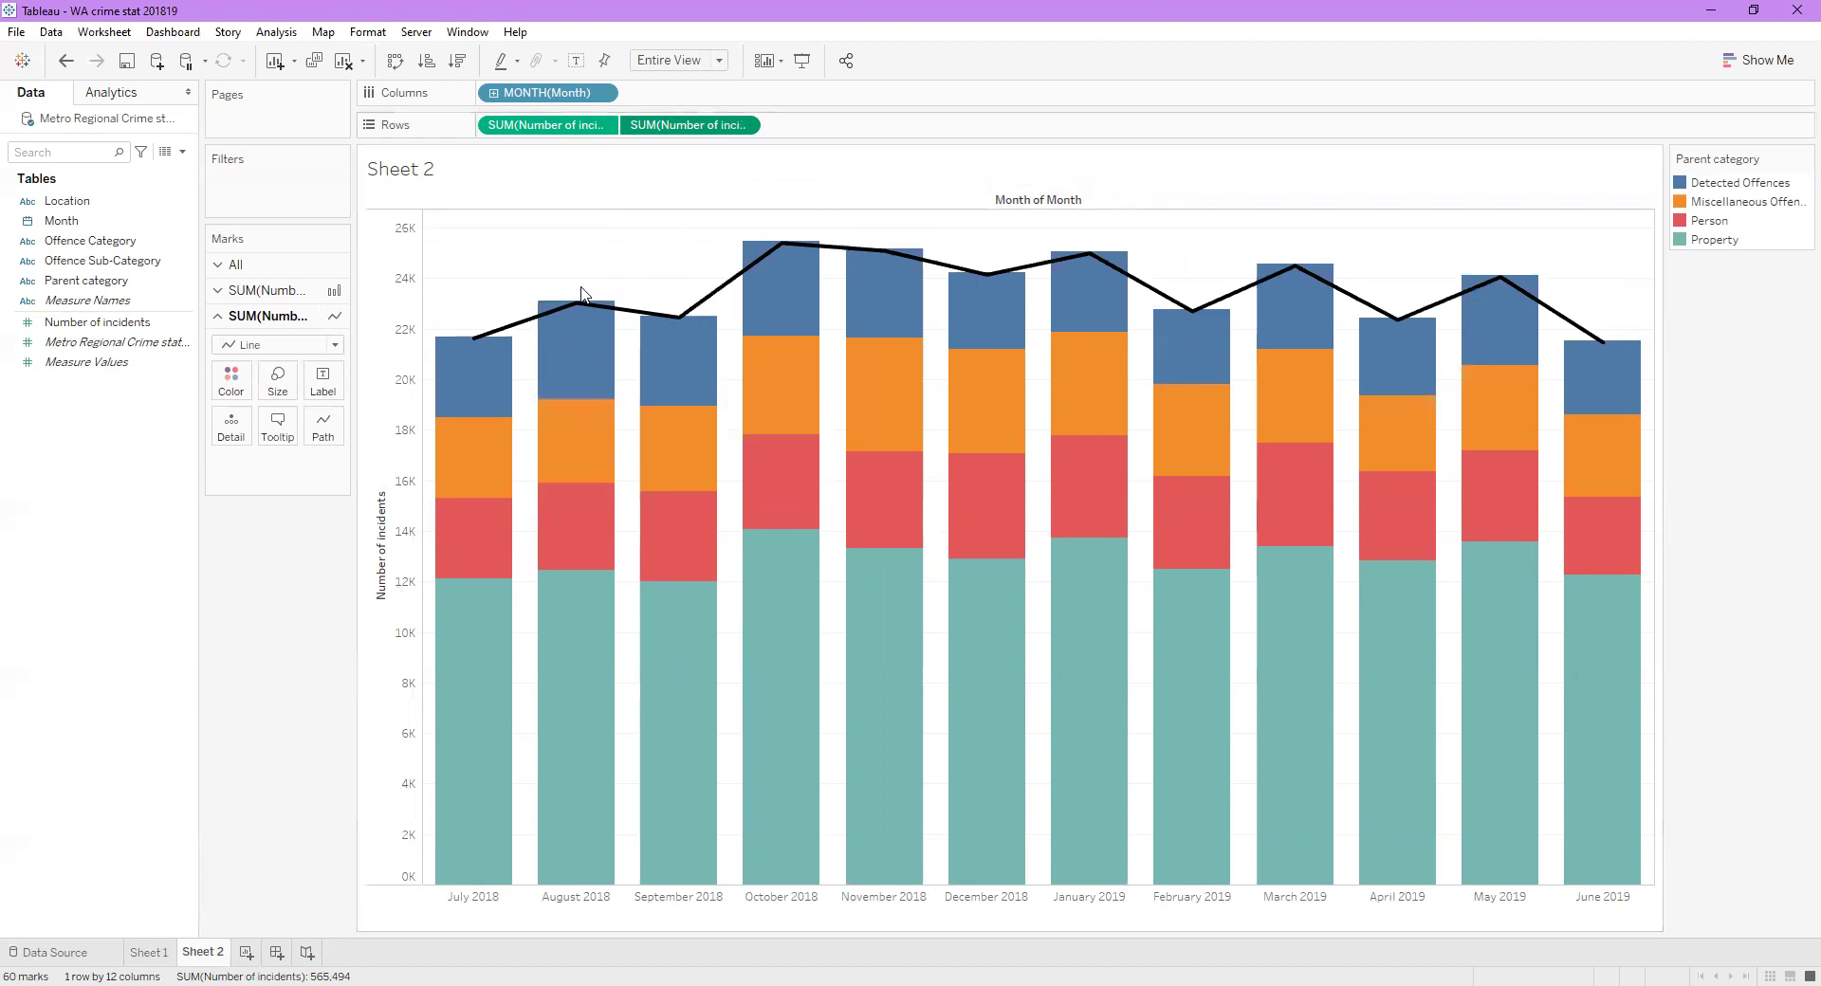
{"action": "right_click", "coordinate": [396, 487]}
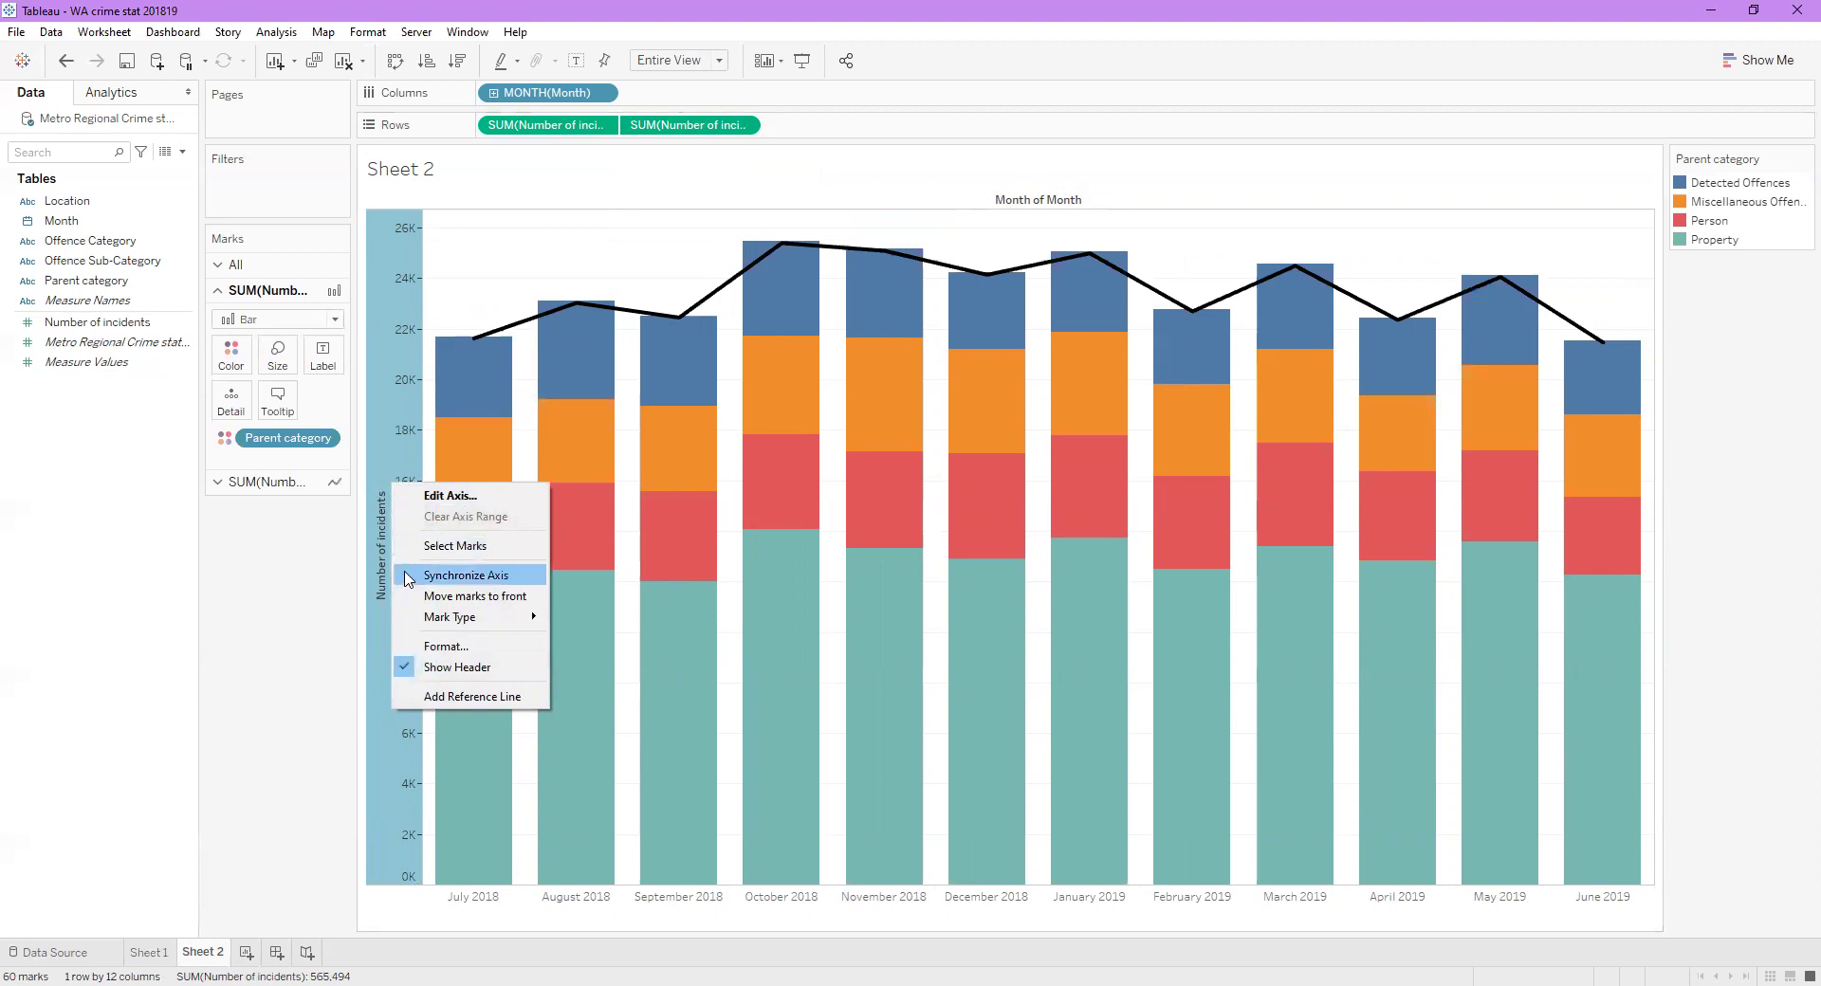
Step: Synchronize the bar and line axes onto one shared 0–26K incidents scale
{"action": "left_click", "coordinate": [465, 574]}
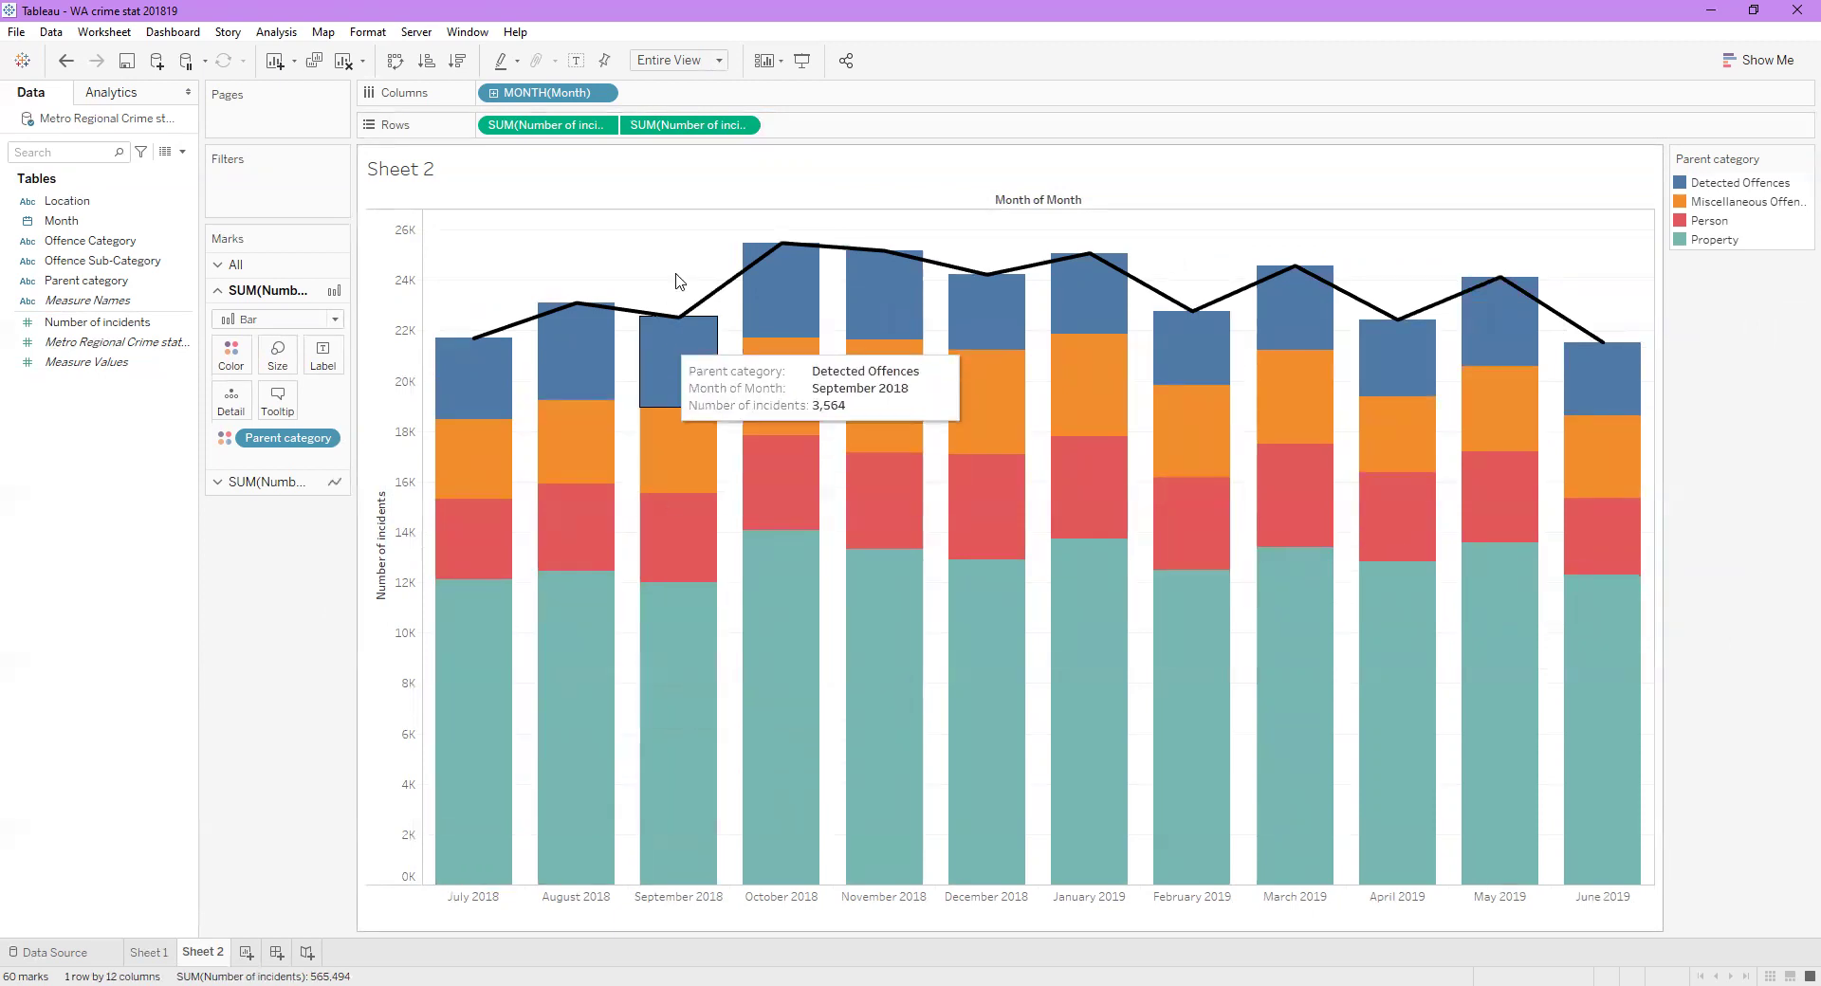
{"action": "left_click", "coordinate": [745, 126]}
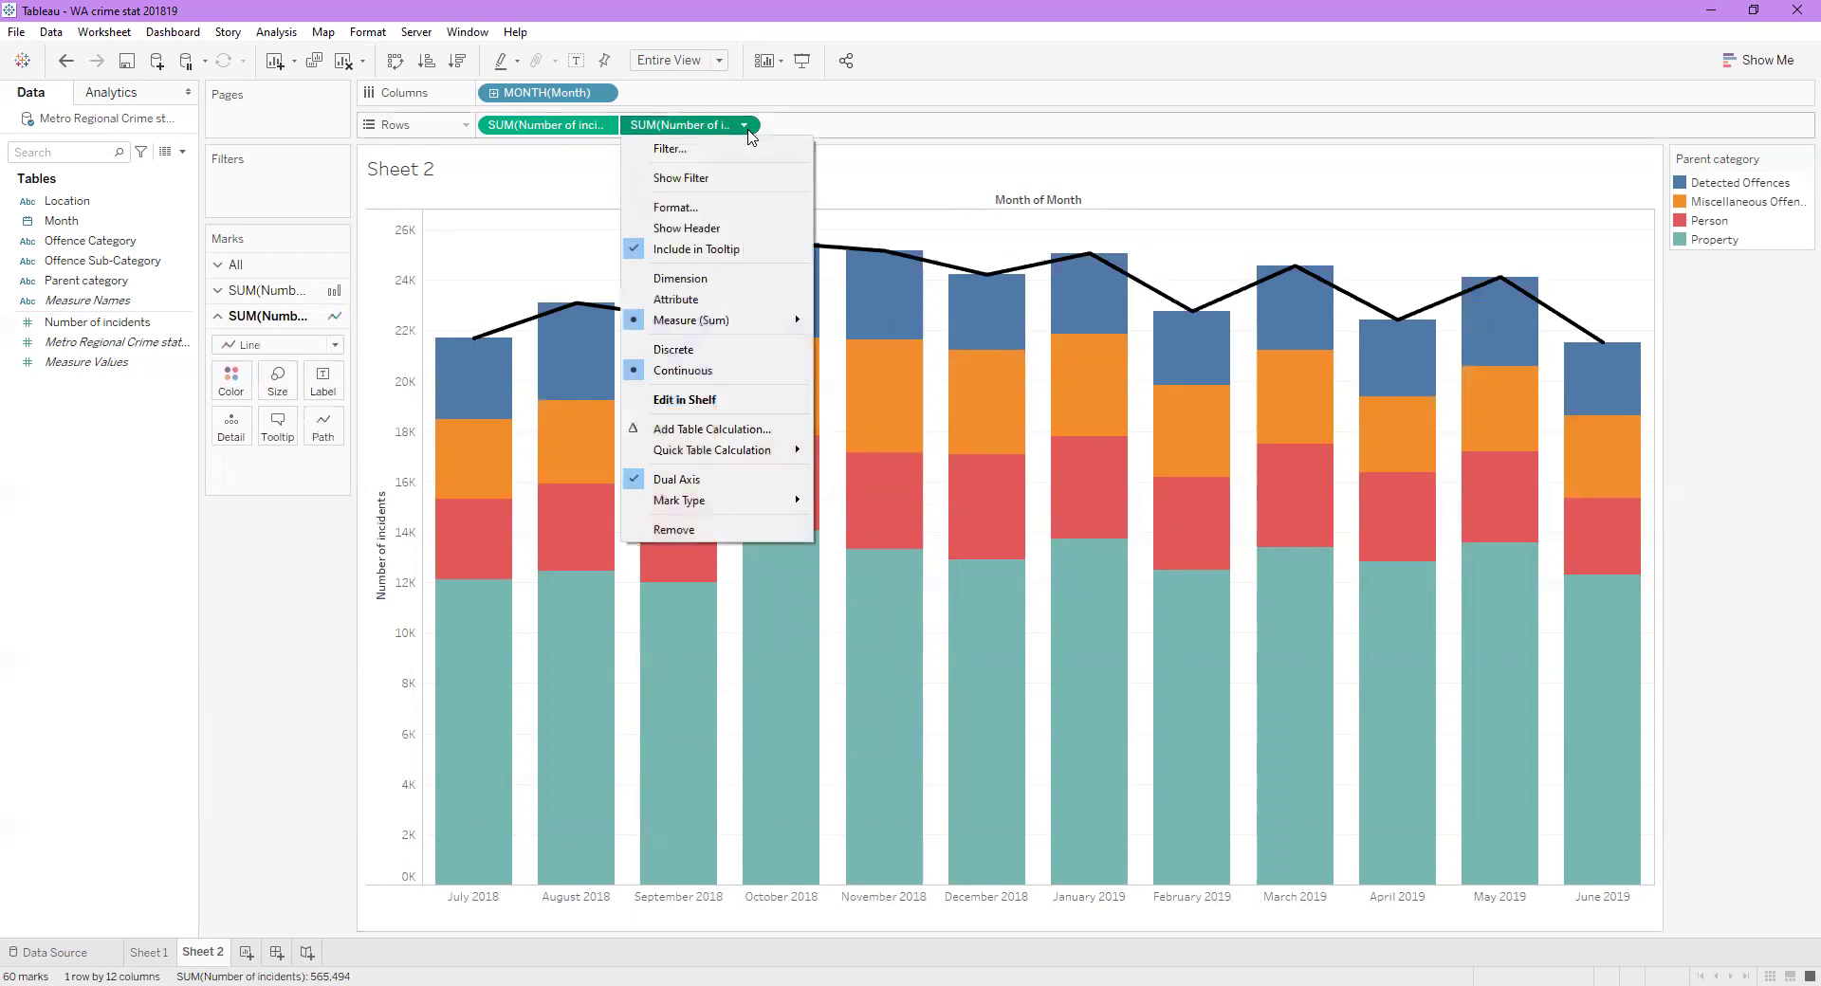
{"action": "left_click", "coordinate": [749, 132]}
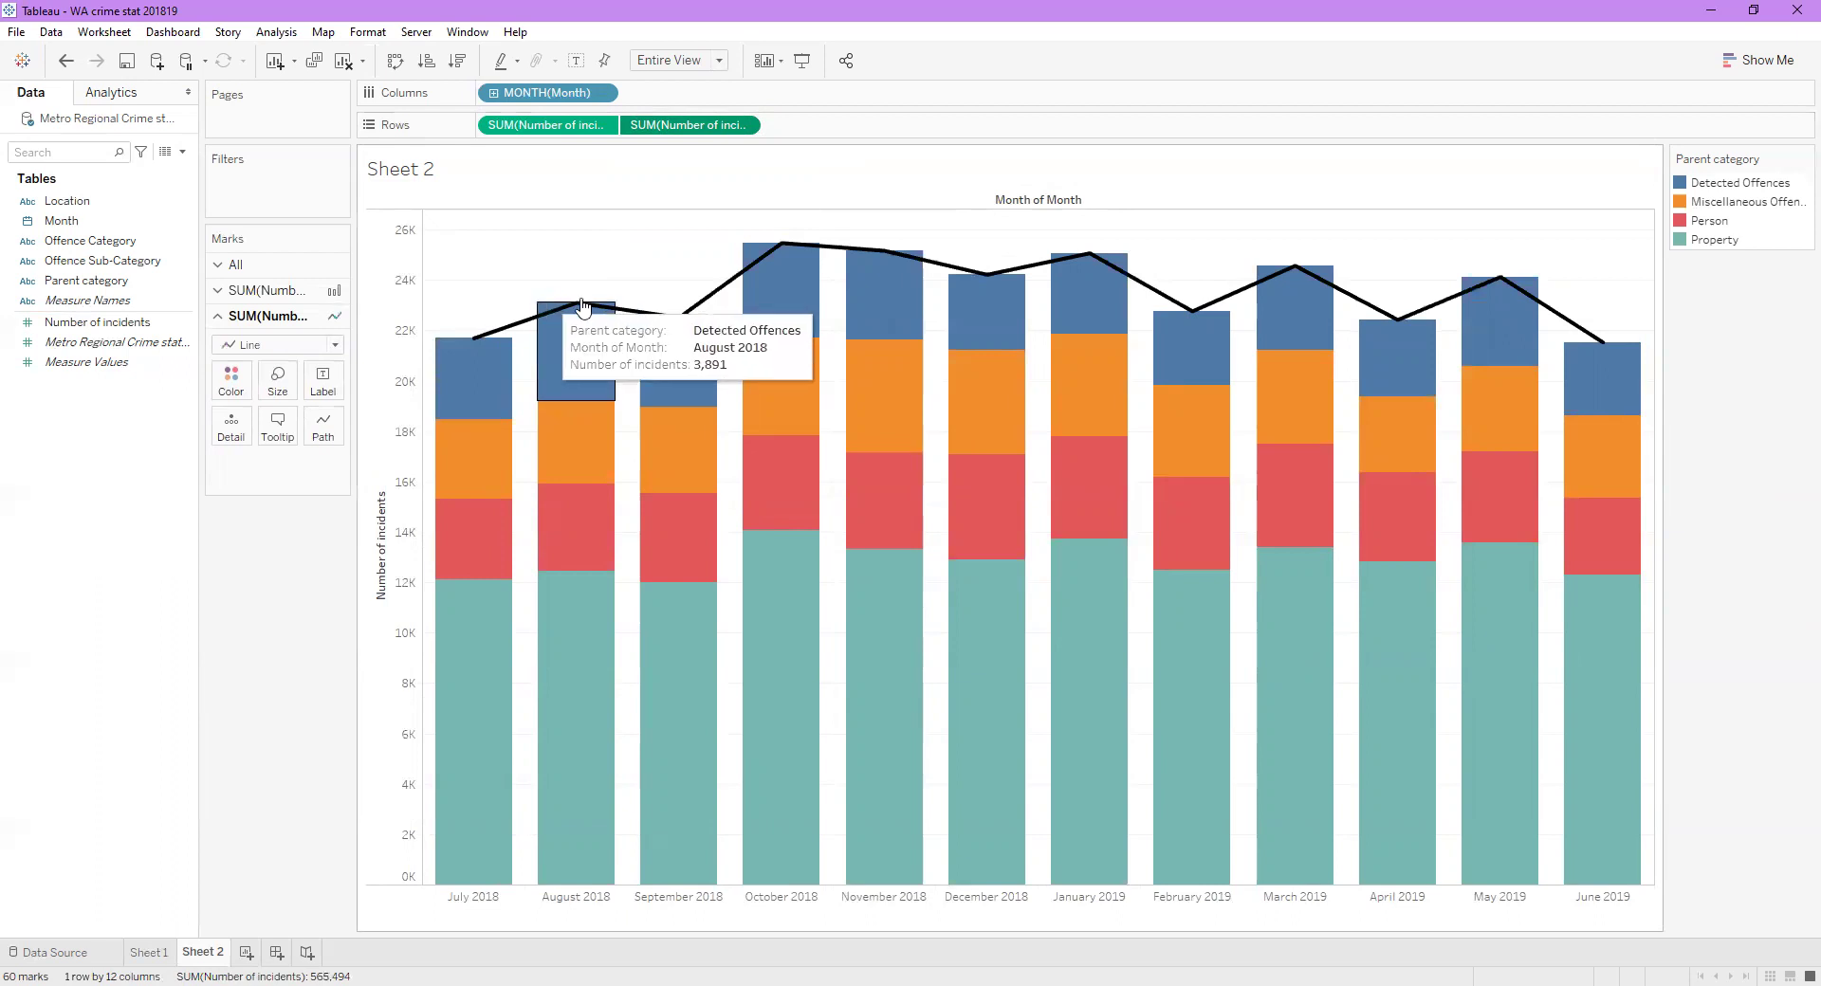
{"action": "mouse_move", "coordinate": [590, 313]}
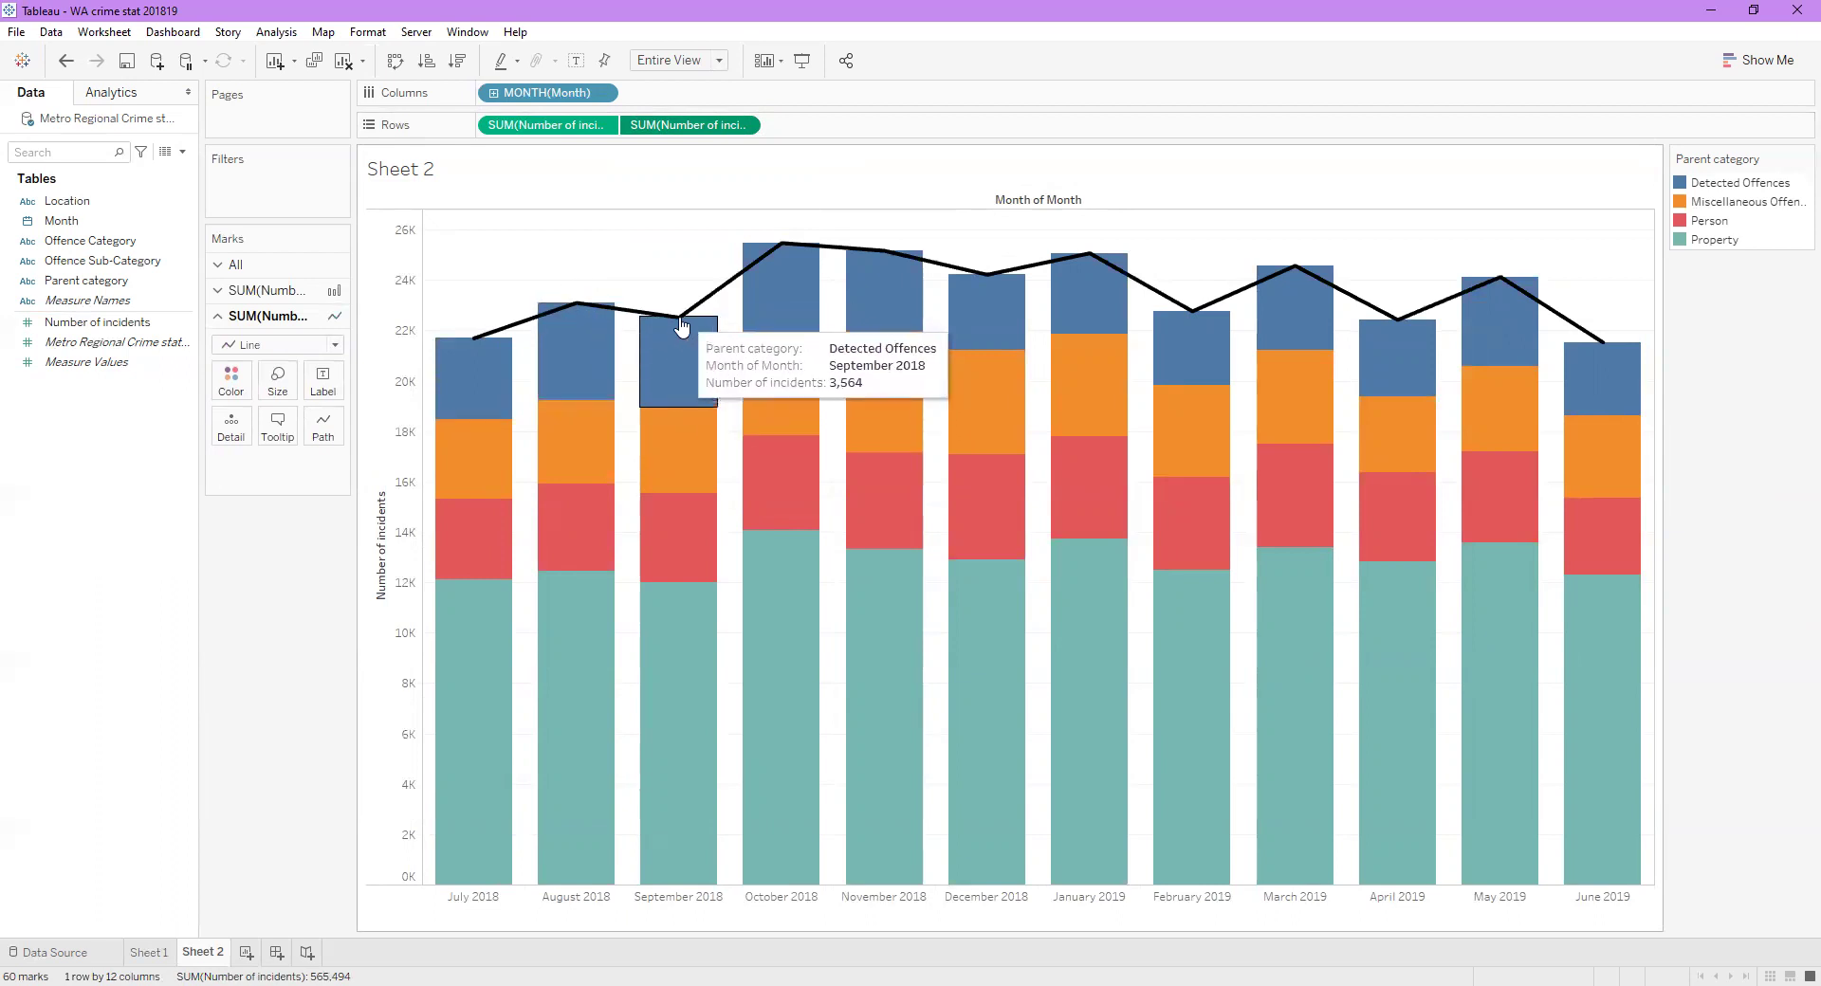
{"action": "mouse_move", "coordinate": [791, 266]}
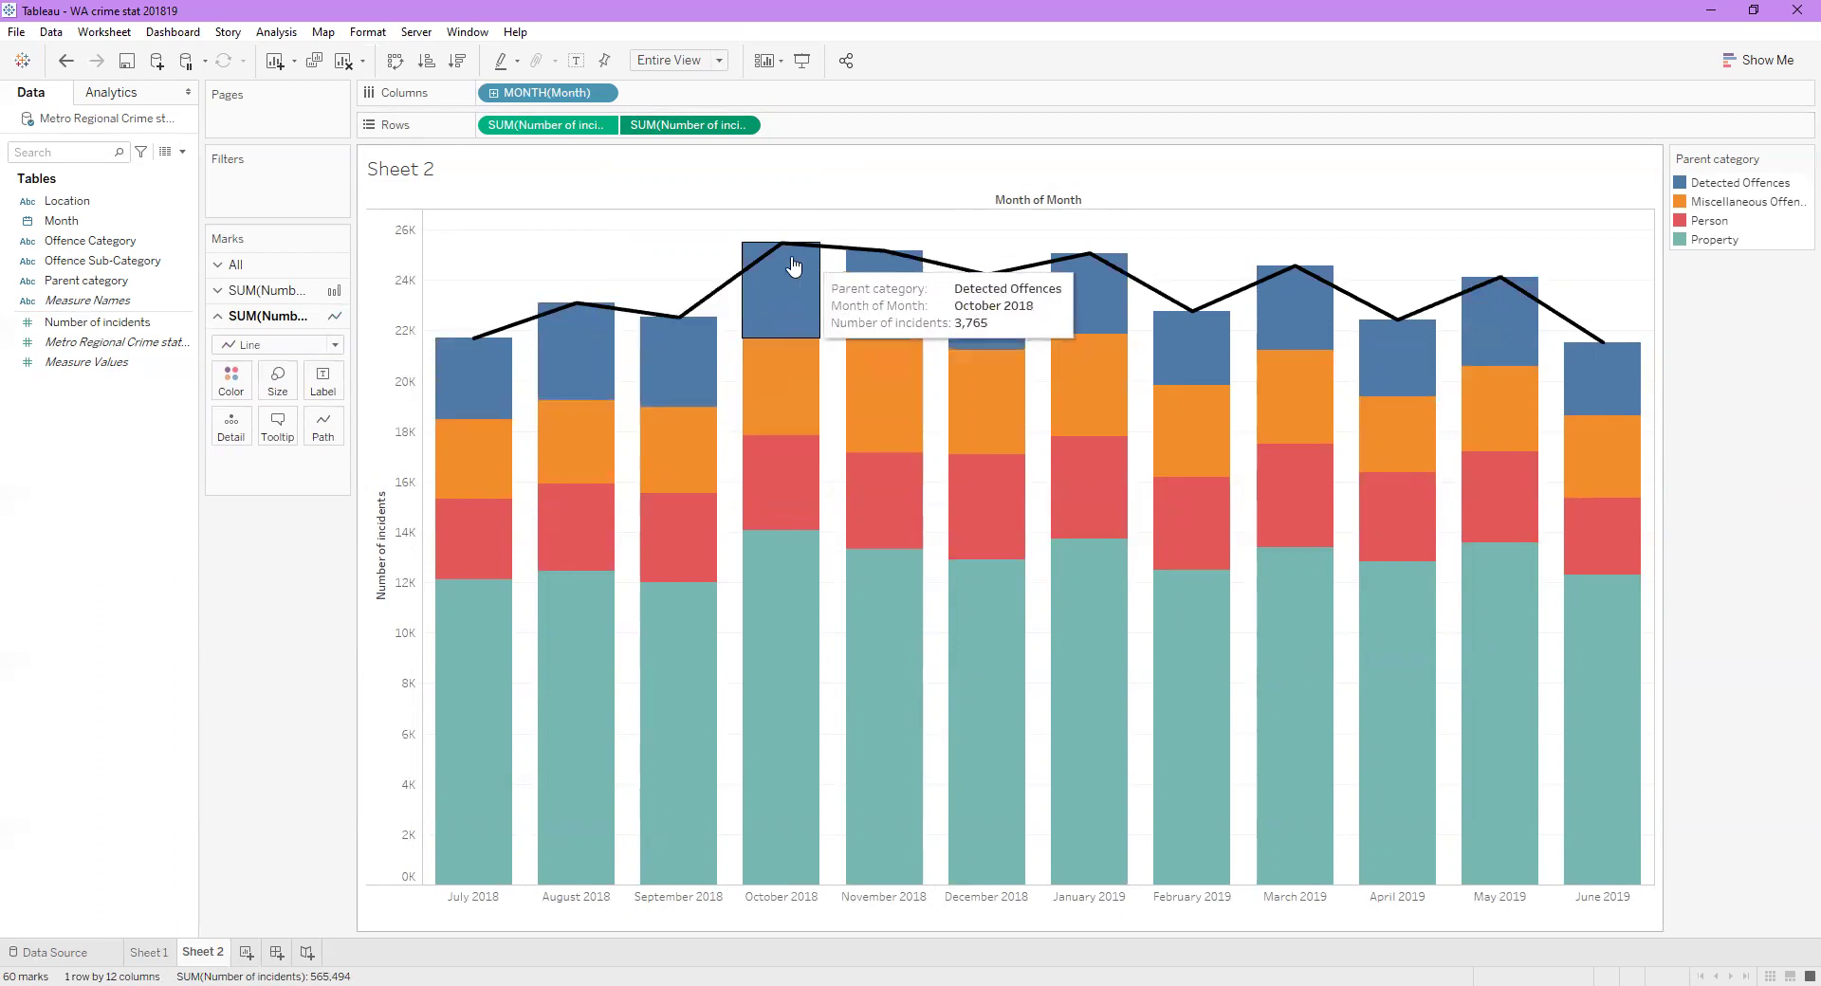
Step: Add a per-cell reference line labelled with the Sum value, with line style None and no recalculated line
{"action": "left_click", "coordinate": [111, 95]}
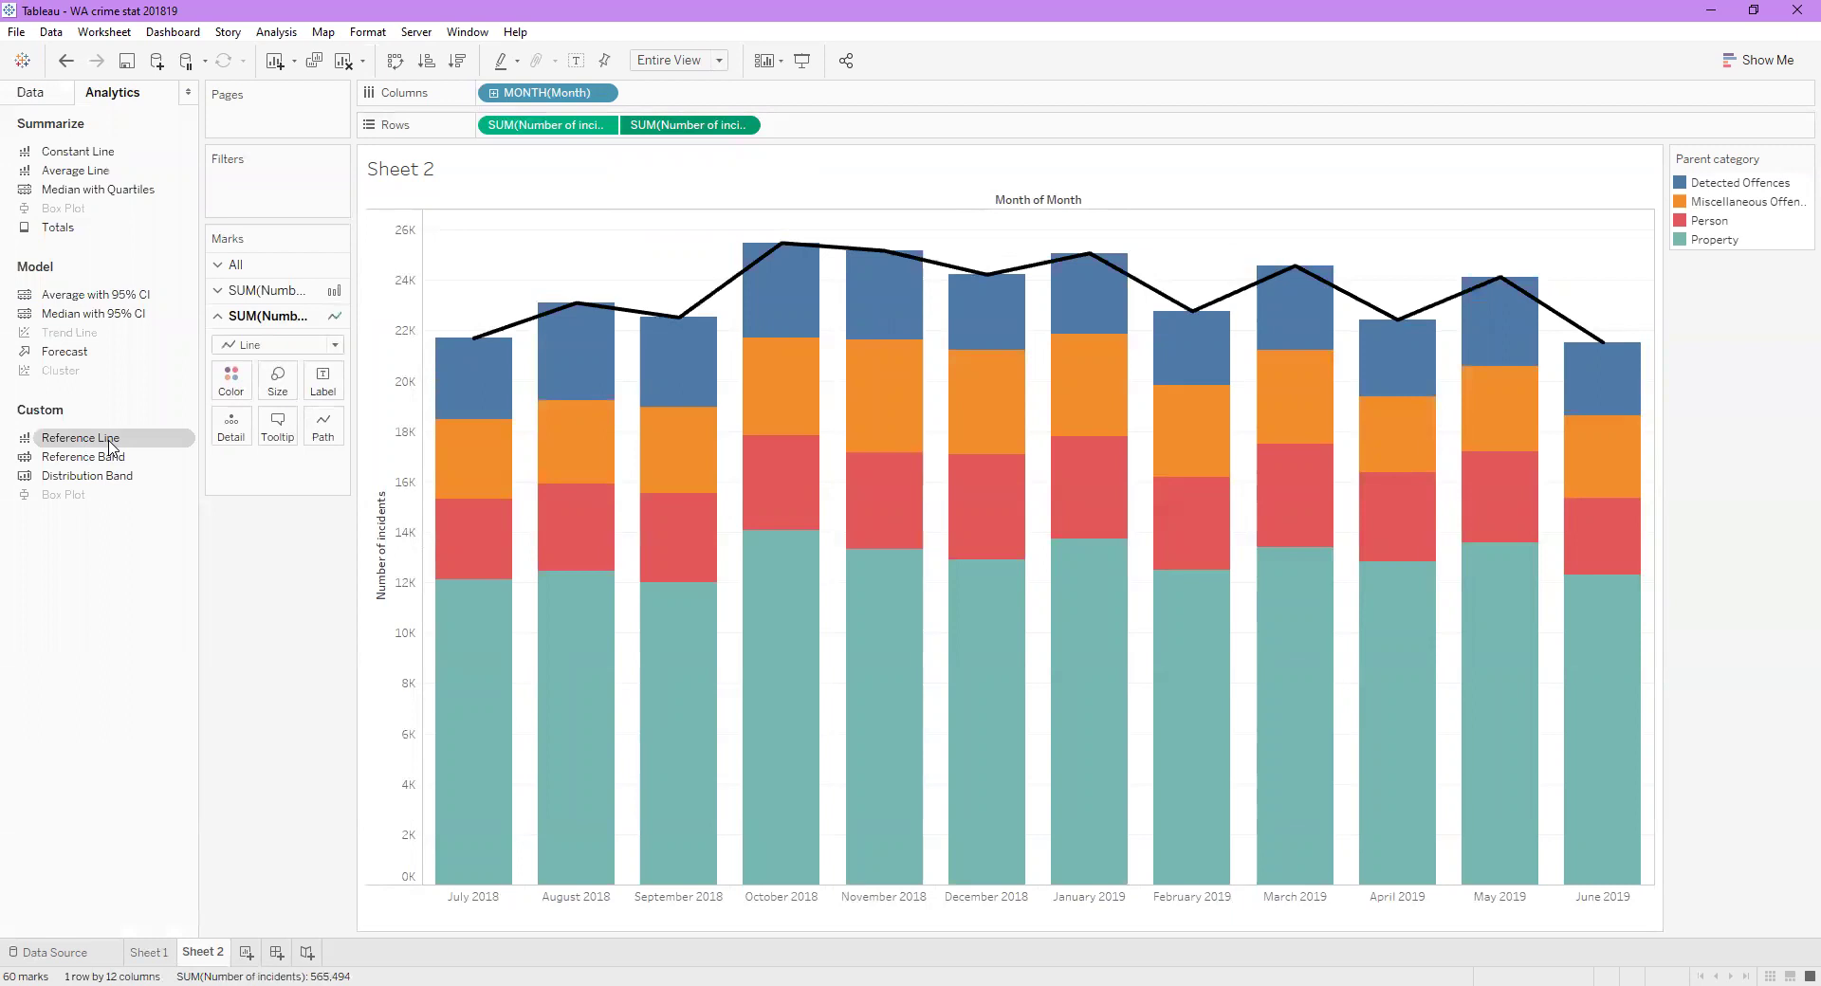
{"action": "left_click_drag", "start_coordinate": [111, 446], "coordinate": [662, 240]}
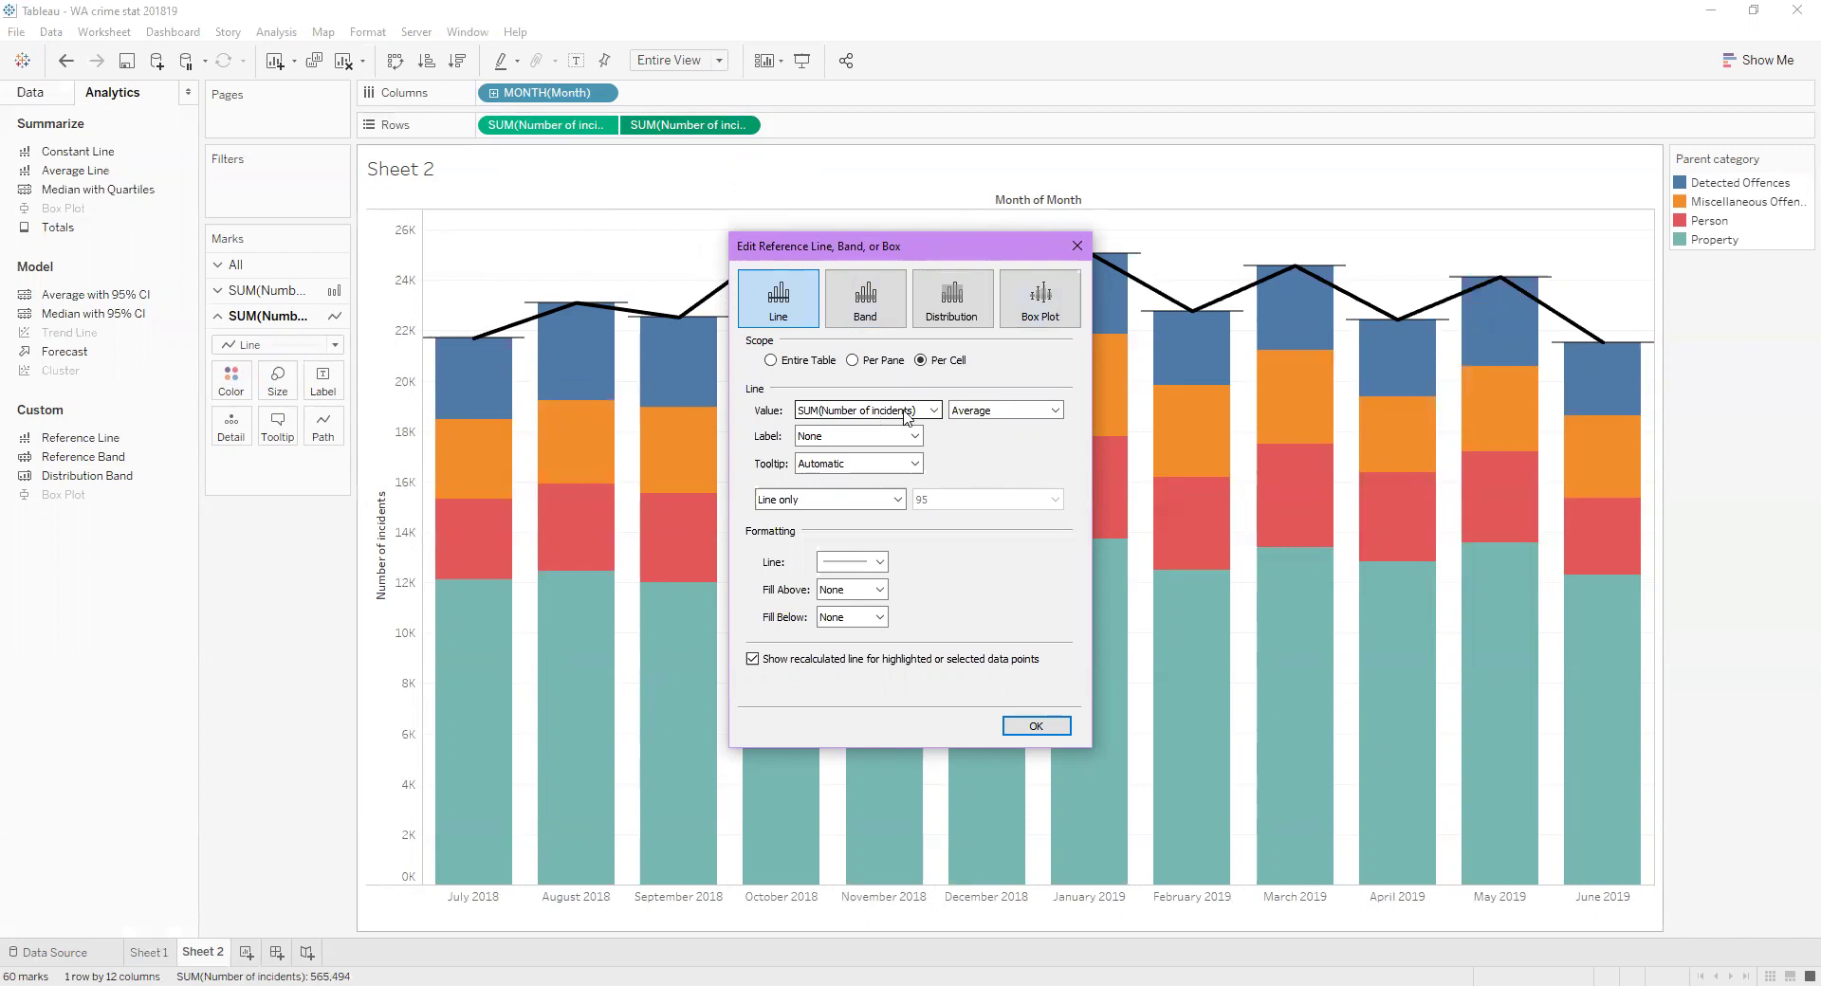
{"action": "left_click", "coordinate": [977, 410]}
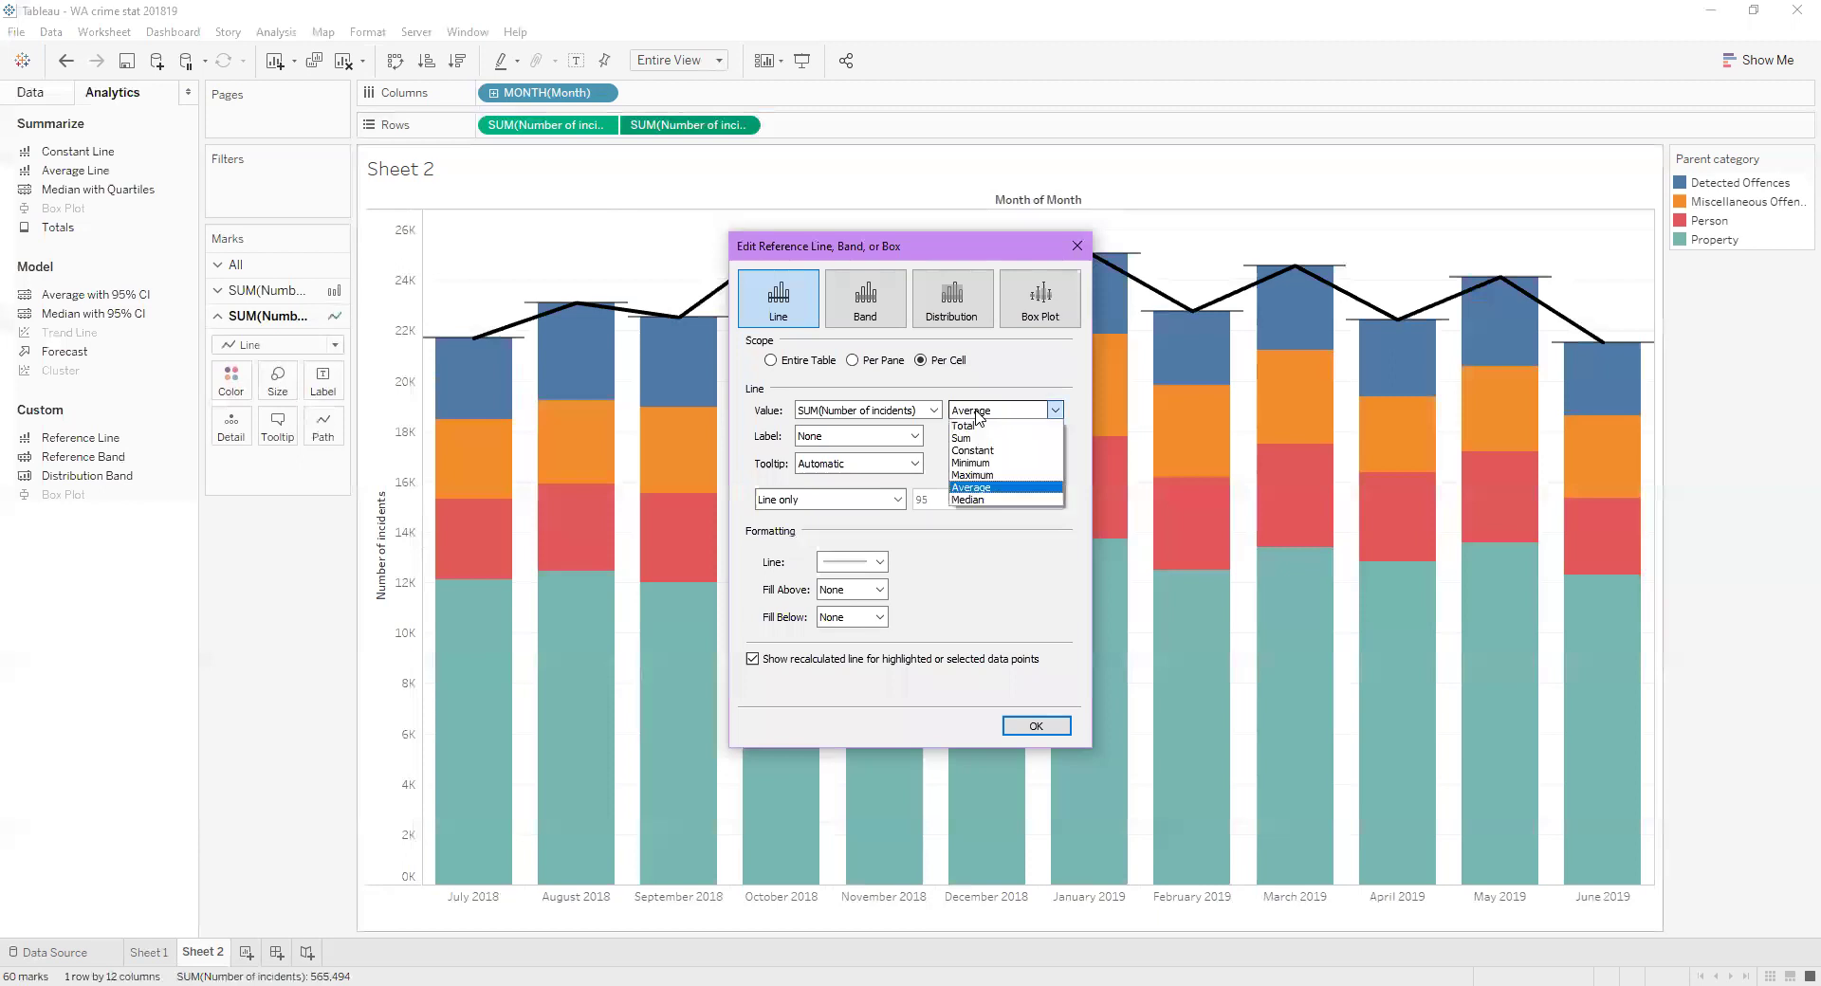
{"action": "left_click", "coordinate": [977, 439]}
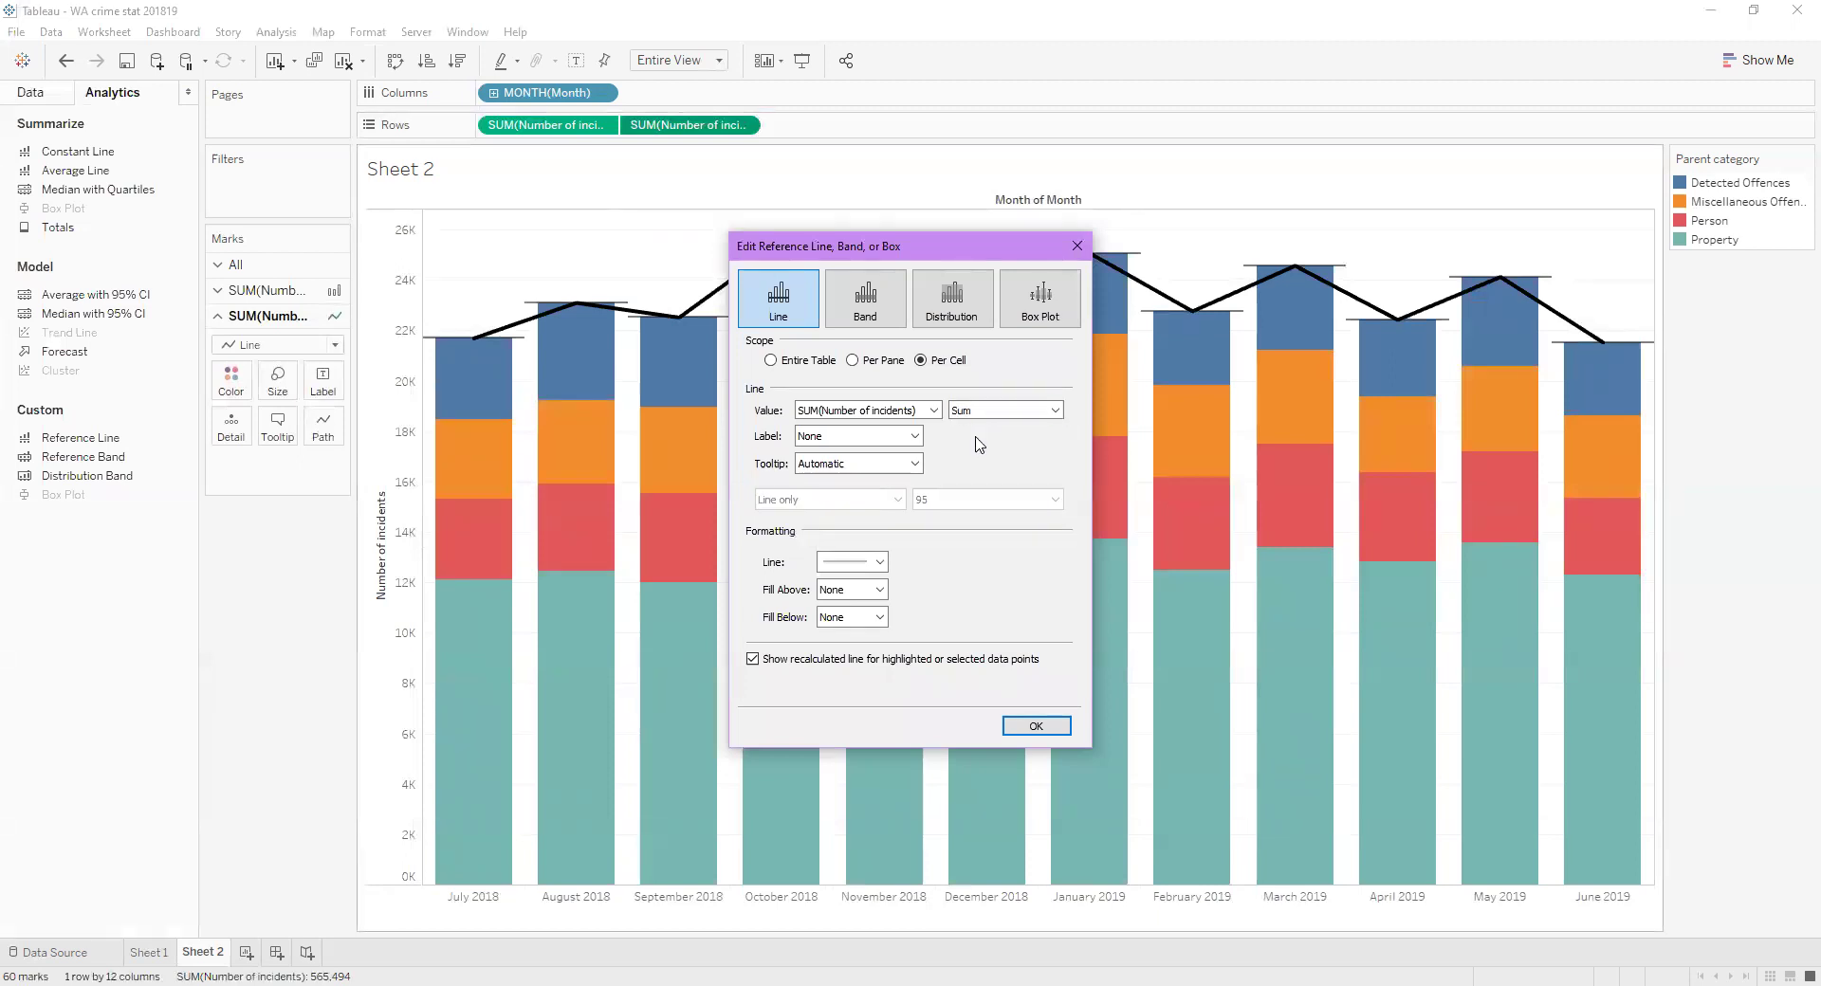
{"action": "left_click", "coordinate": [883, 439]}
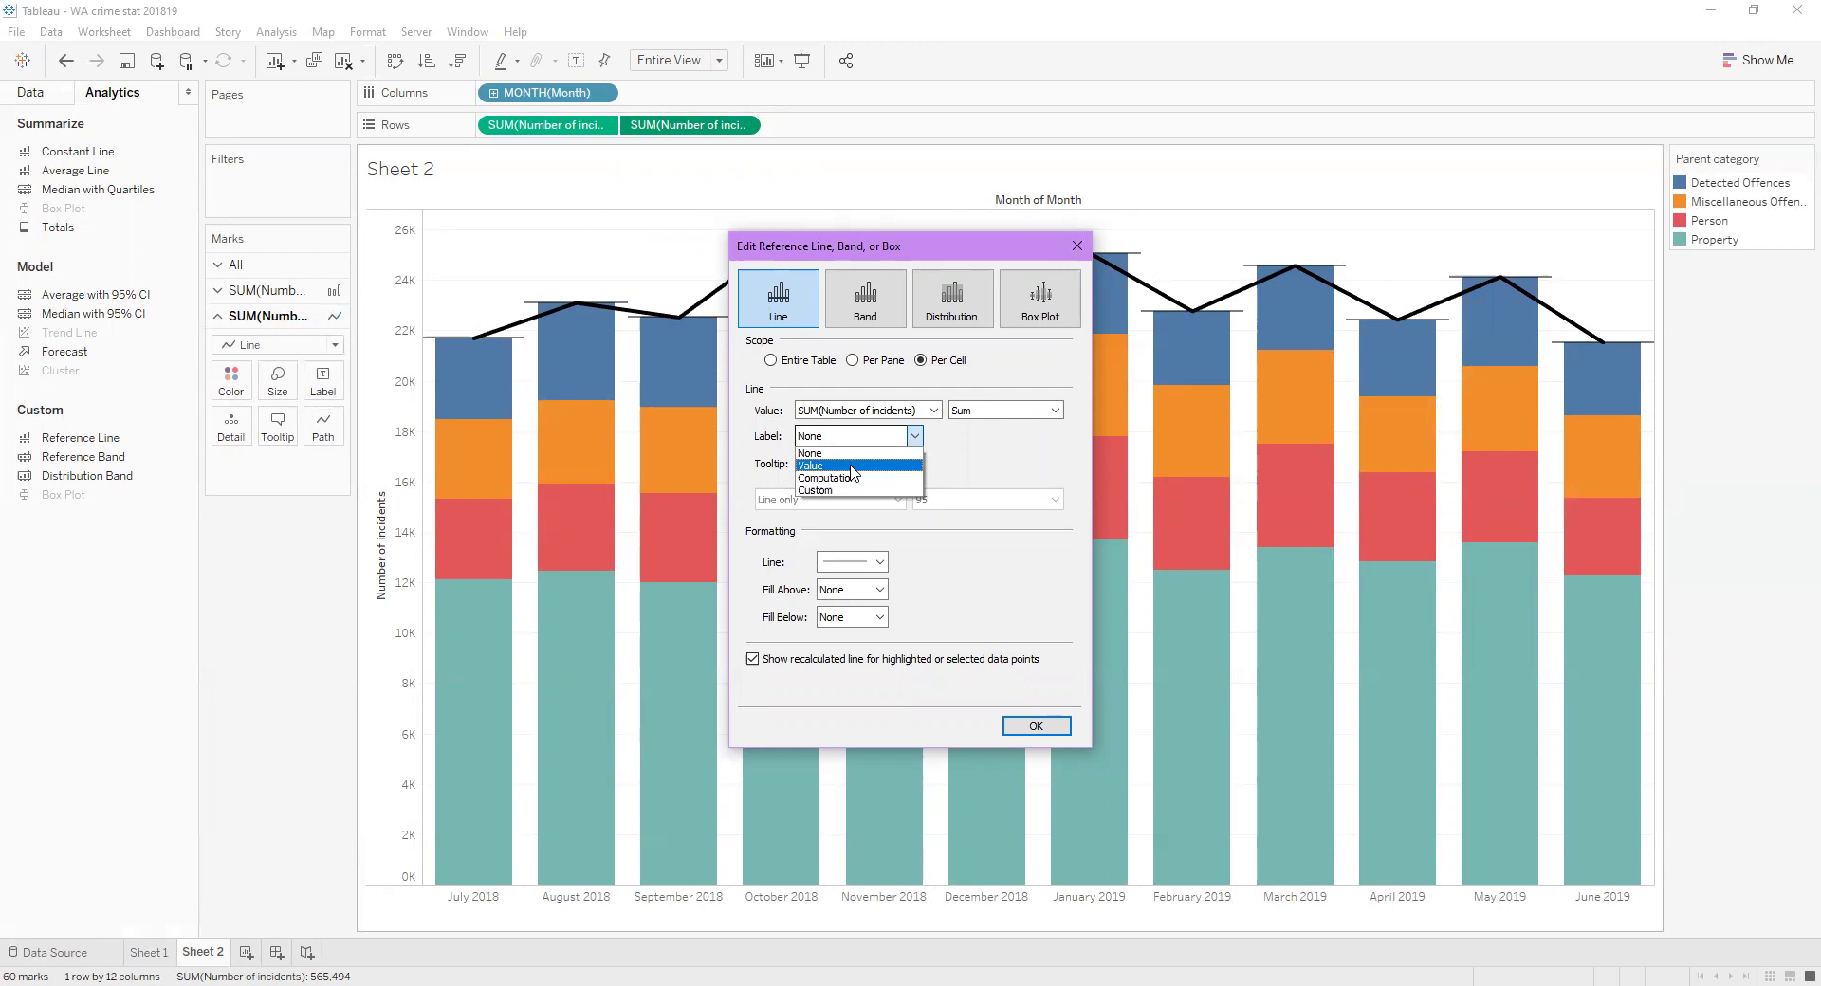
{"action": "left_click", "coordinate": [851, 467]}
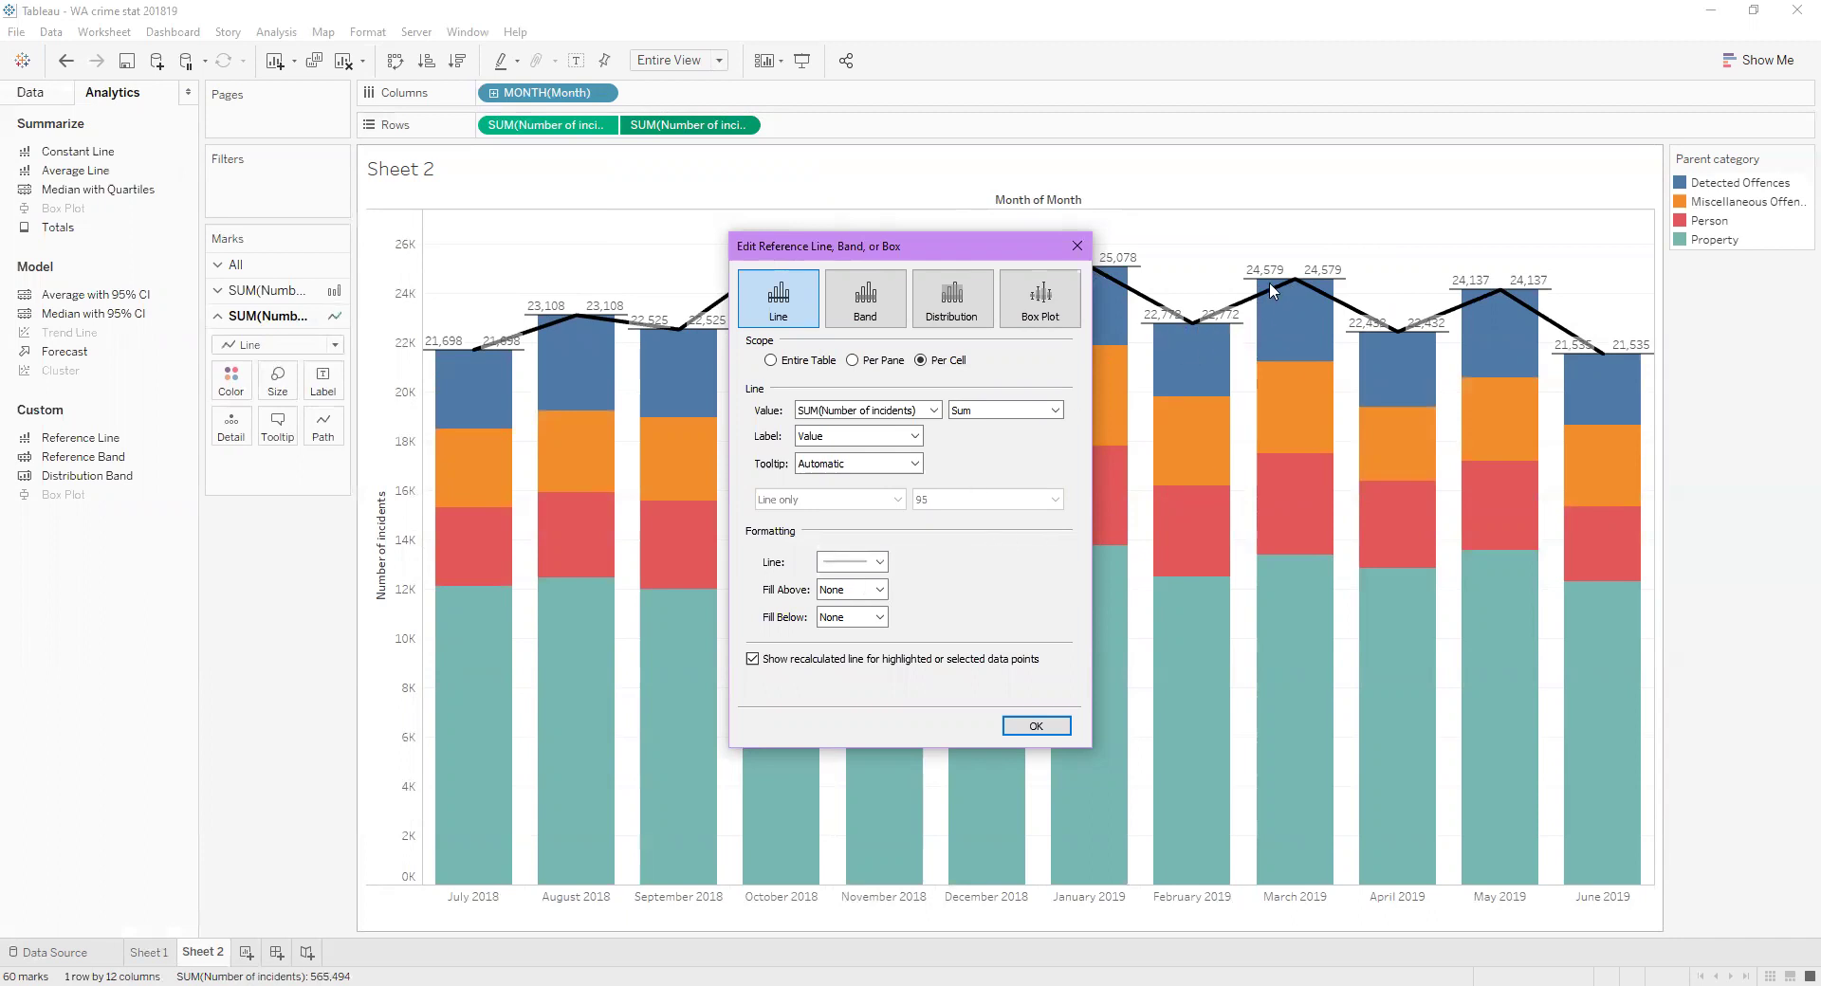
{"action": "left_click", "coordinate": [867, 567]}
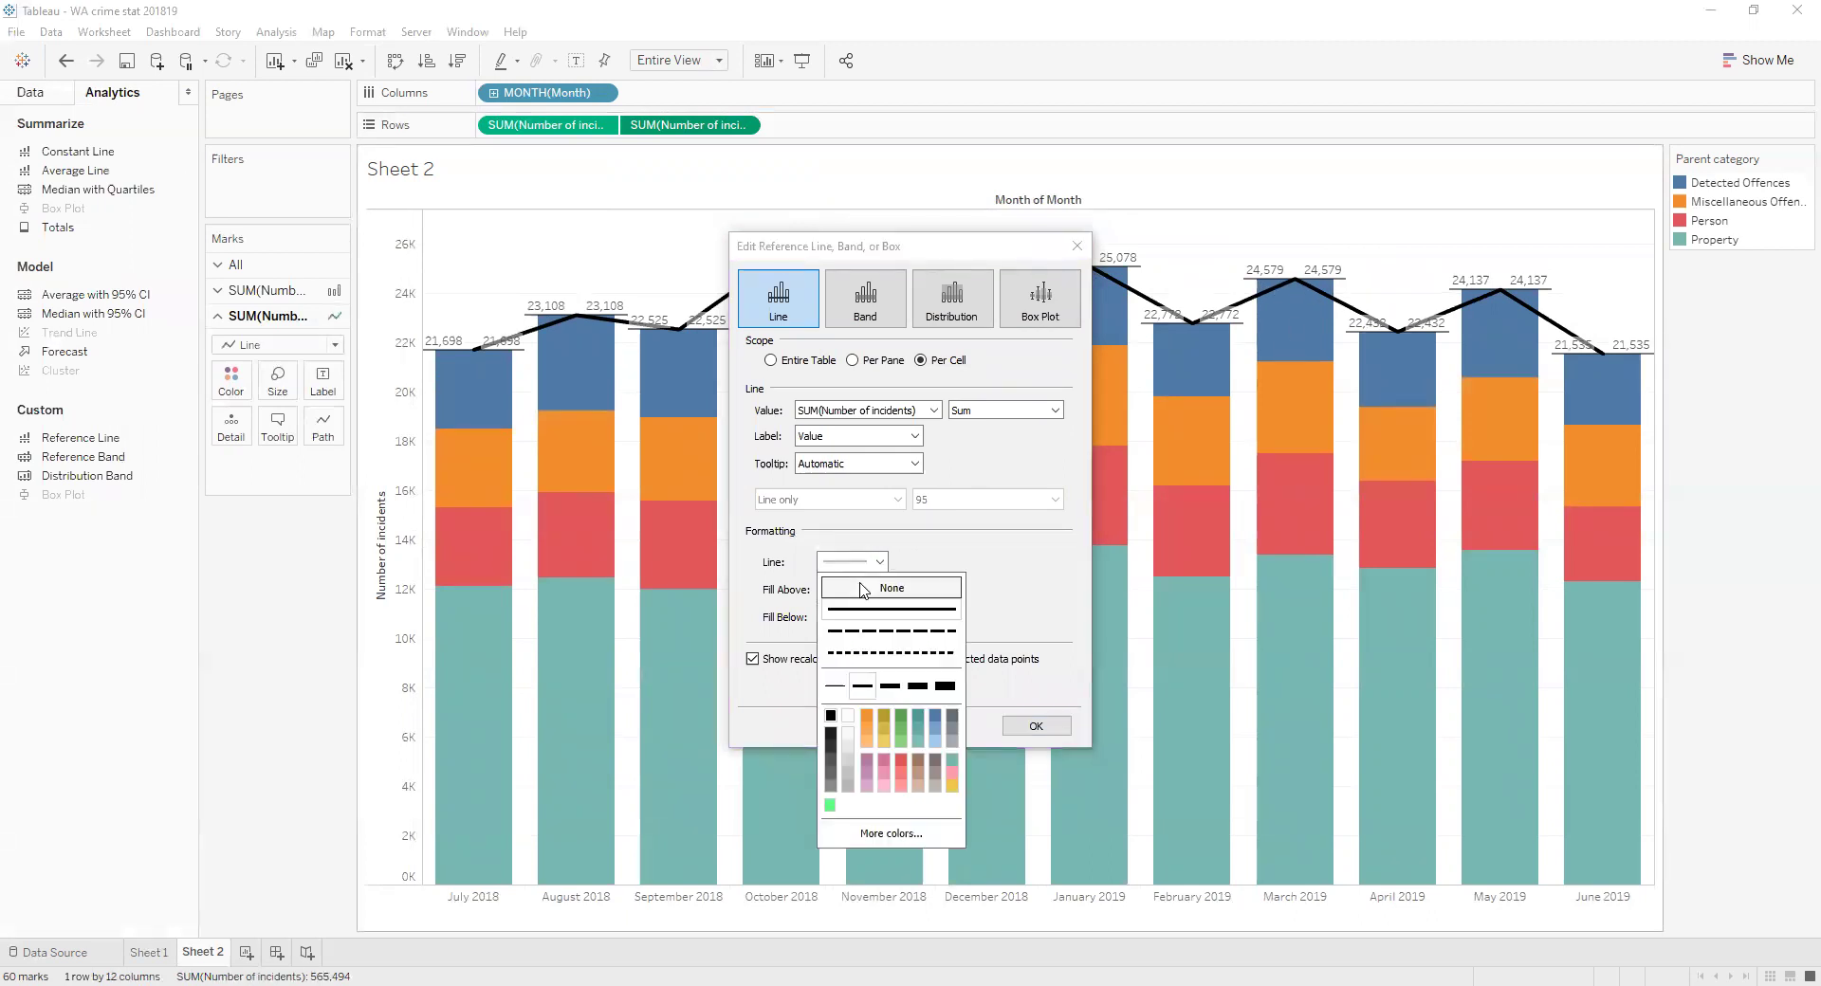
{"action": "left_click", "coordinate": [869, 589]}
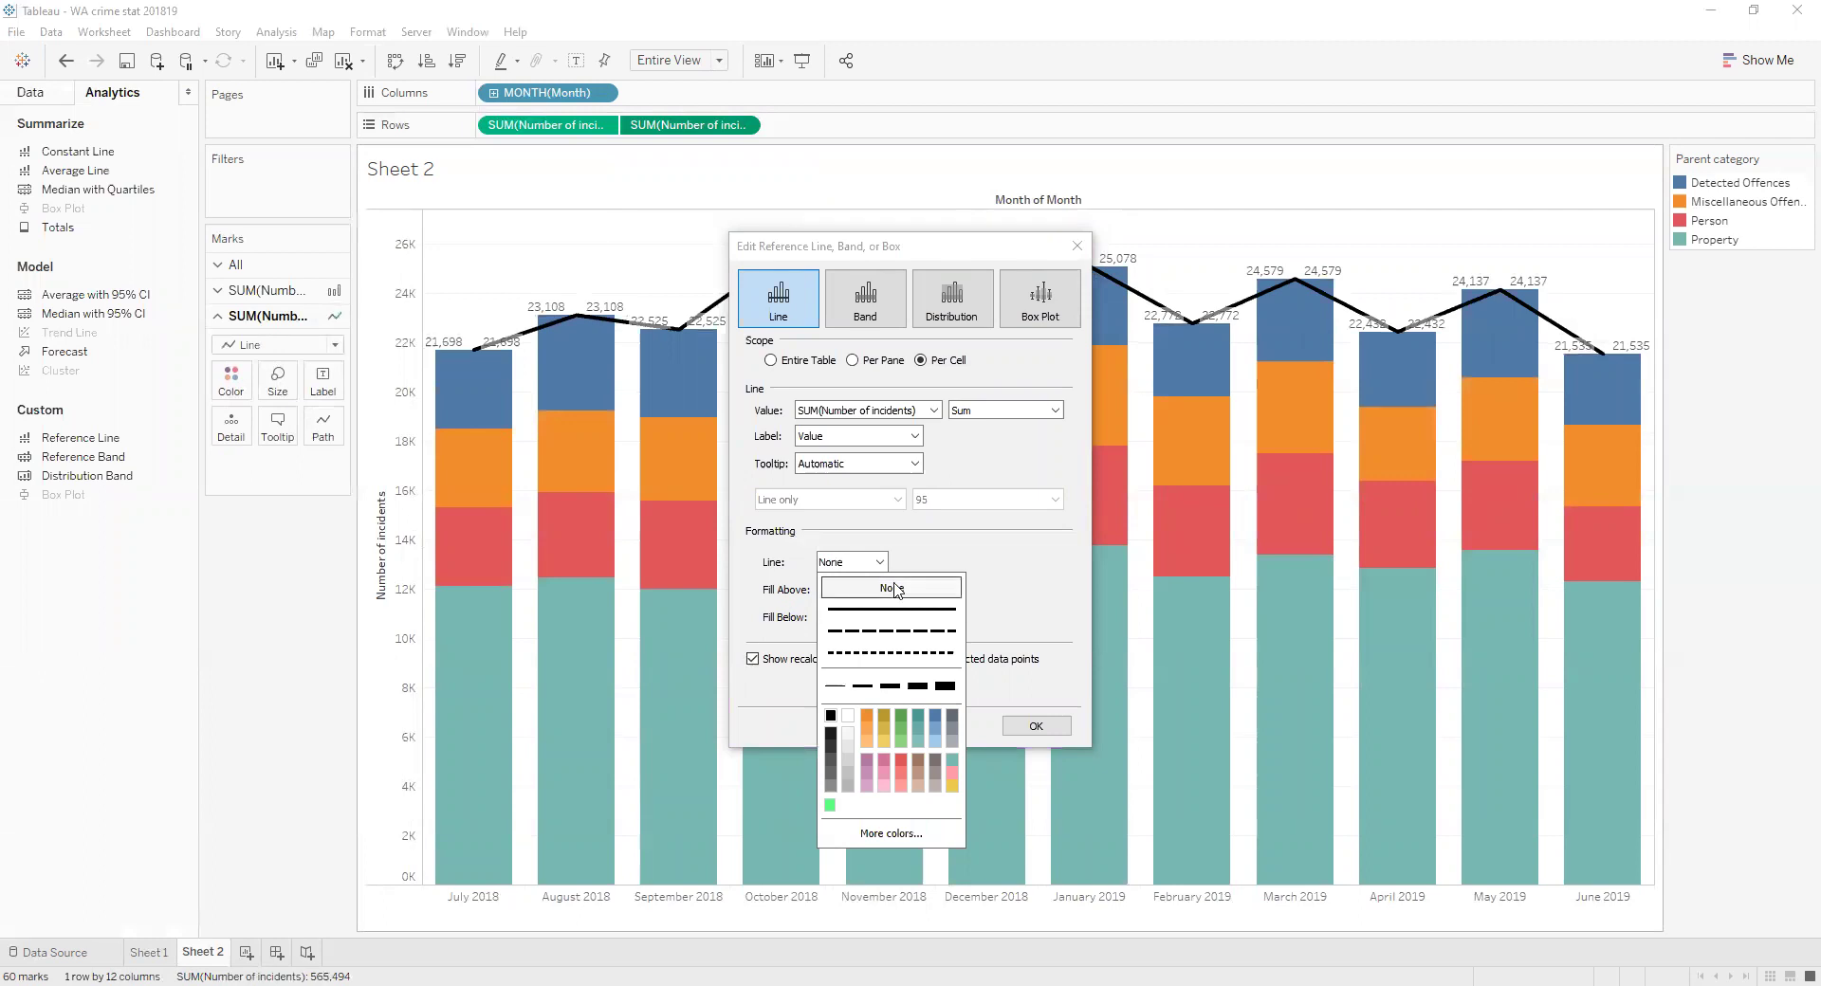
{"action": "left_click", "coordinate": [779, 677]}
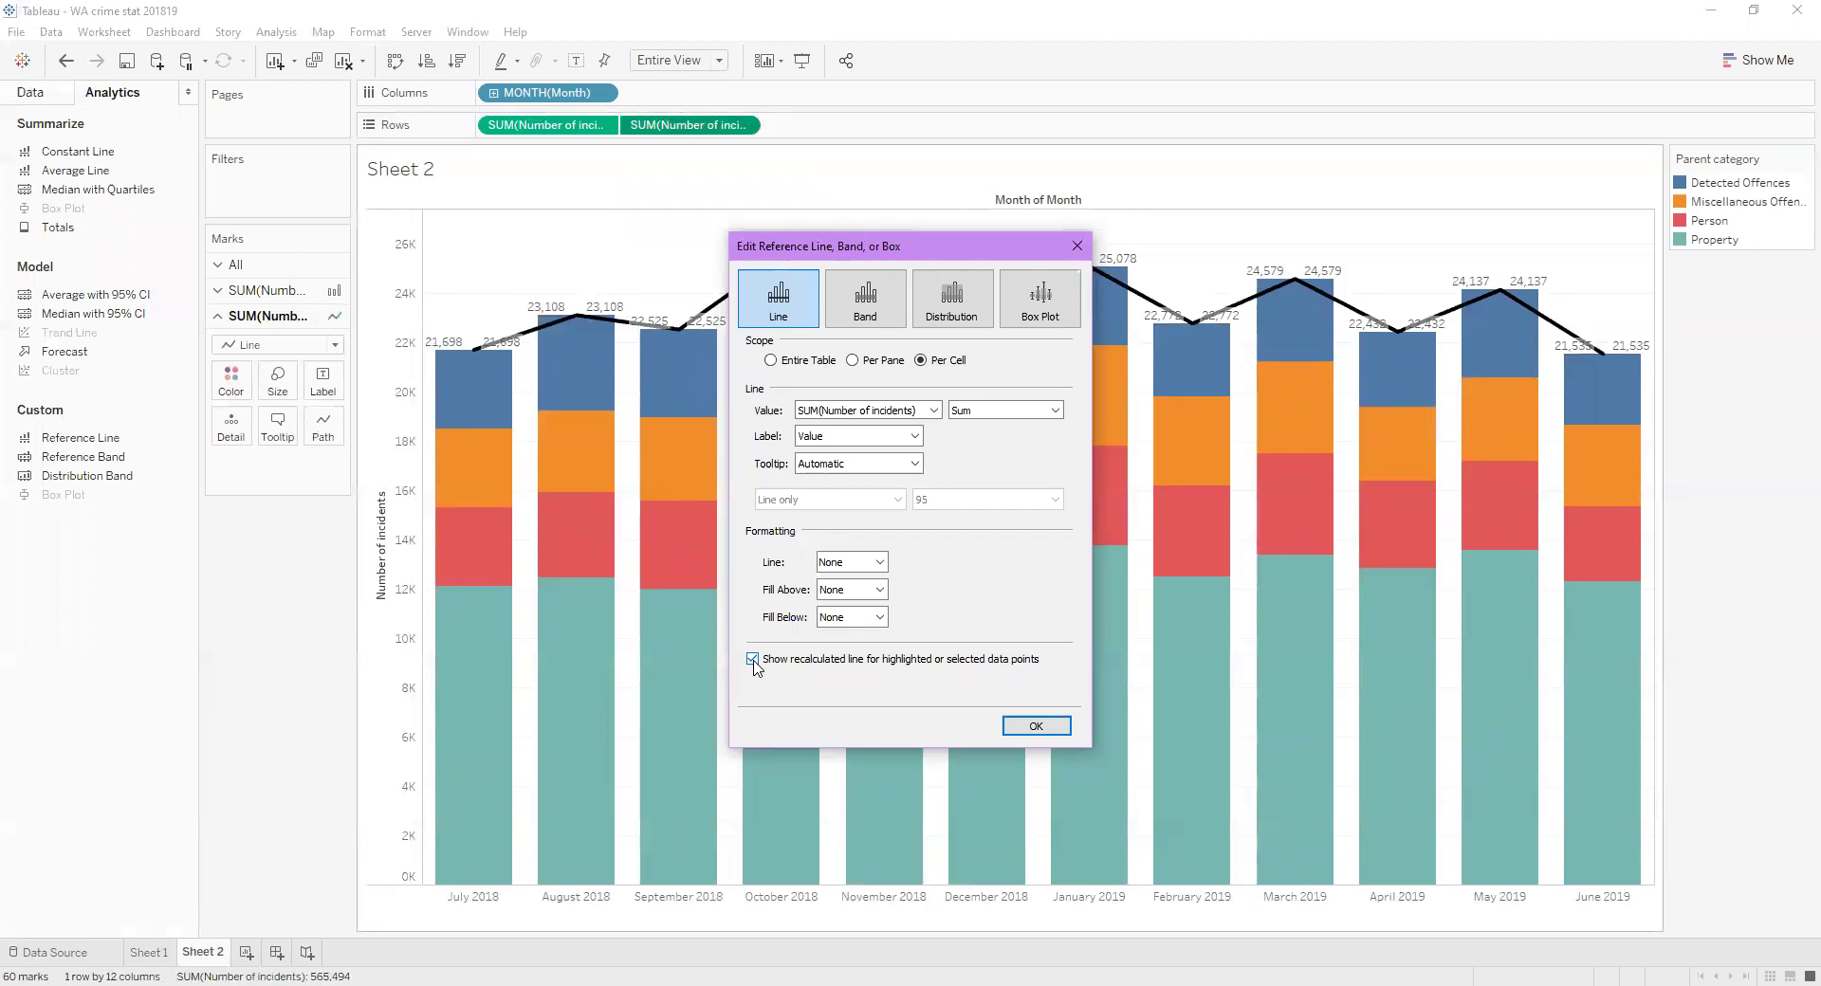
{"action": "left_click", "coordinate": [753, 660]}
Step: Format the monthly total reference labels in size 11, bold, orange font
{"action": "left_click", "coordinate": [1036, 726]}
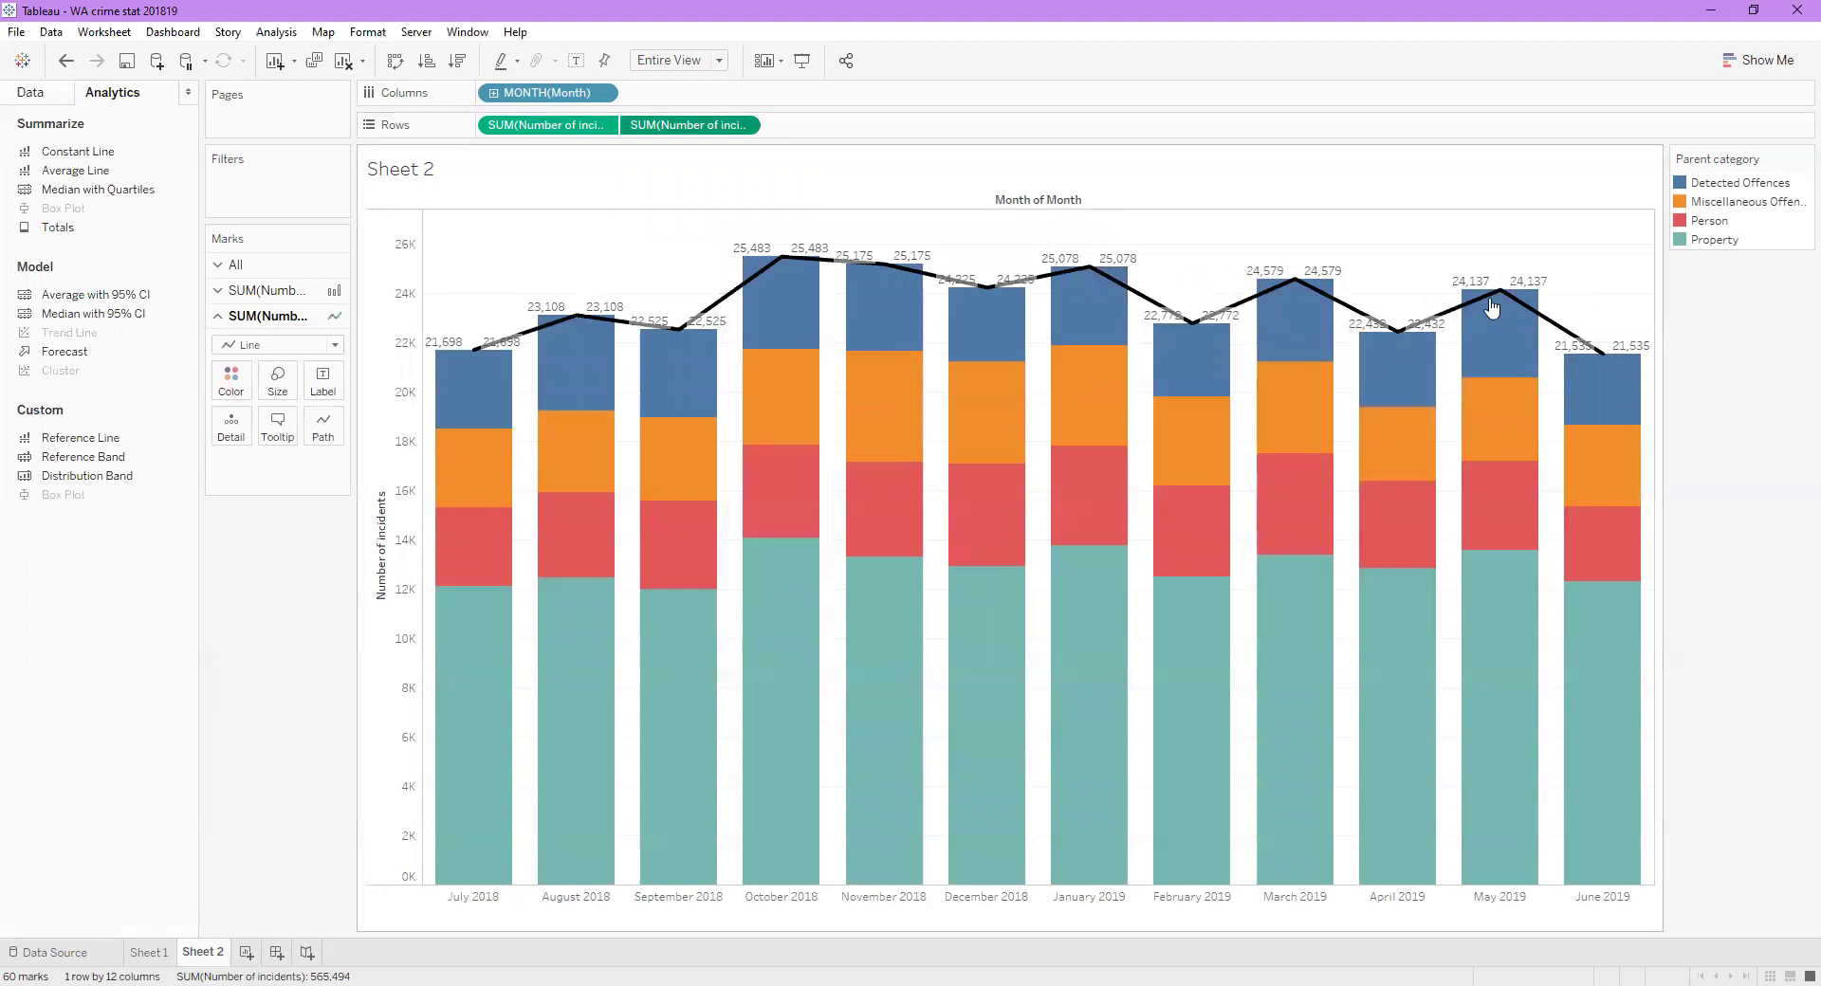
{"action": "mouse_move", "coordinate": [546, 314]}
{"action": "left_click", "coordinate": [541, 314]}
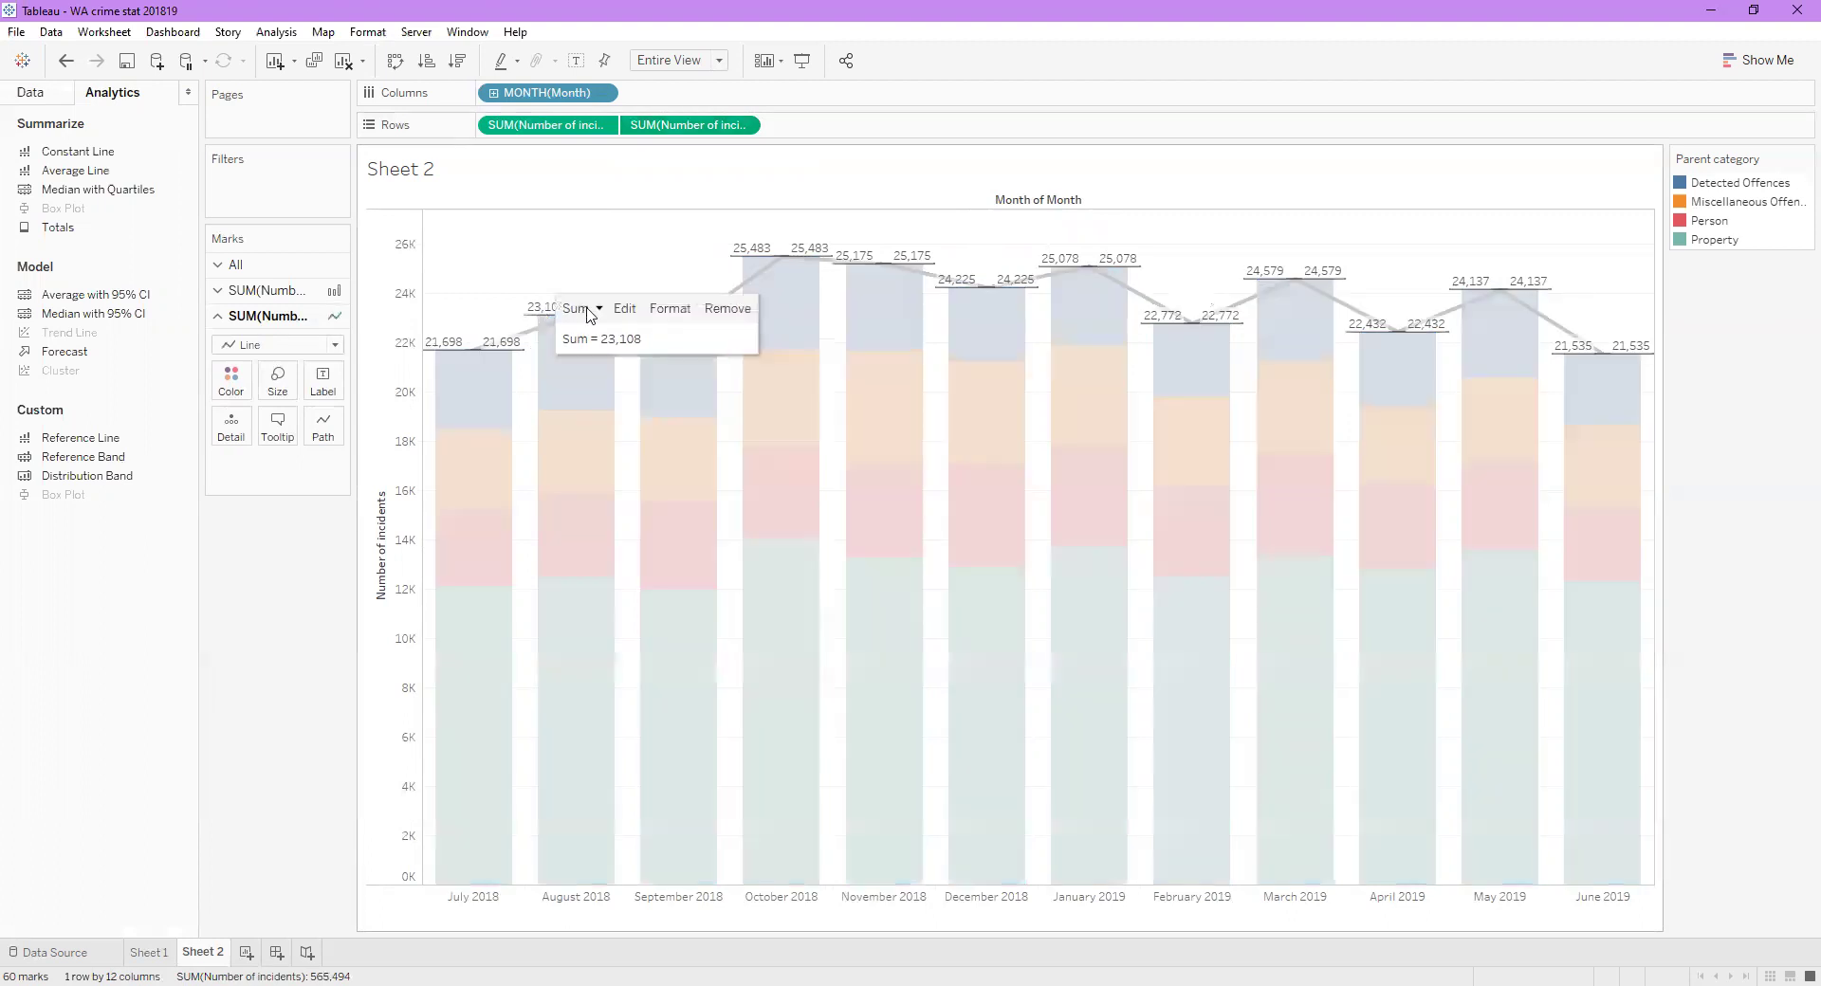
{"action": "left_click", "coordinate": [670, 310]}
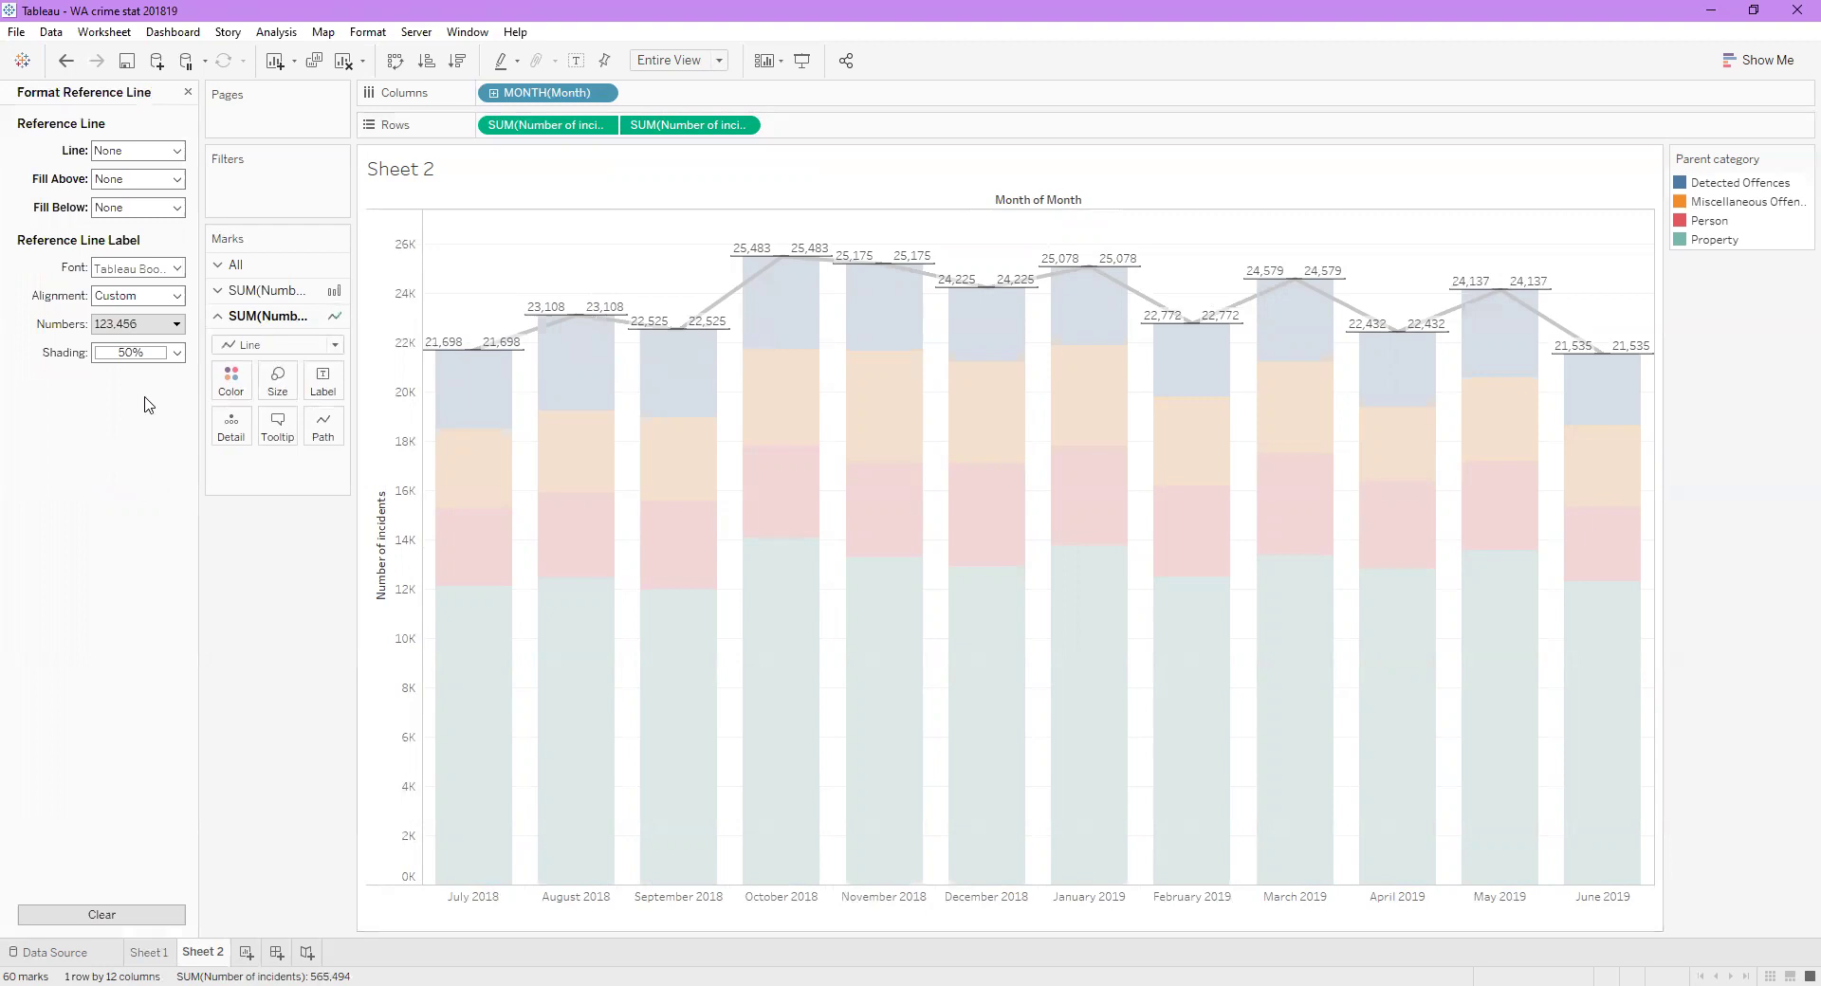
{"action": "left_click", "coordinate": [177, 270]}
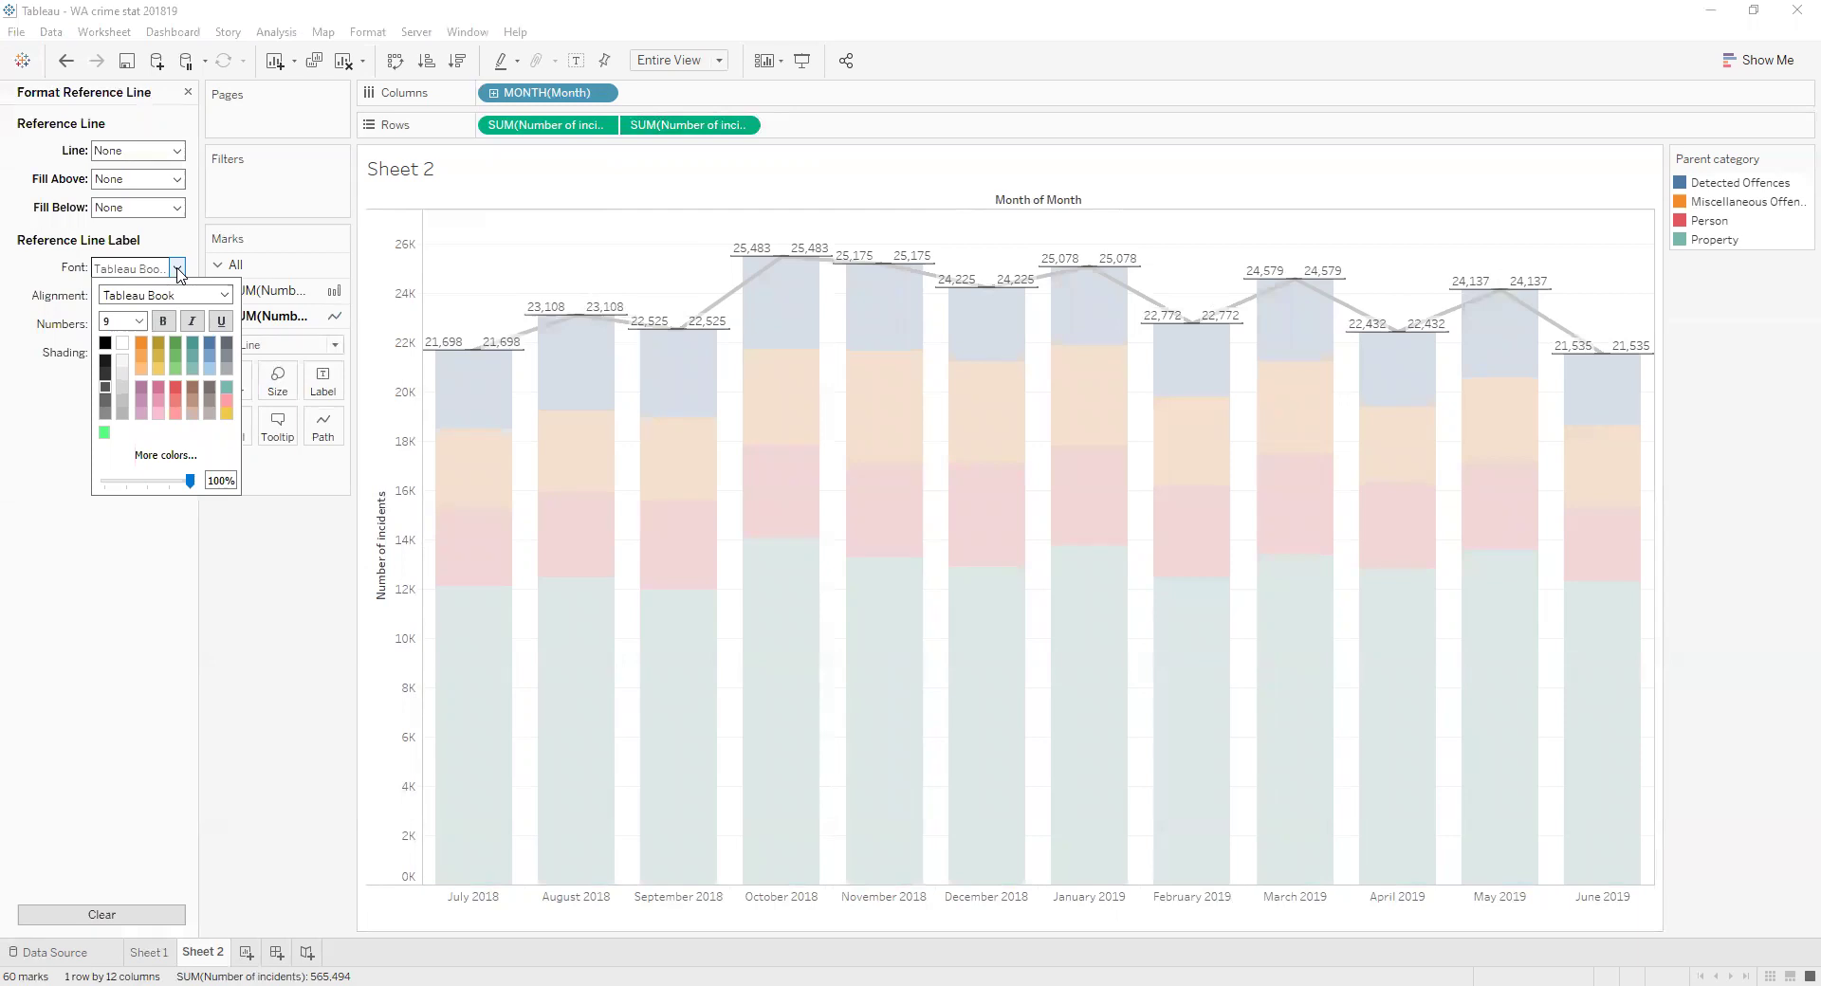
{"action": "left_click", "coordinate": [138, 320]}
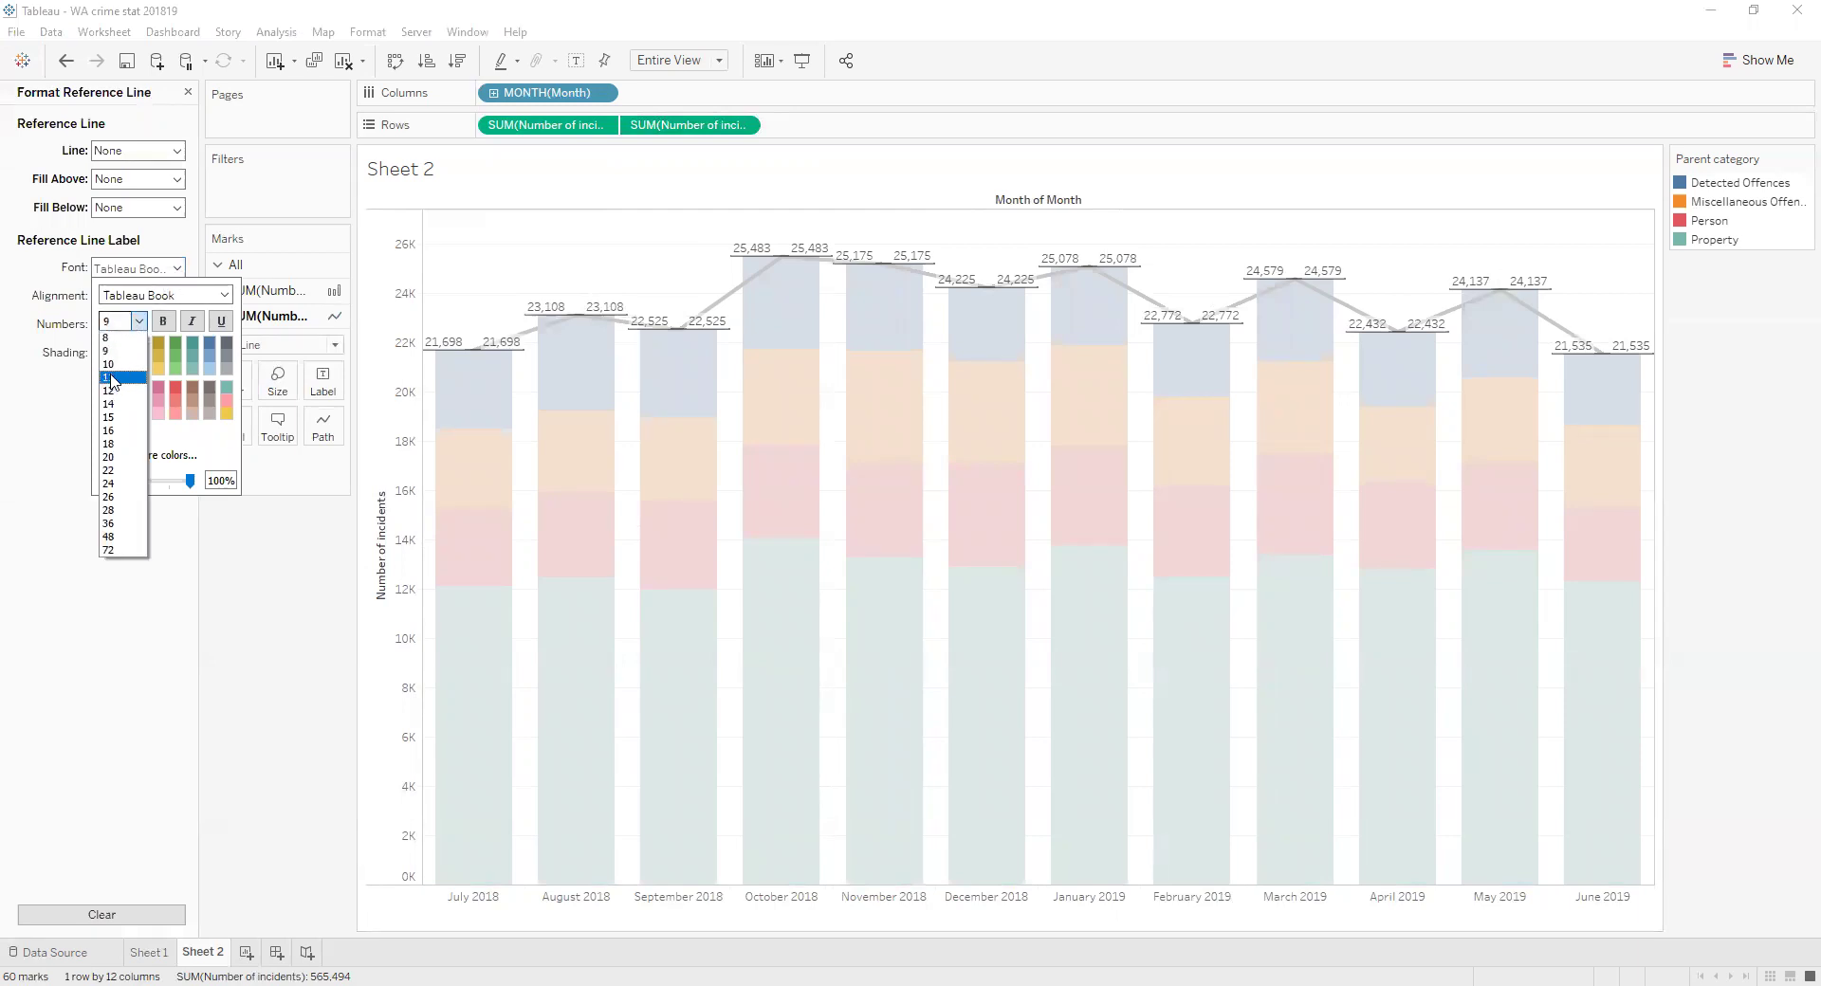
{"action": "left_click", "coordinate": [112, 377]}
{"action": "left_click", "coordinate": [163, 320]}
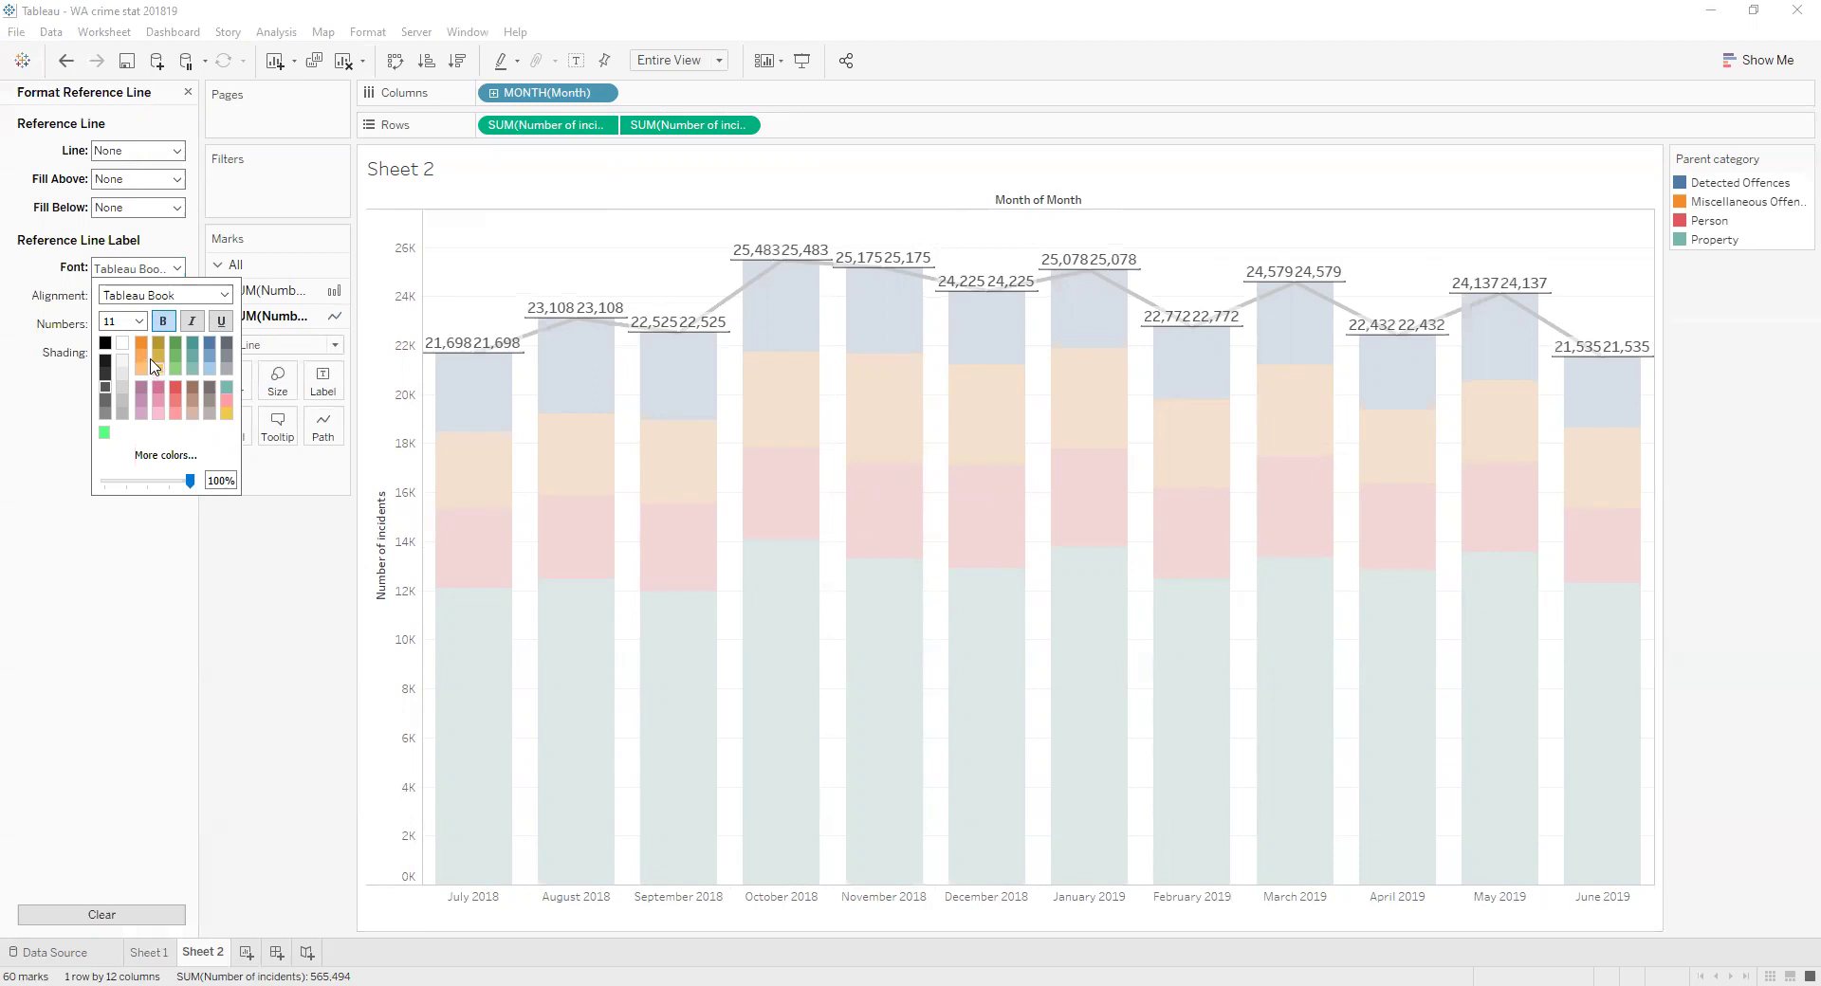
{"action": "left_click", "coordinate": [144, 347]}
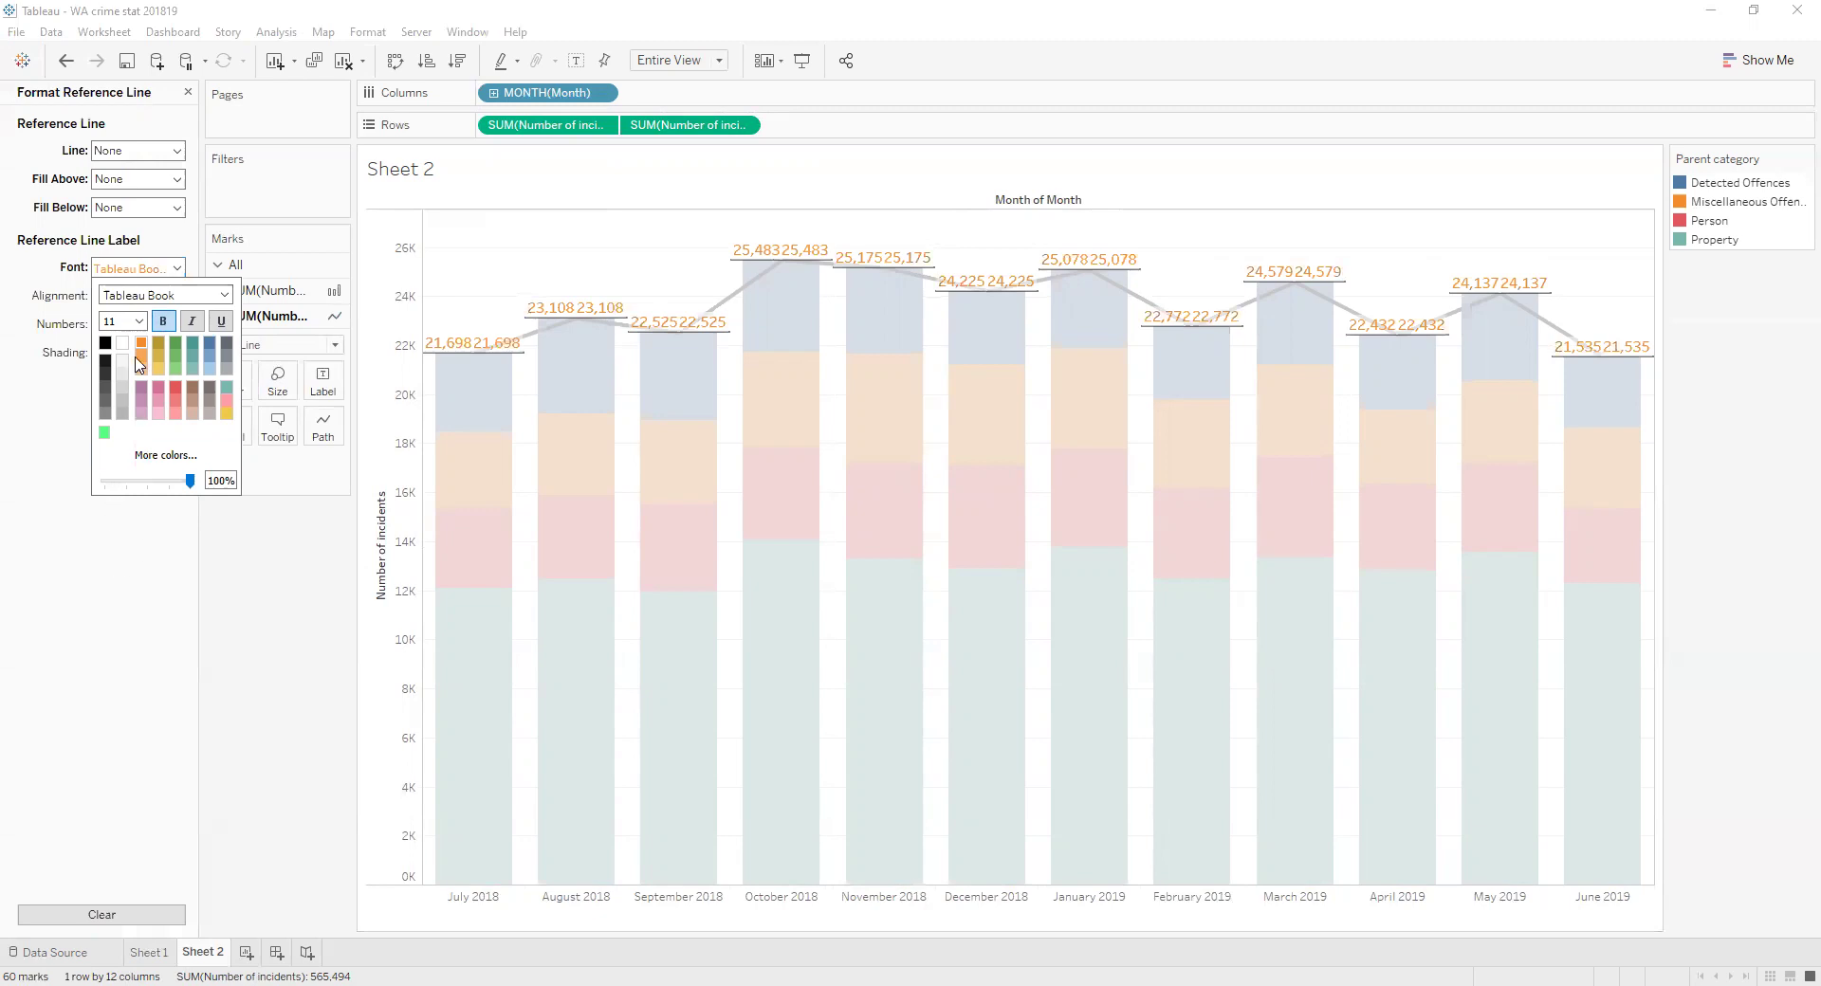
{"action": "left_click", "coordinate": [95, 521]}
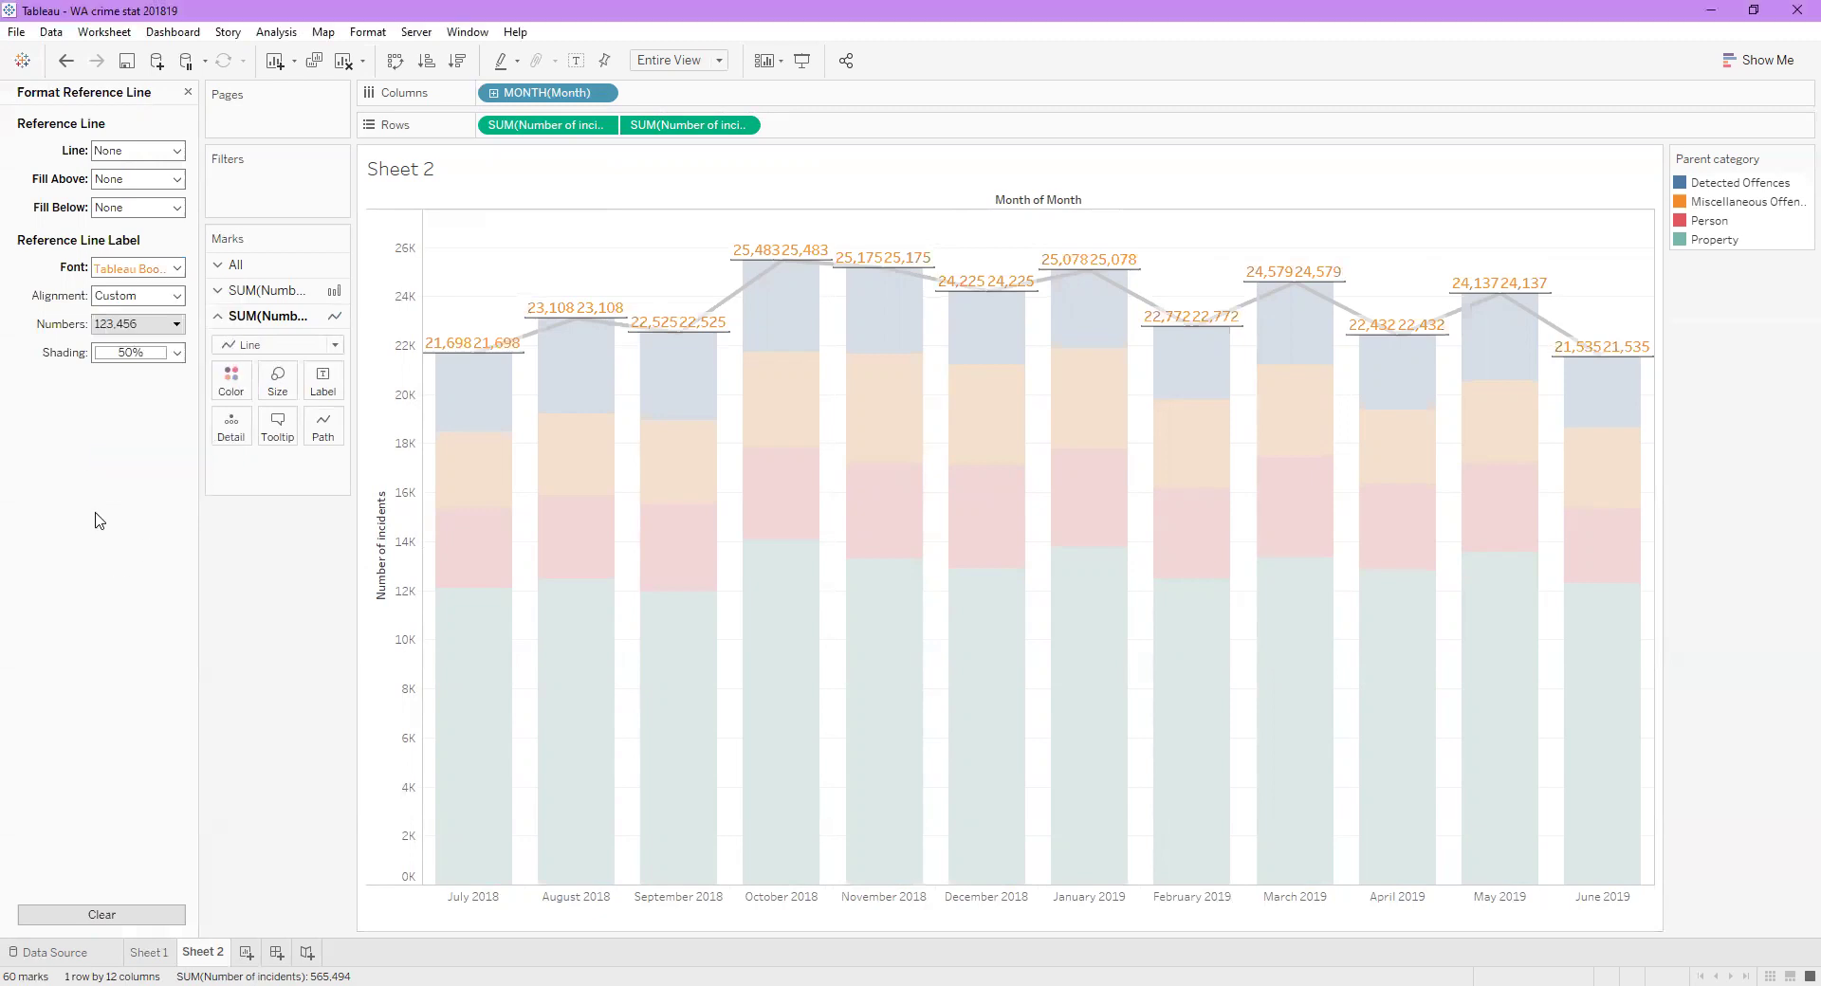
Step: Centre the monthly total labels horizontally above each bar
{"action": "left_click", "coordinate": [158, 304]}
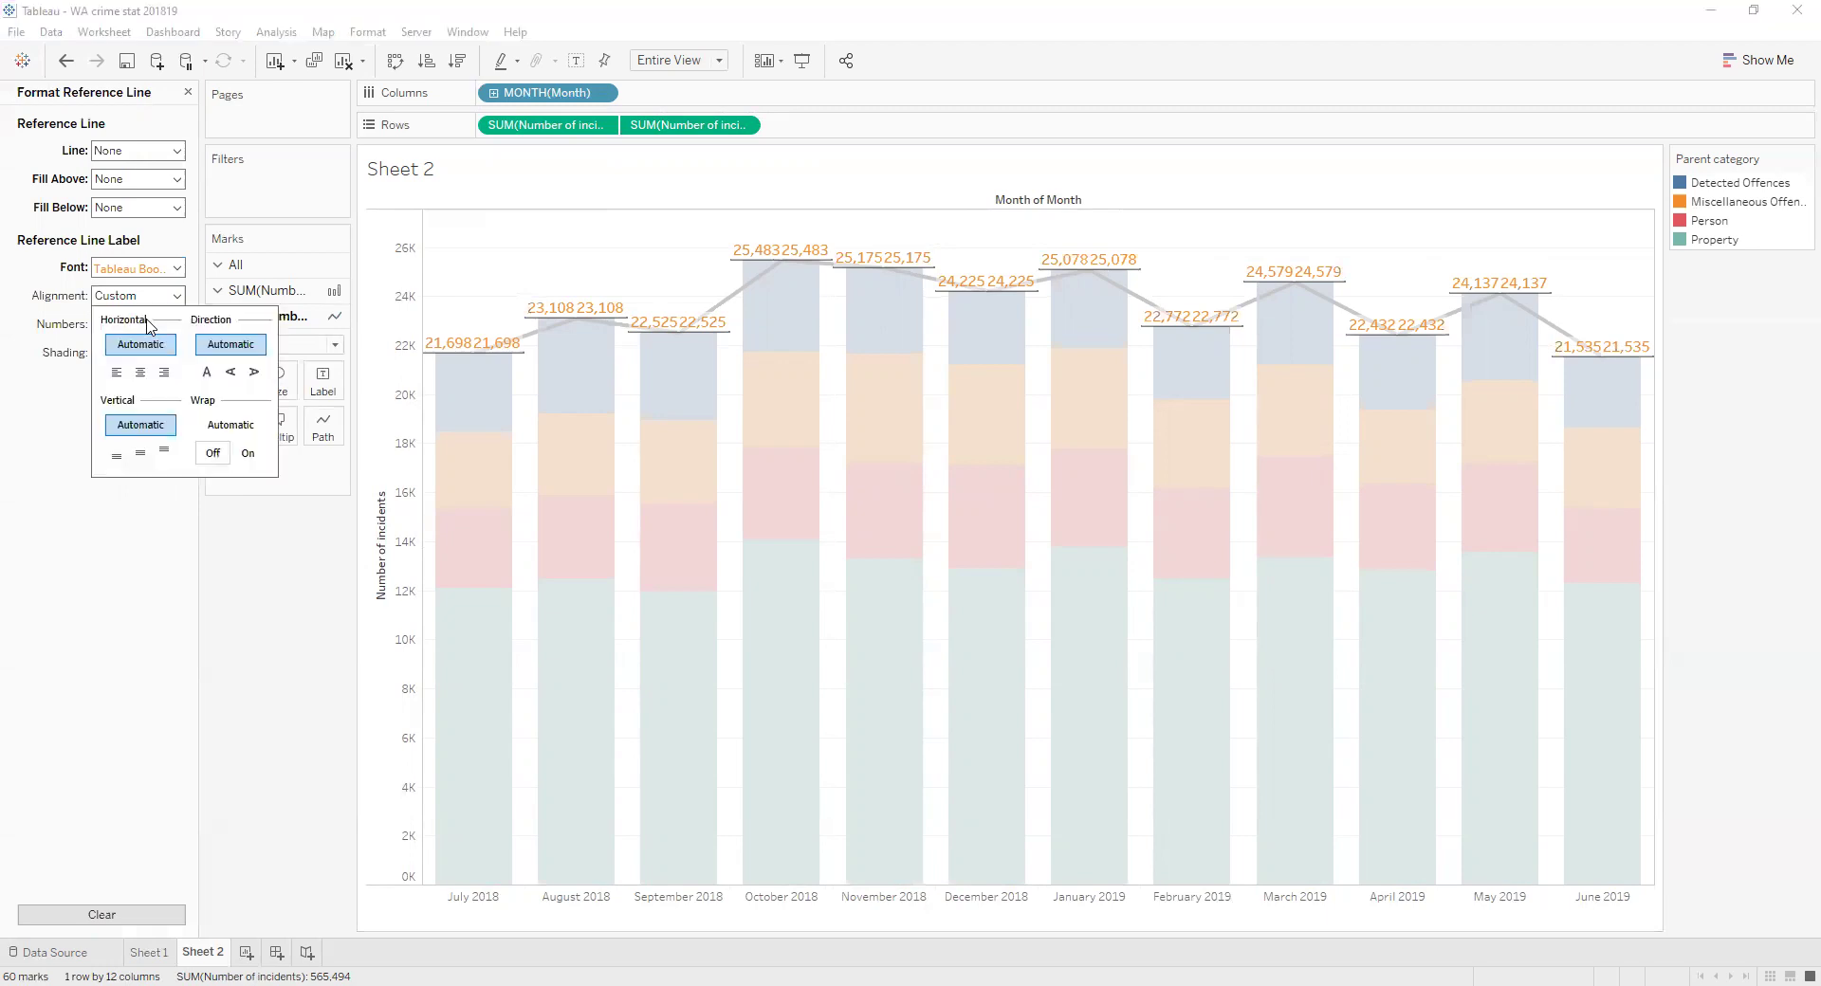
{"action": "left_click", "coordinate": [140, 373]}
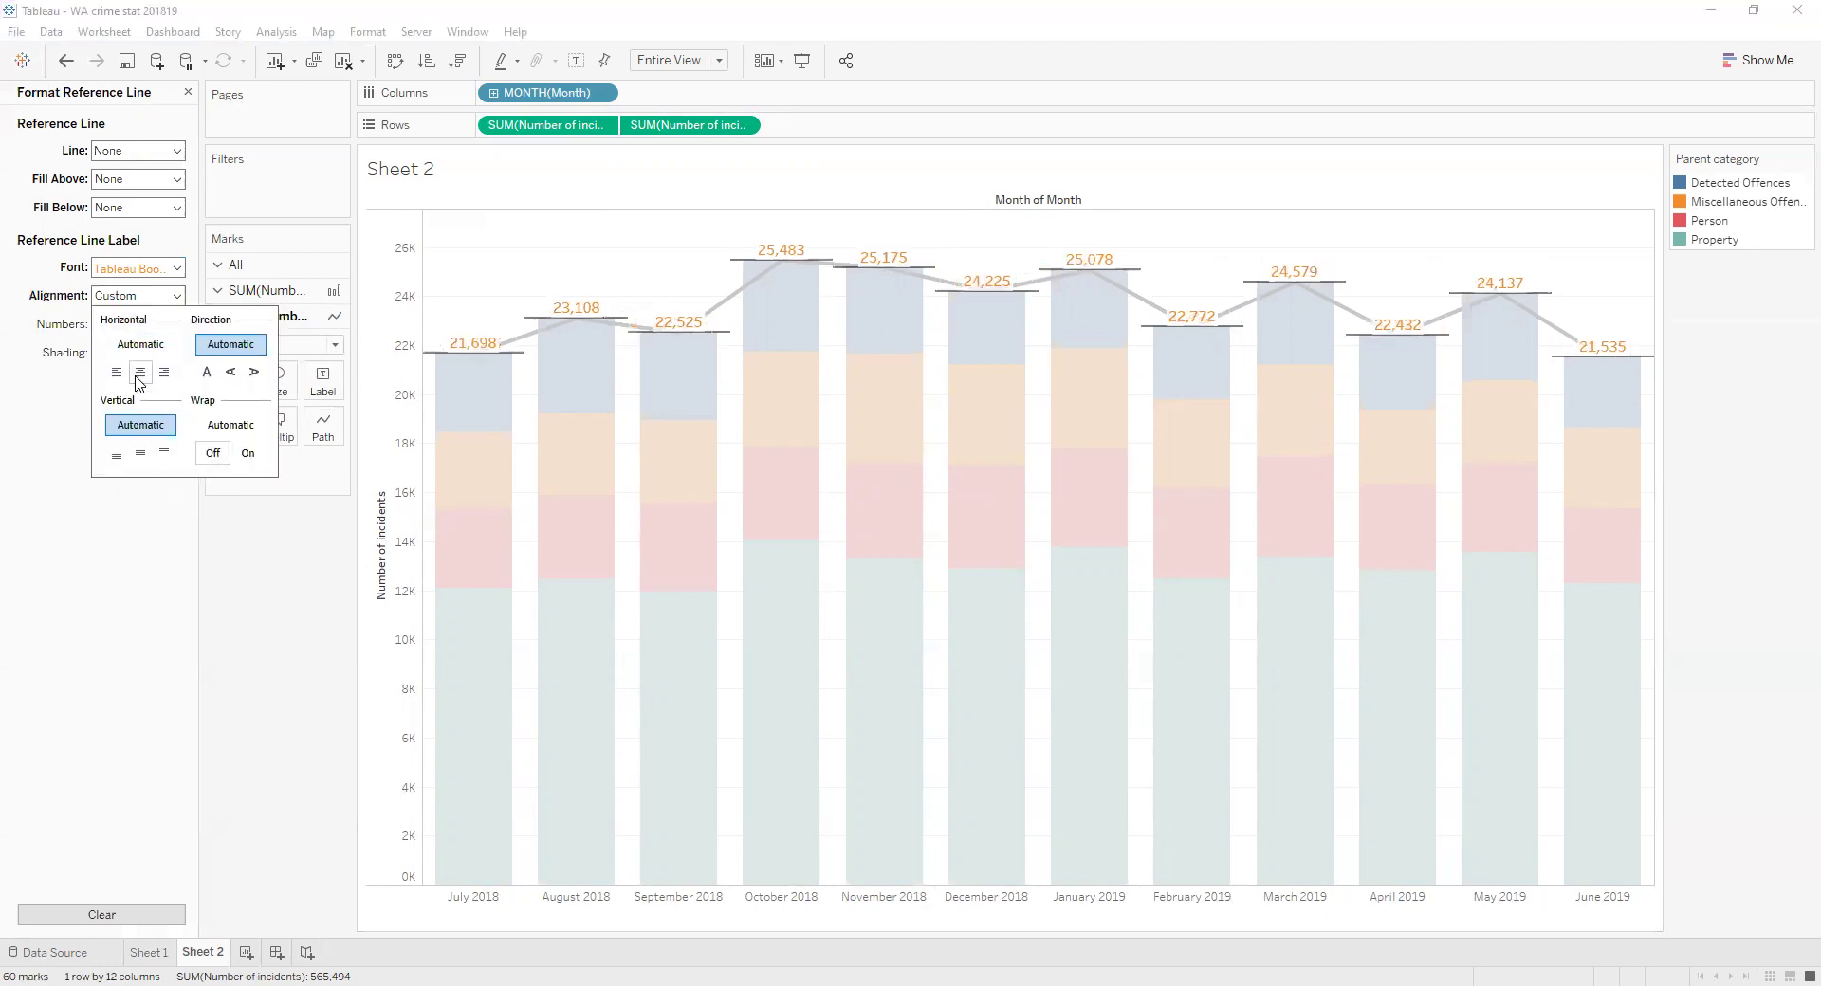
{"action": "left_click", "coordinate": [157, 522]}
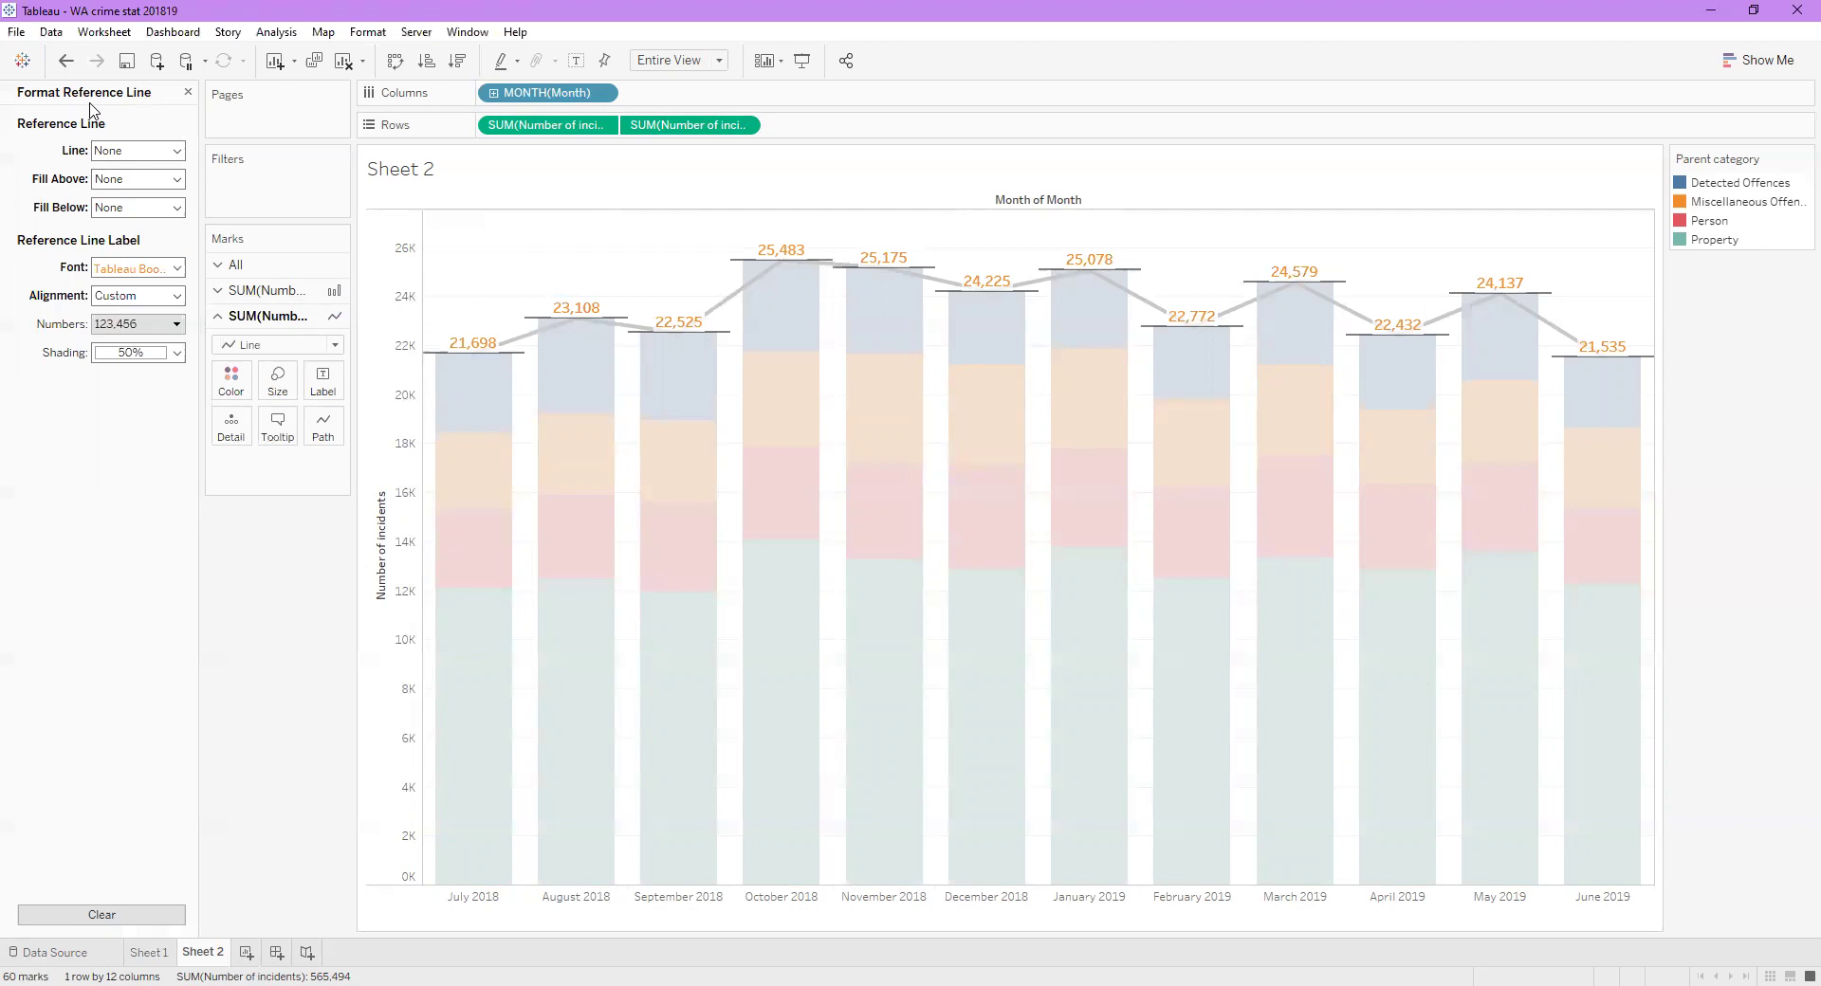
{"action": "left_click", "coordinate": [188, 92]}
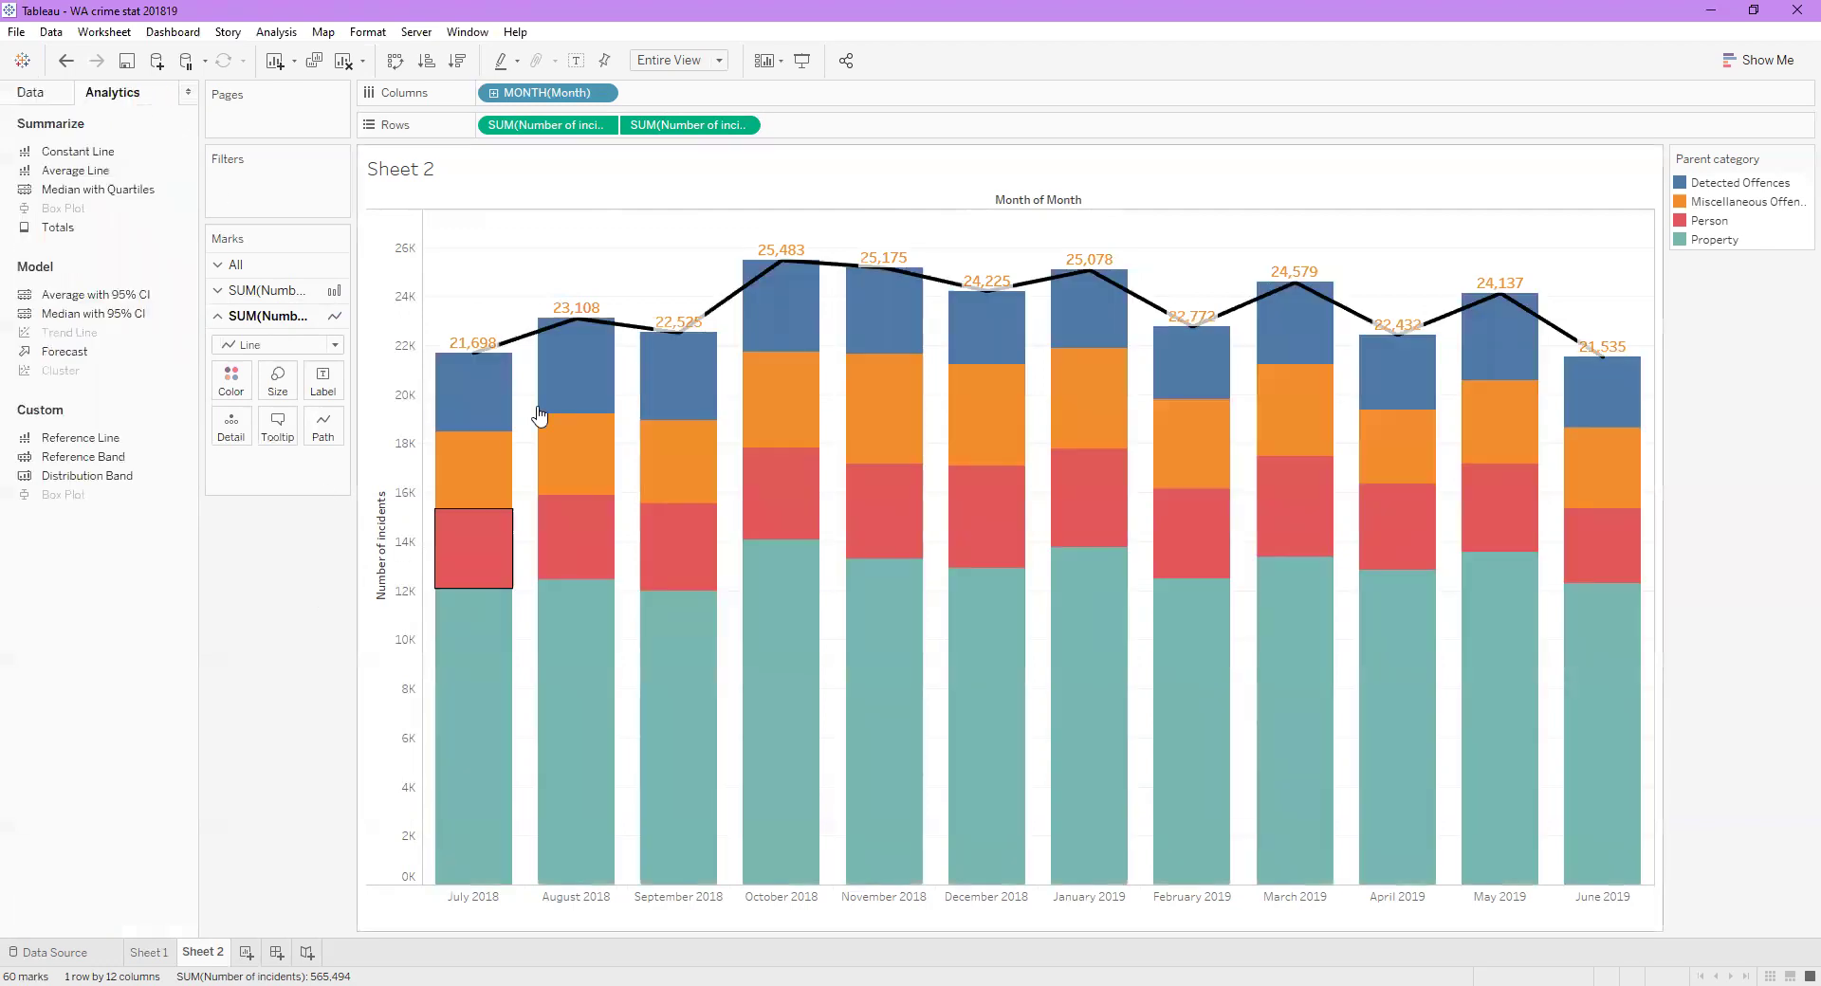
{"action": "mouse_move", "coordinate": [554, 377]}
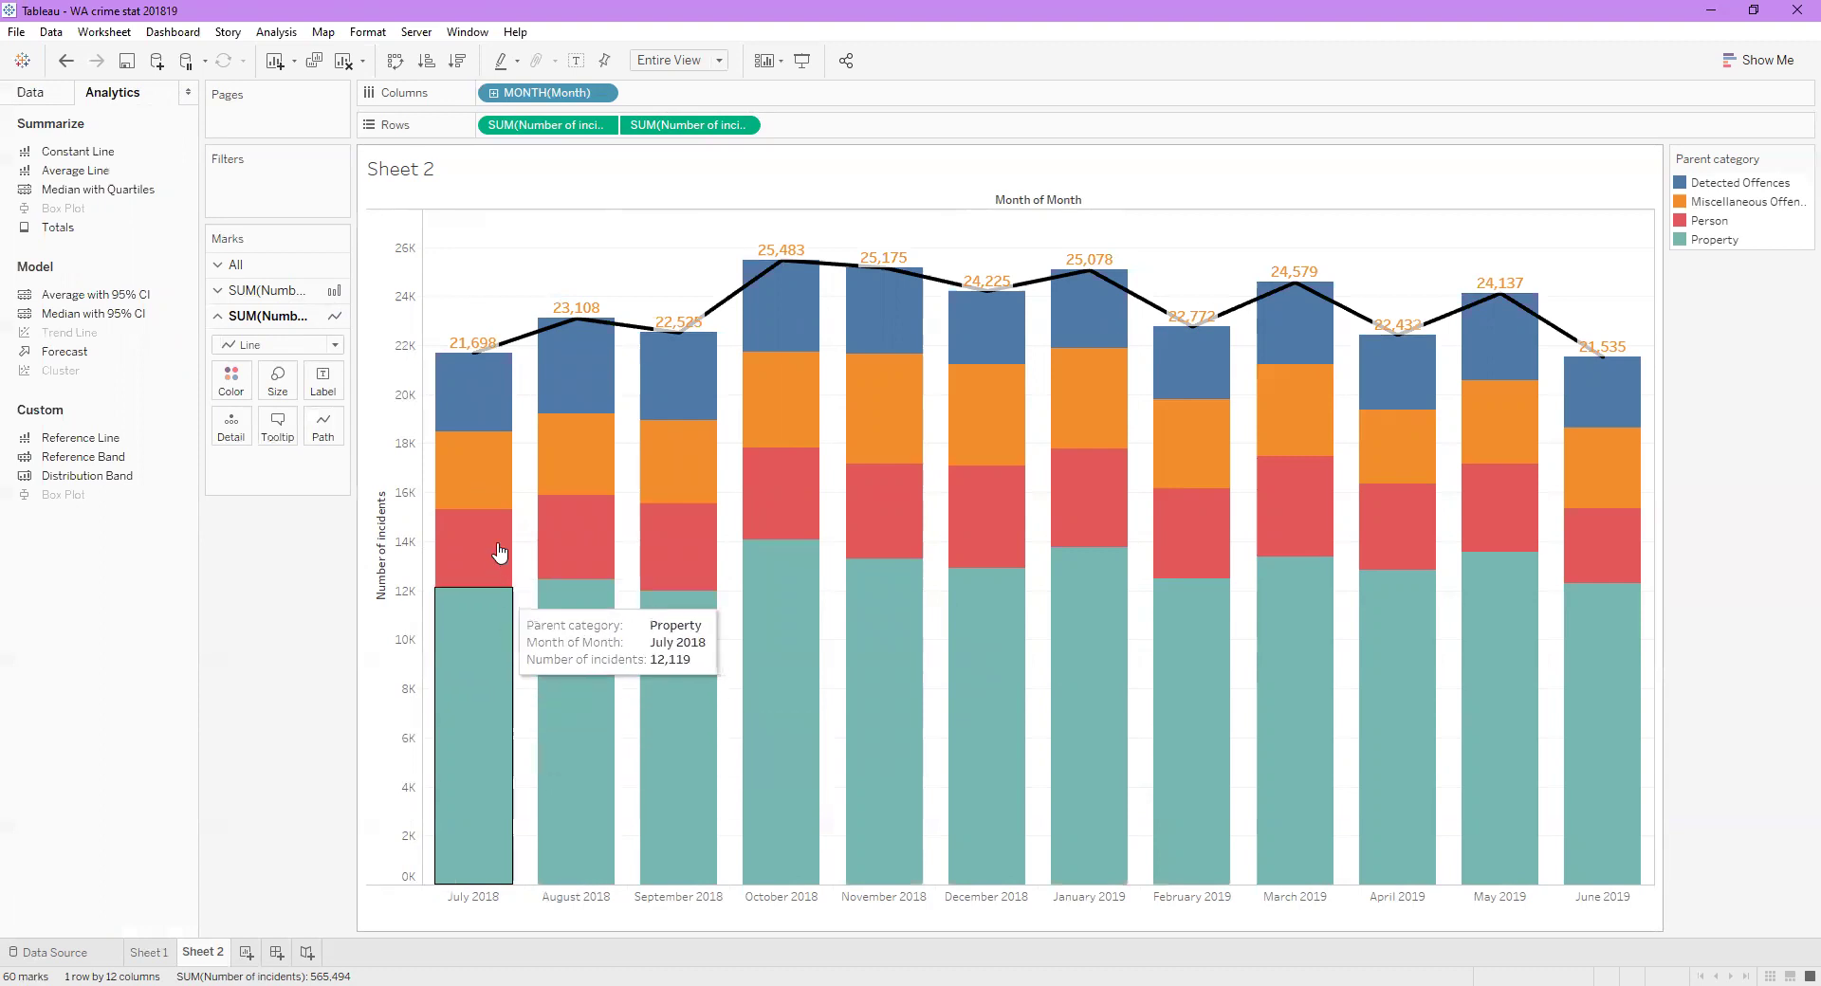
{"action": "left_click", "coordinate": [465, 398]}
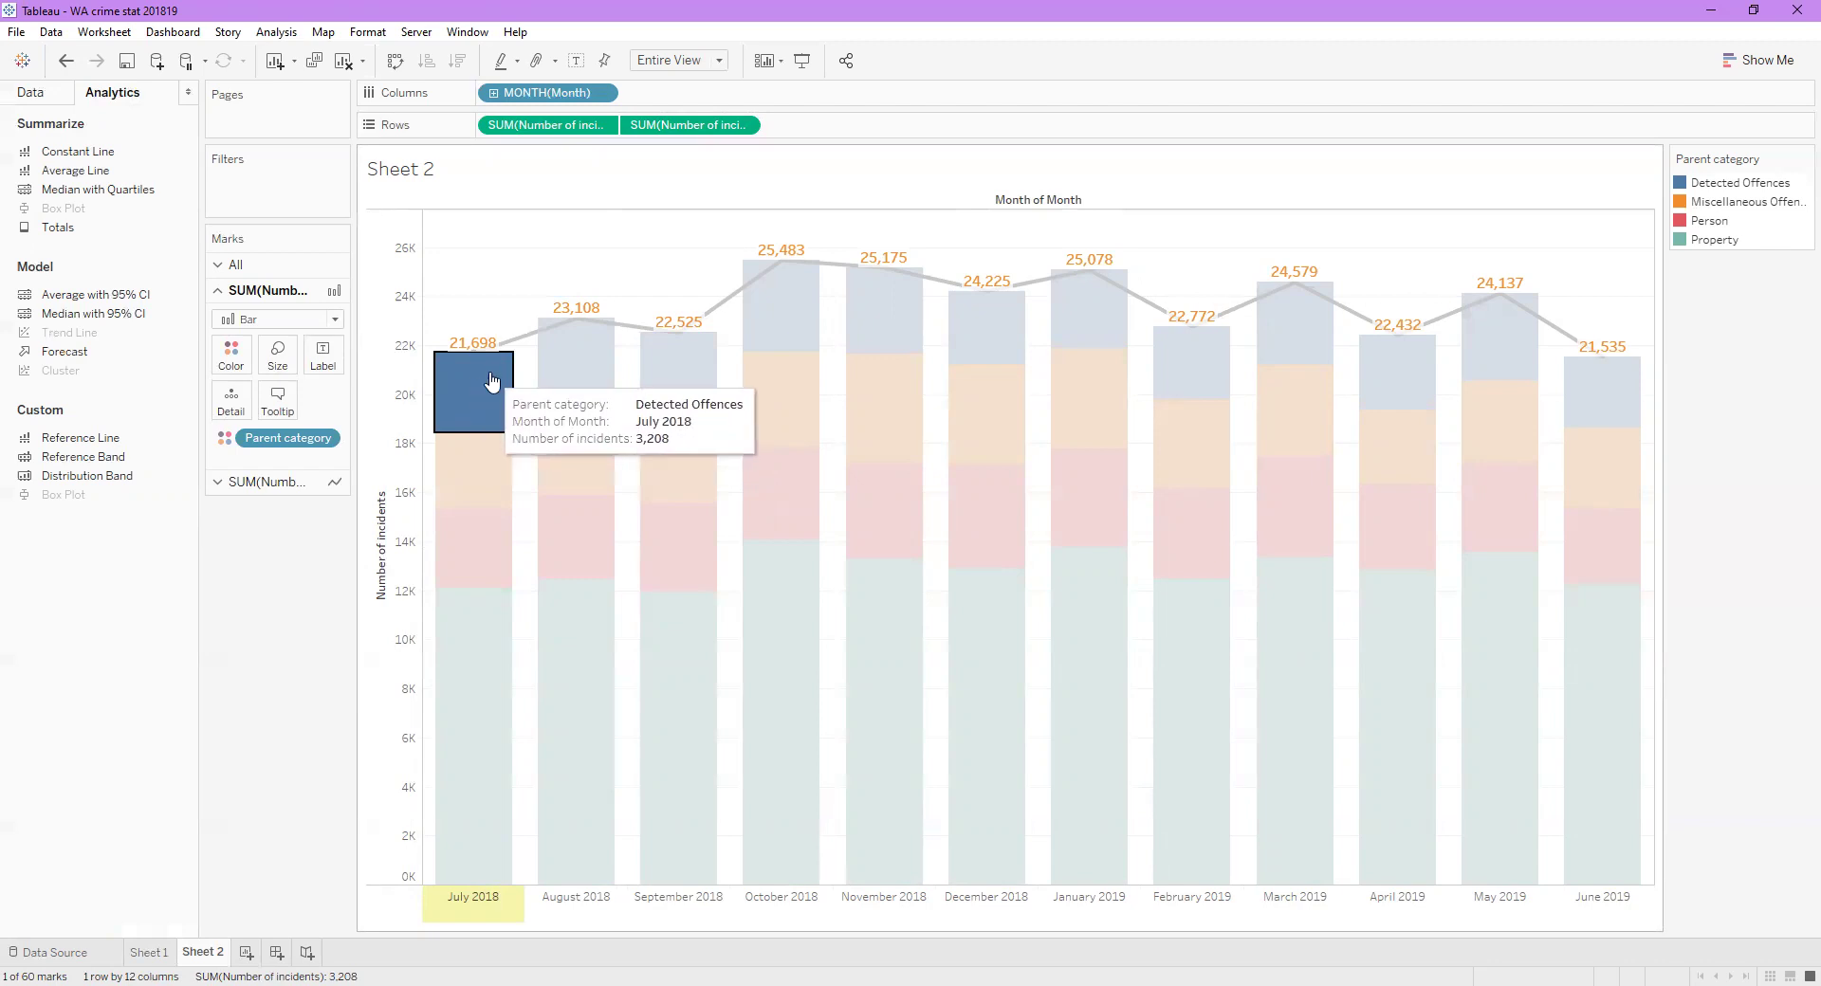
{"action": "mouse_move", "coordinate": [482, 390]}
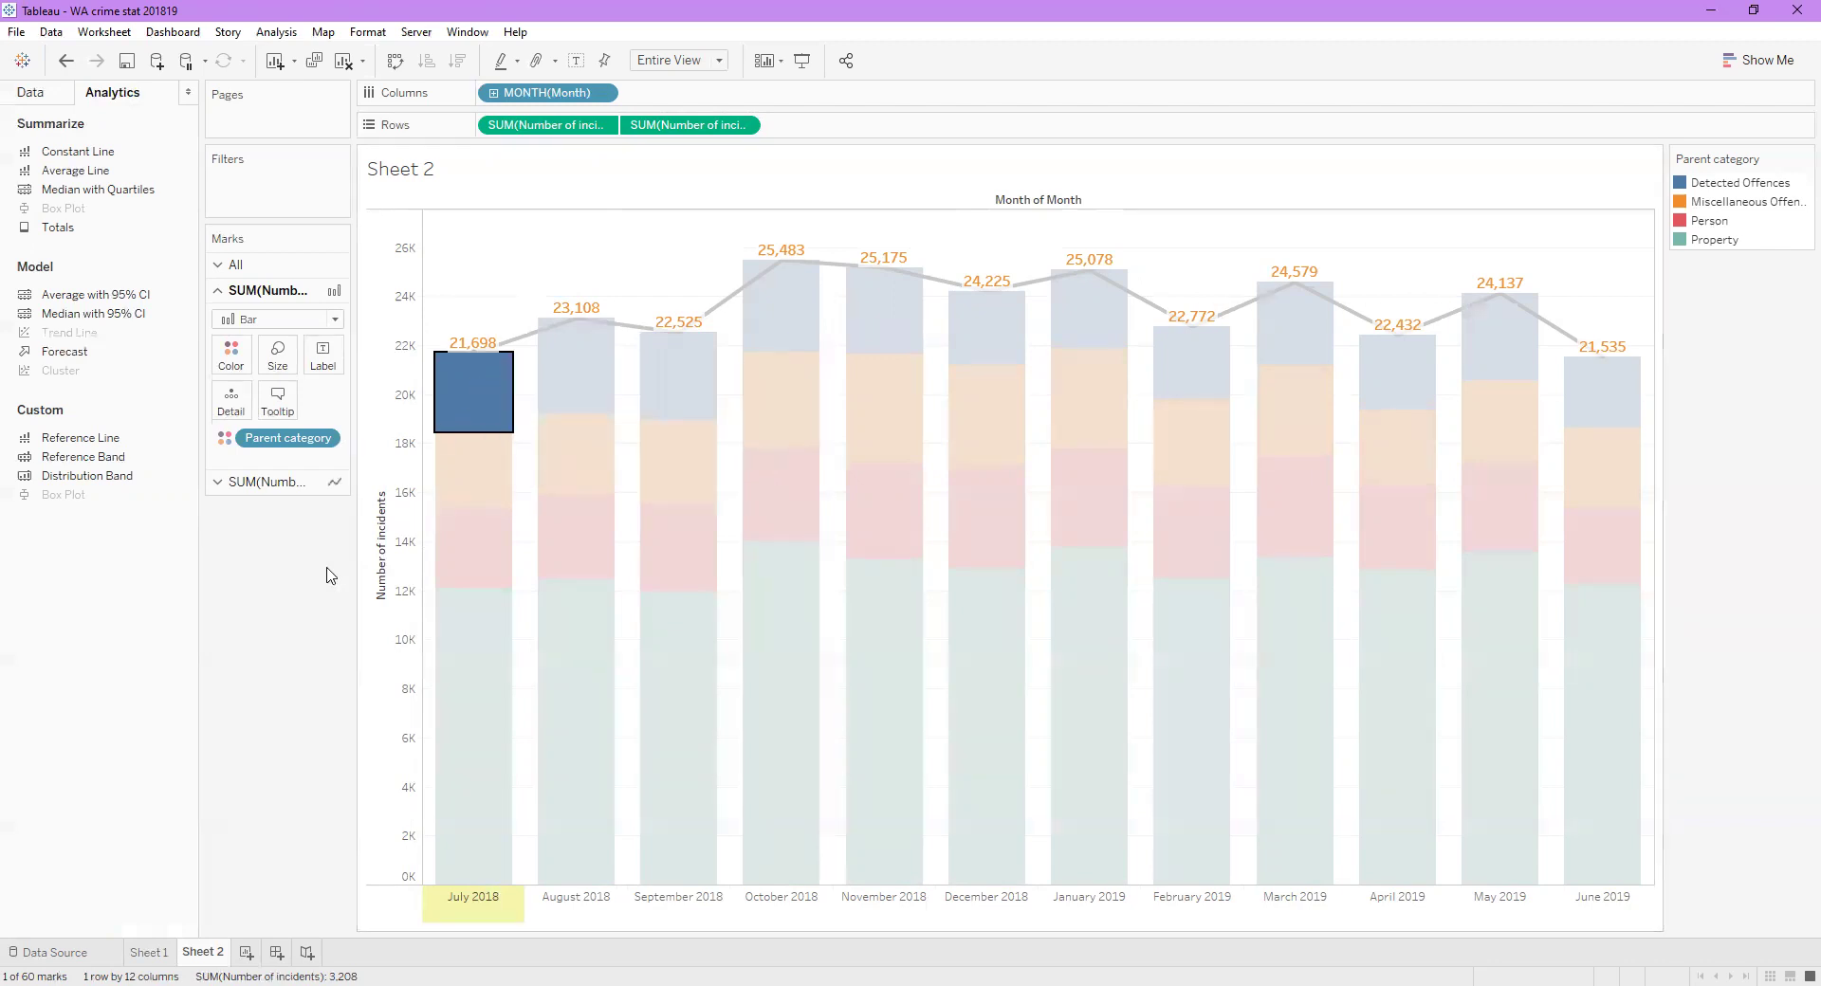
{"action": "key", "text": "Escape"}
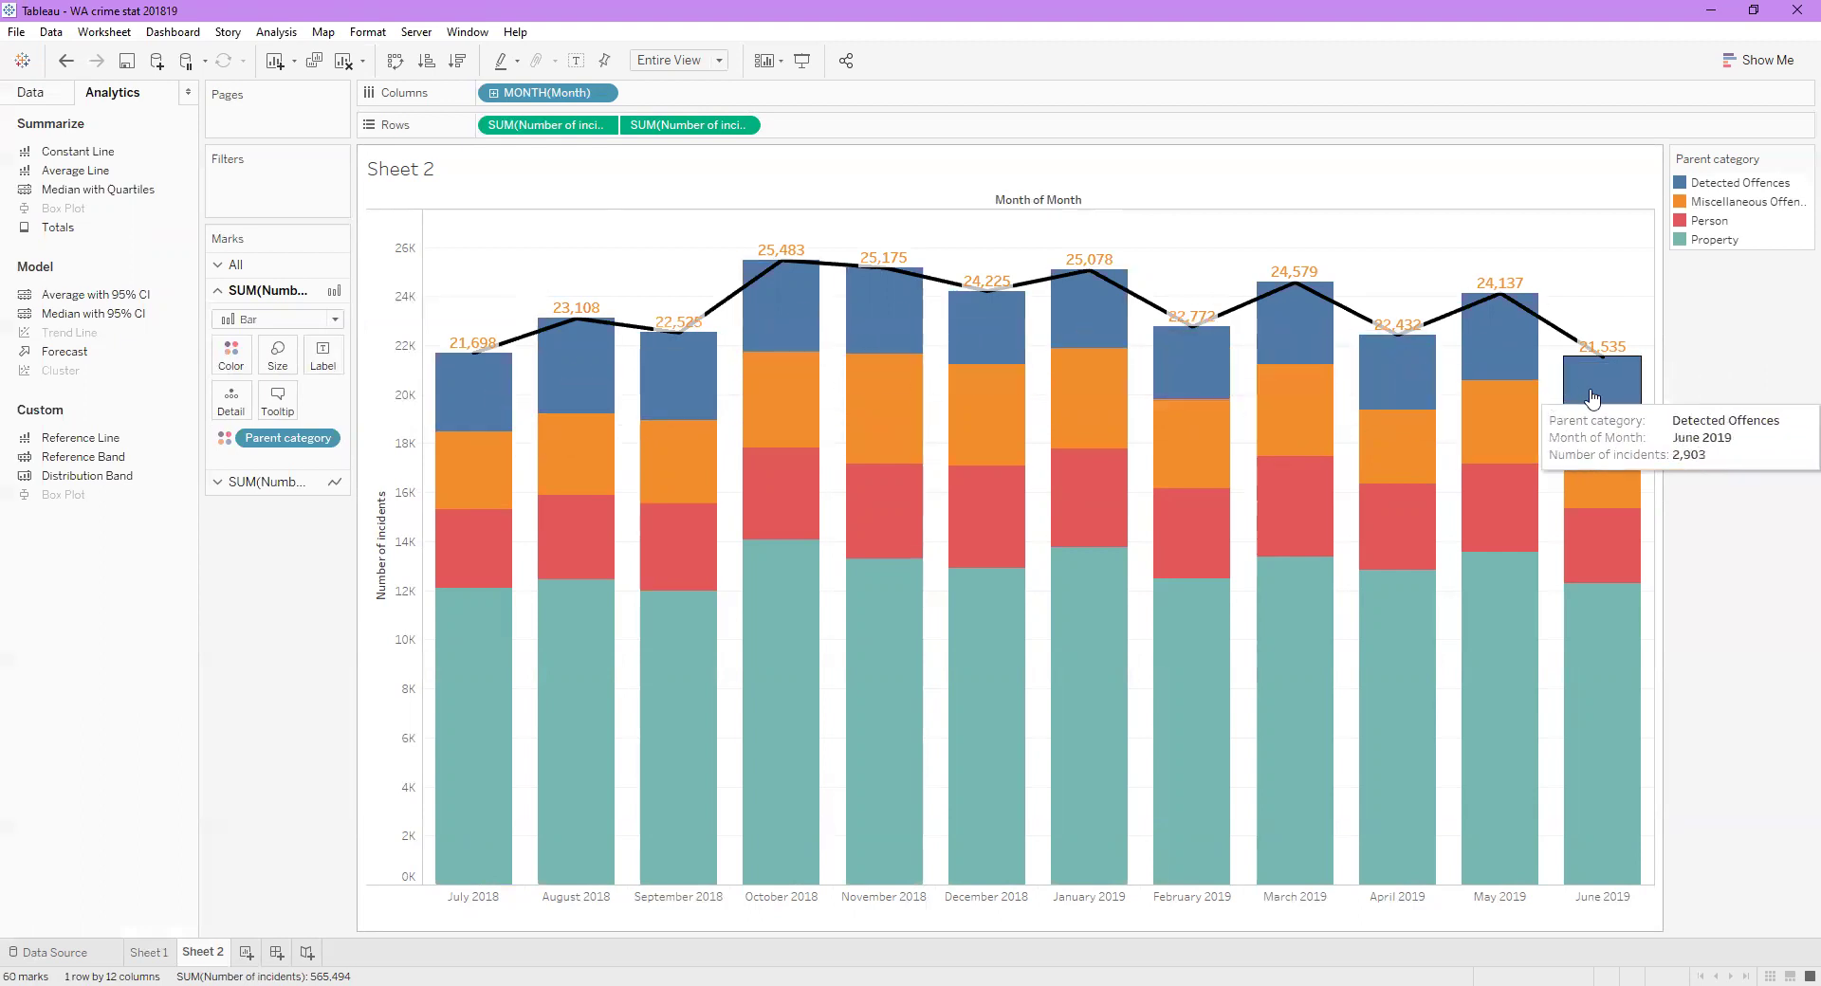
{"action": "left_click", "coordinate": [479, 414]}
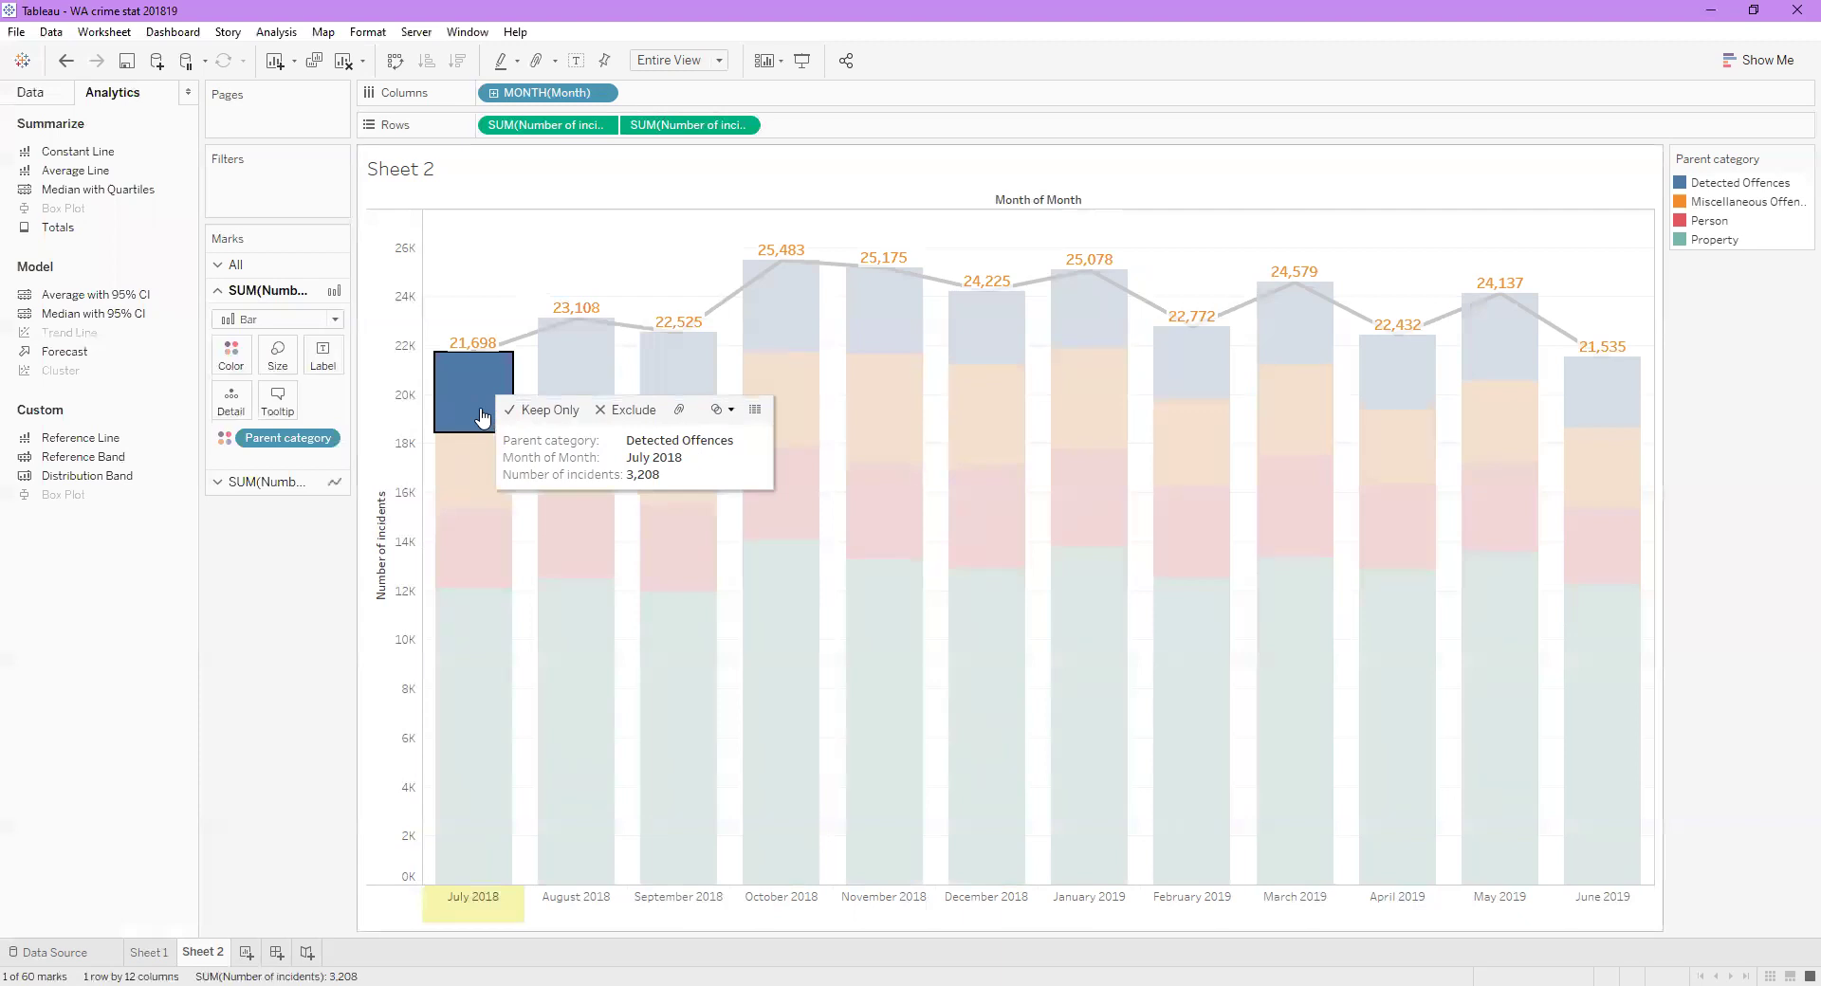
{"action": "left_click", "coordinate": [474, 408]}
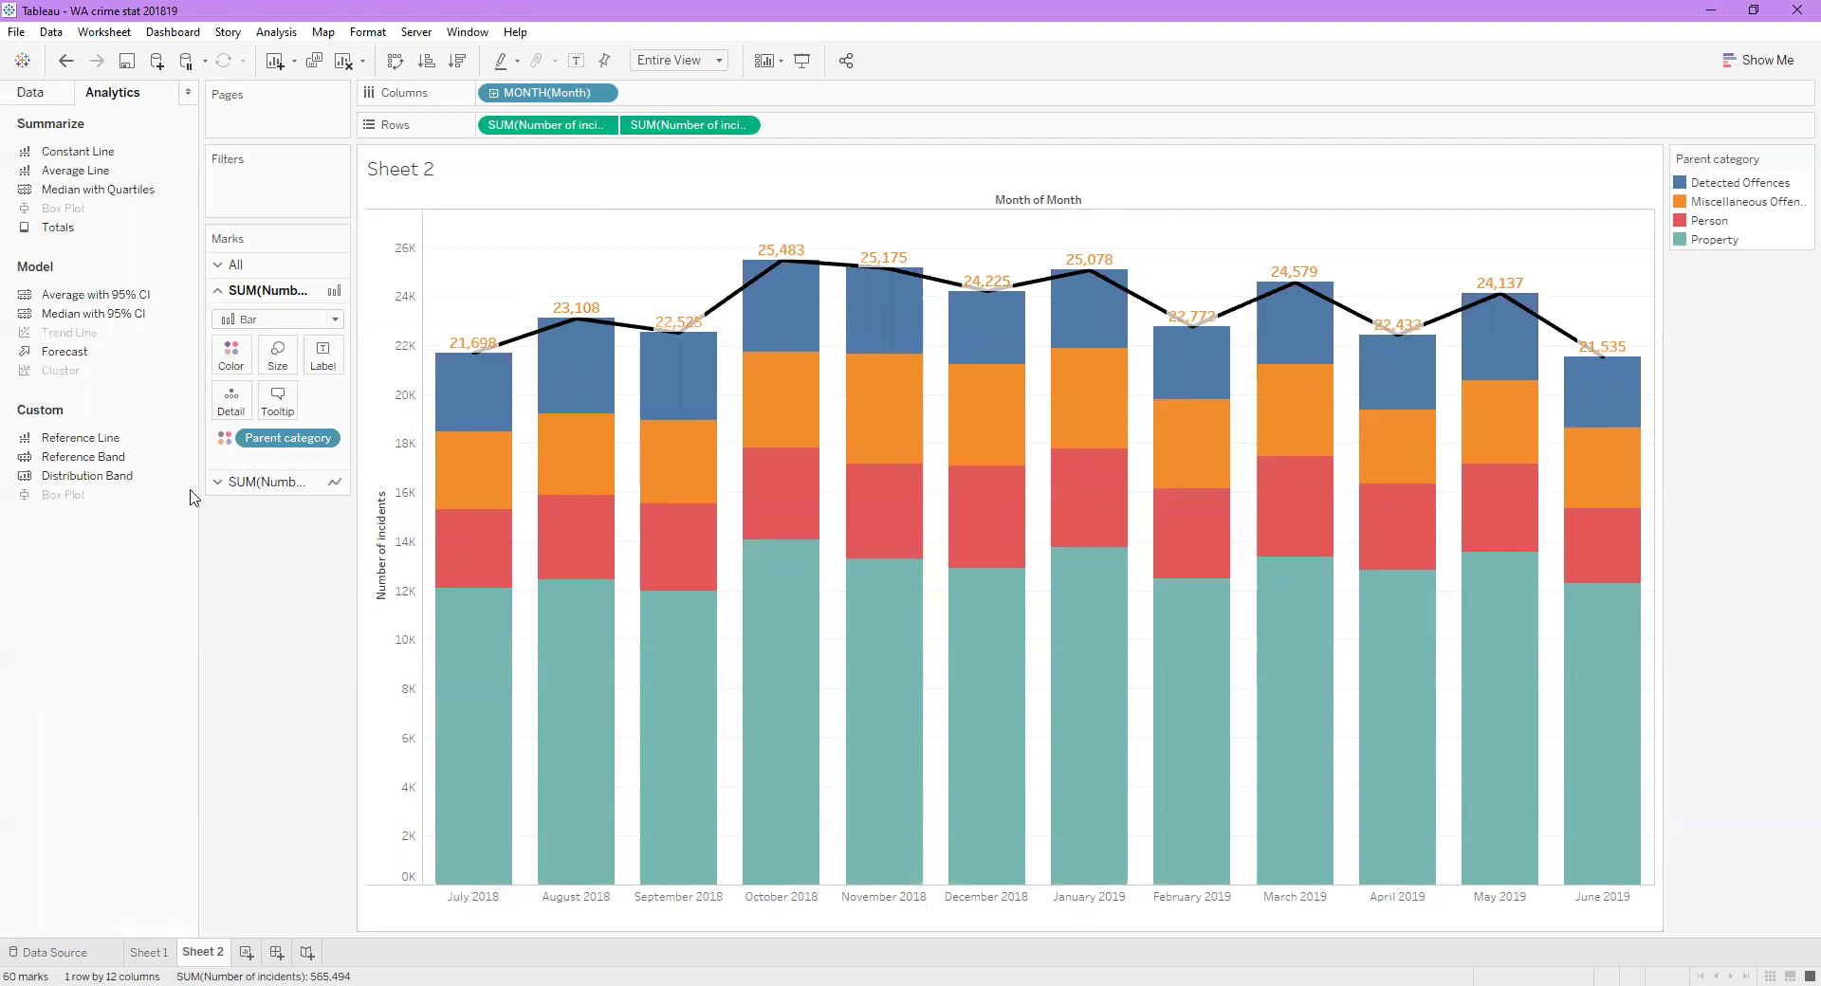
Step: Add Parent category to the Filters shelf with all four categories kept
{"action": "left_click", "coordinate": [48, 100]}
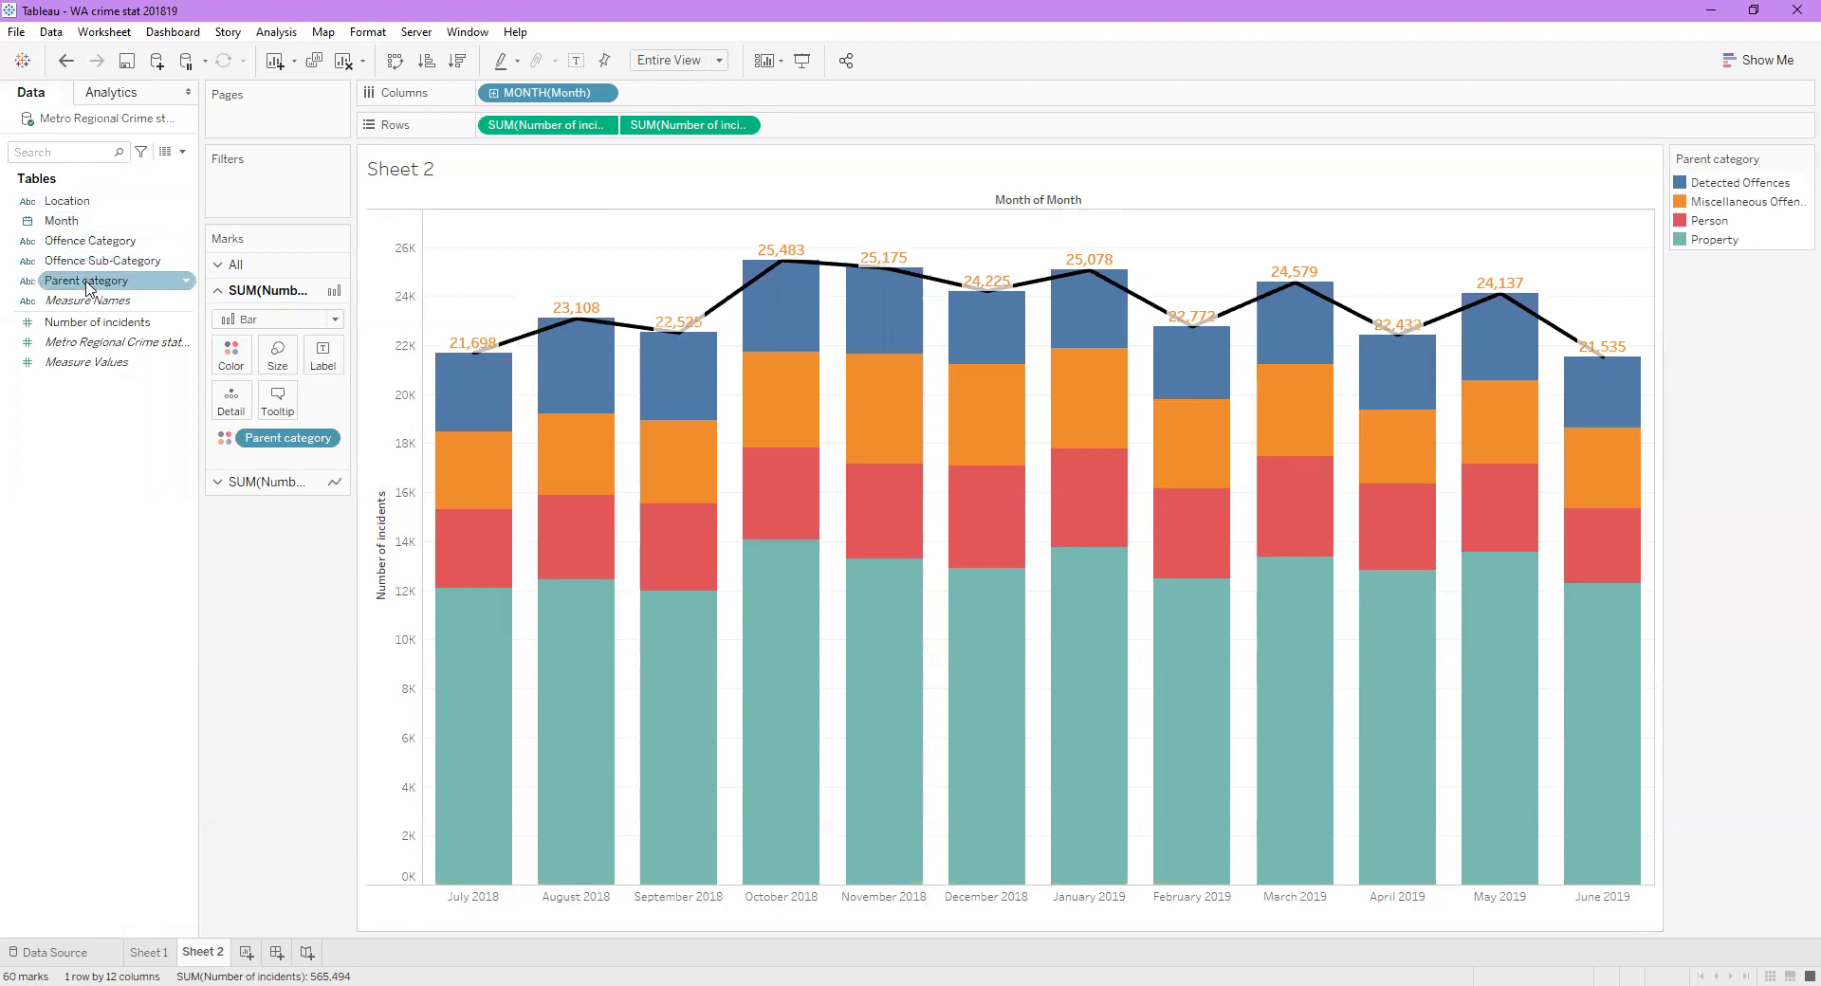
{"action": "left_click_drag", "start_coordinate": [87, 287], "coordinate": [270, 187]}
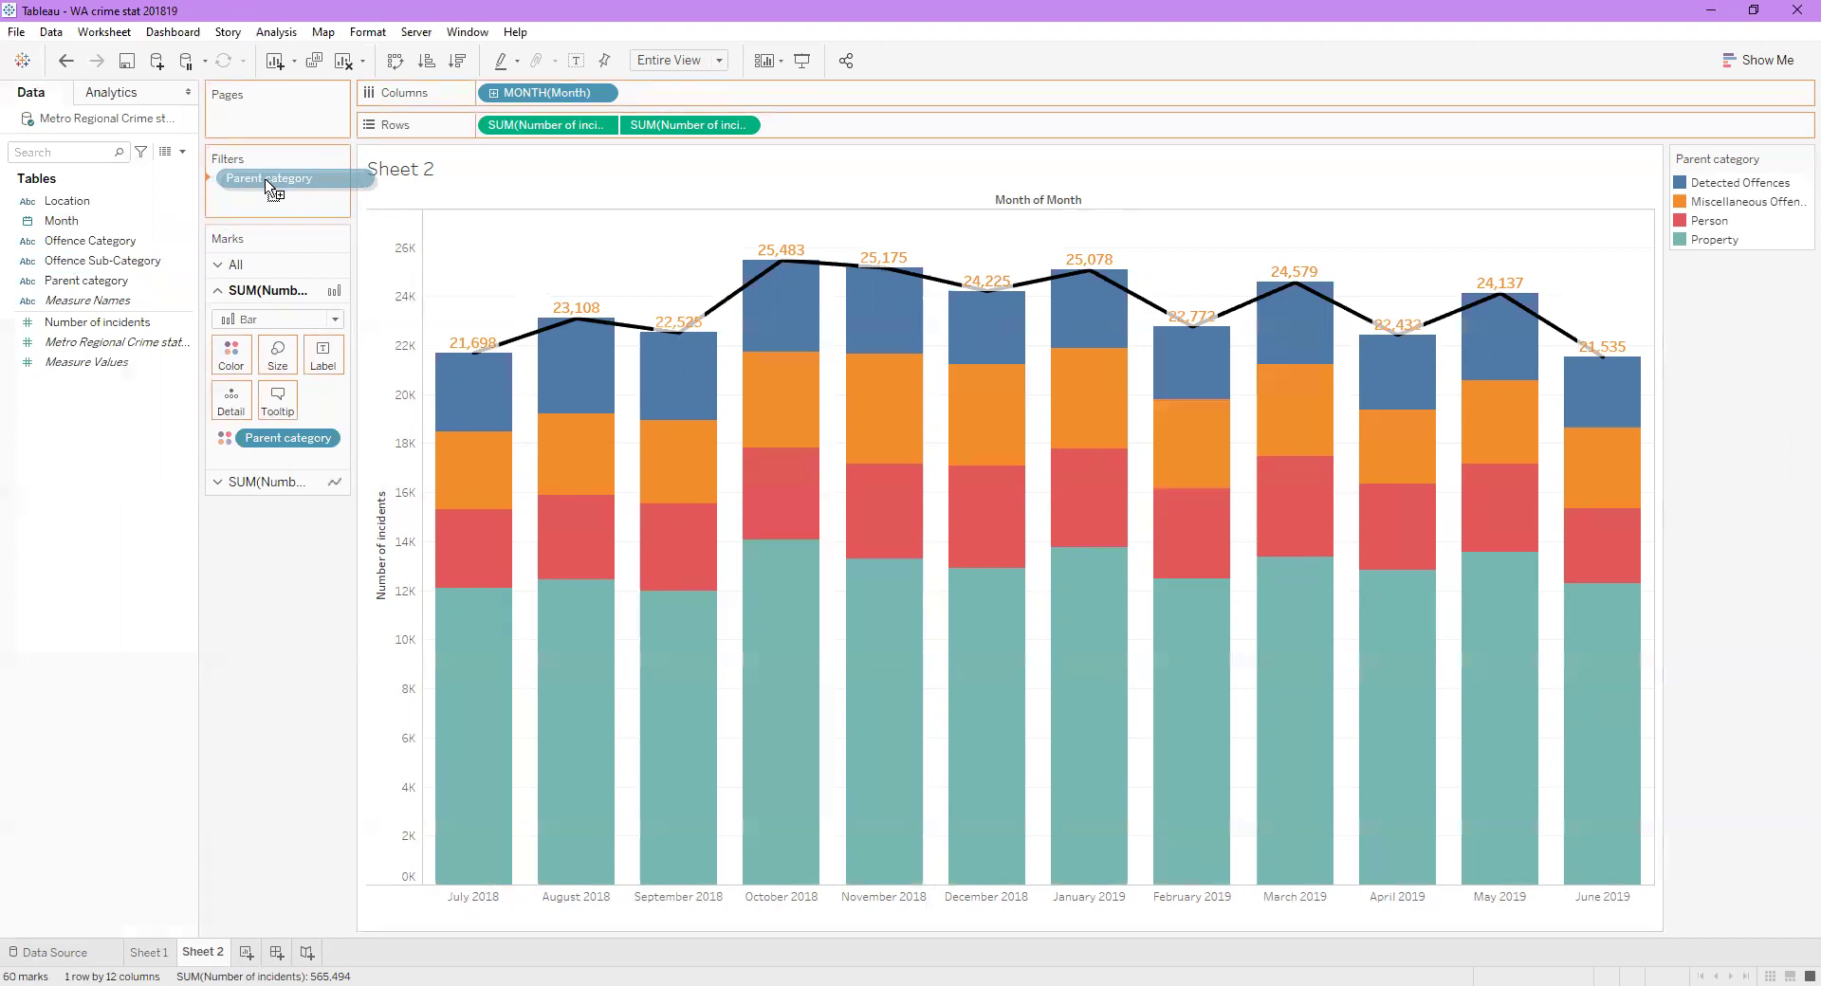
{"action": "left_click_drag", "start_coordinate": [270, 187], "coordinate": [274, 189]}
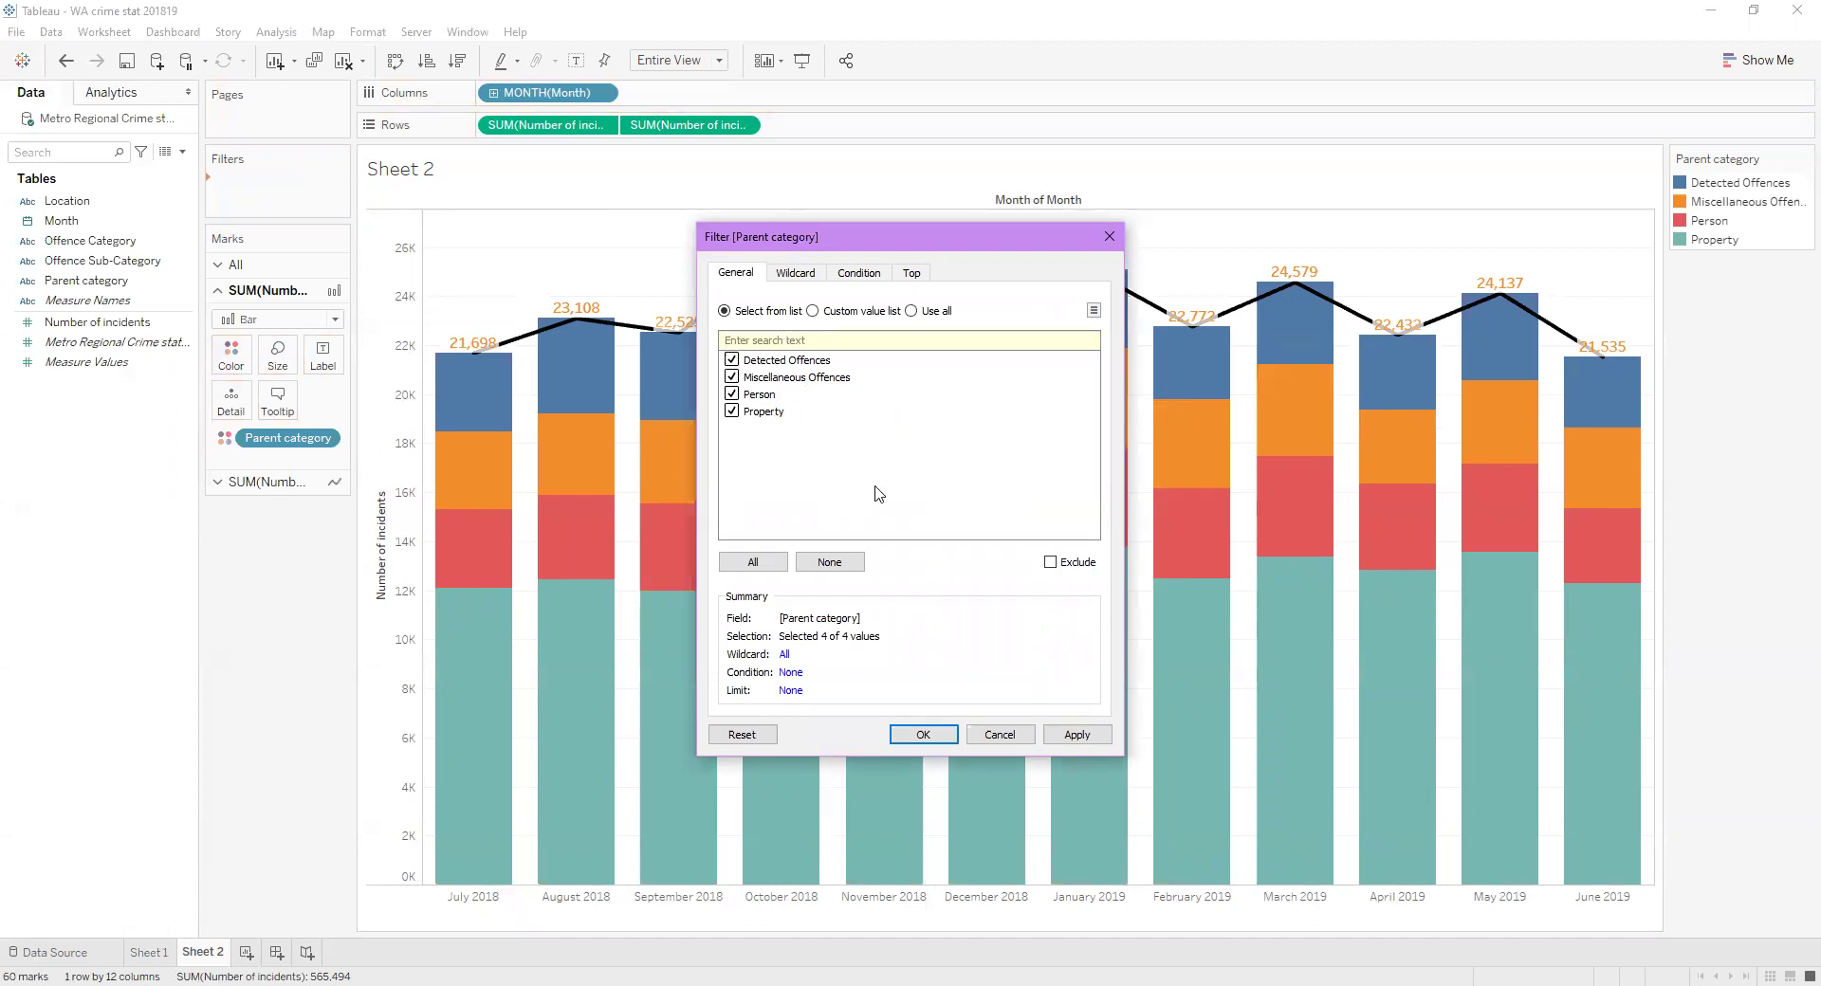
{"action": "left_click", "coordinate": [1077, 734]}
{"action": "left_click", "coordinate": [921, 736]}
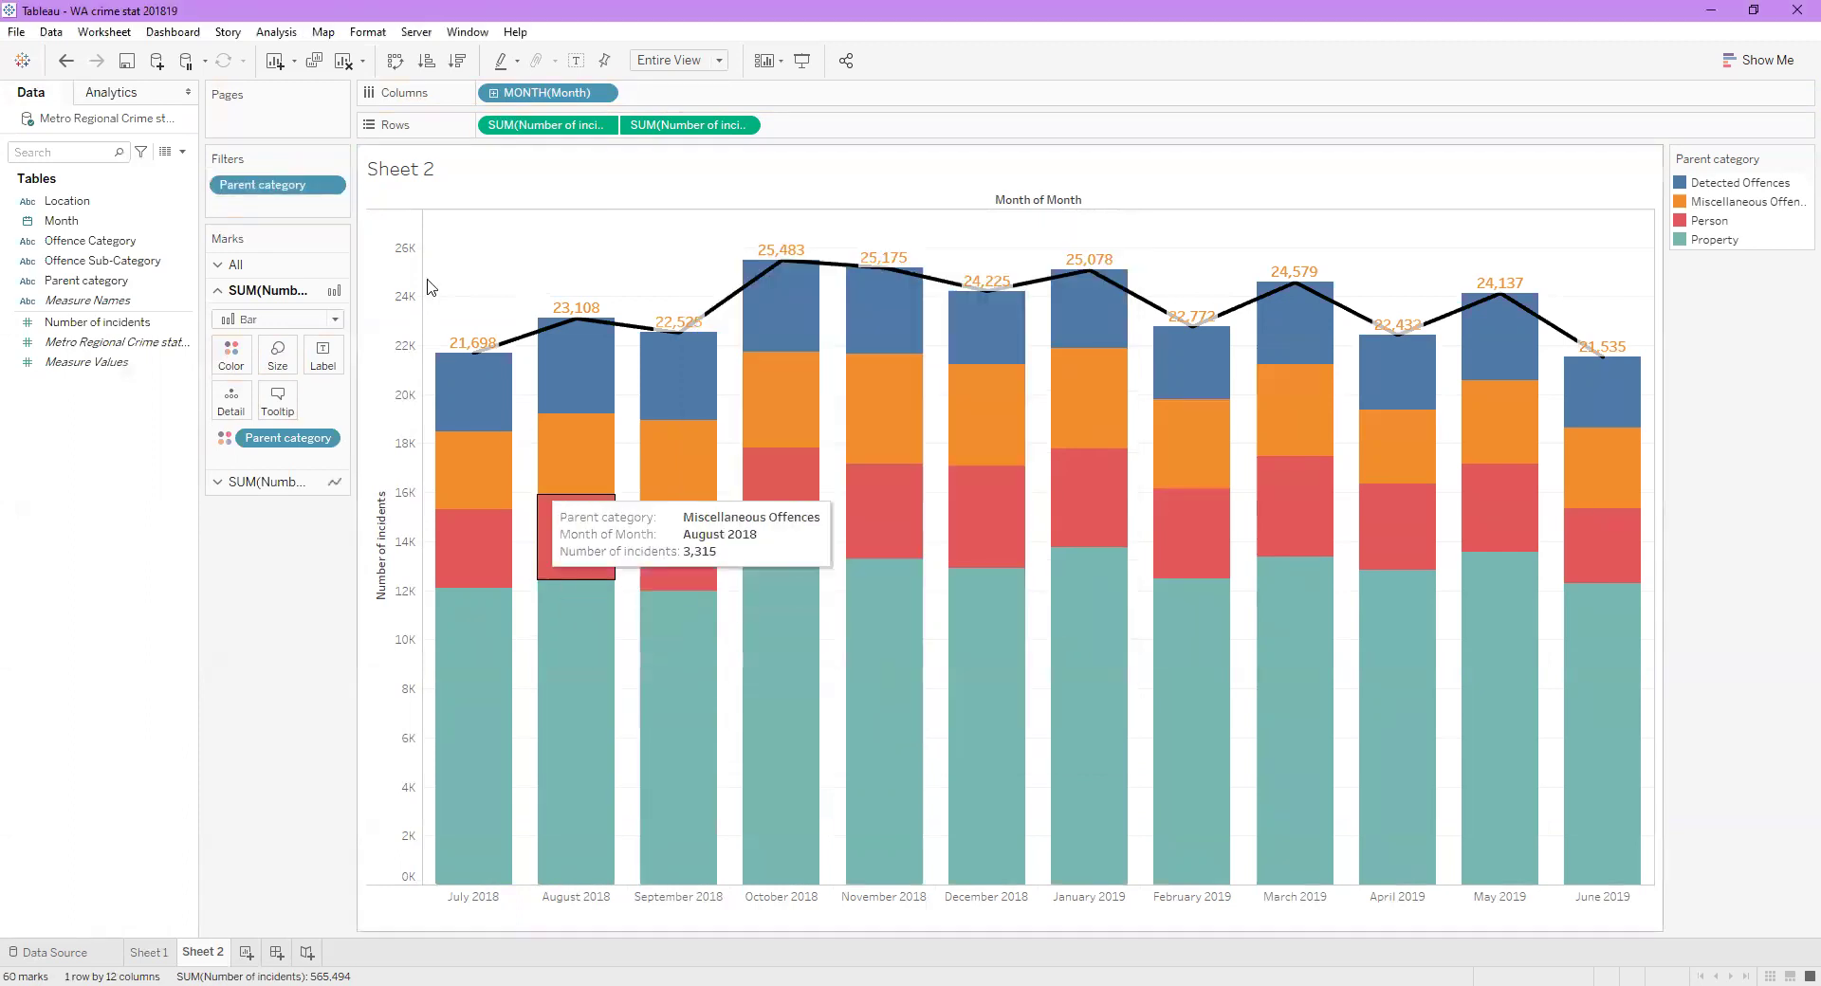
{"action": "left_click", "coordinate": [329, 185]}
Step: Show the Parent category filter card, test Property, Person and Detected Offences, then re-check (All)
{"action": "left_click", "coordinate": [320, 240]}
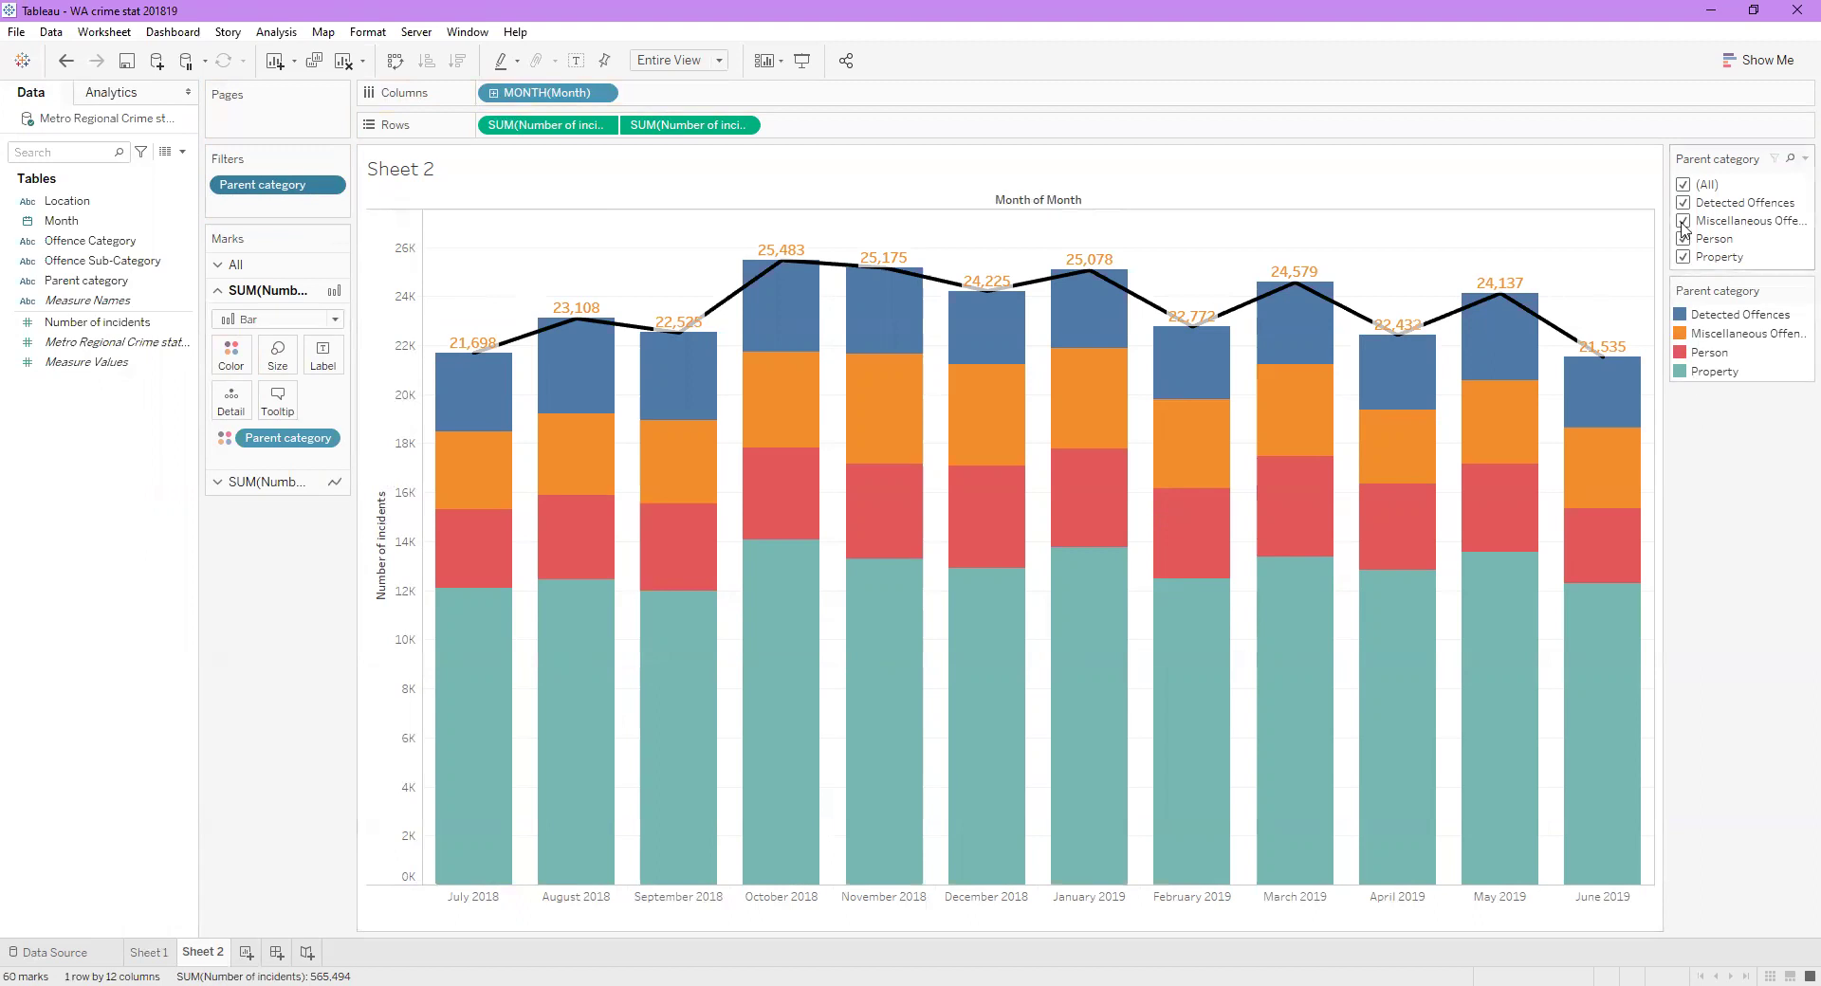
{"action": "left_click", "coordinate": [1684, 186]}
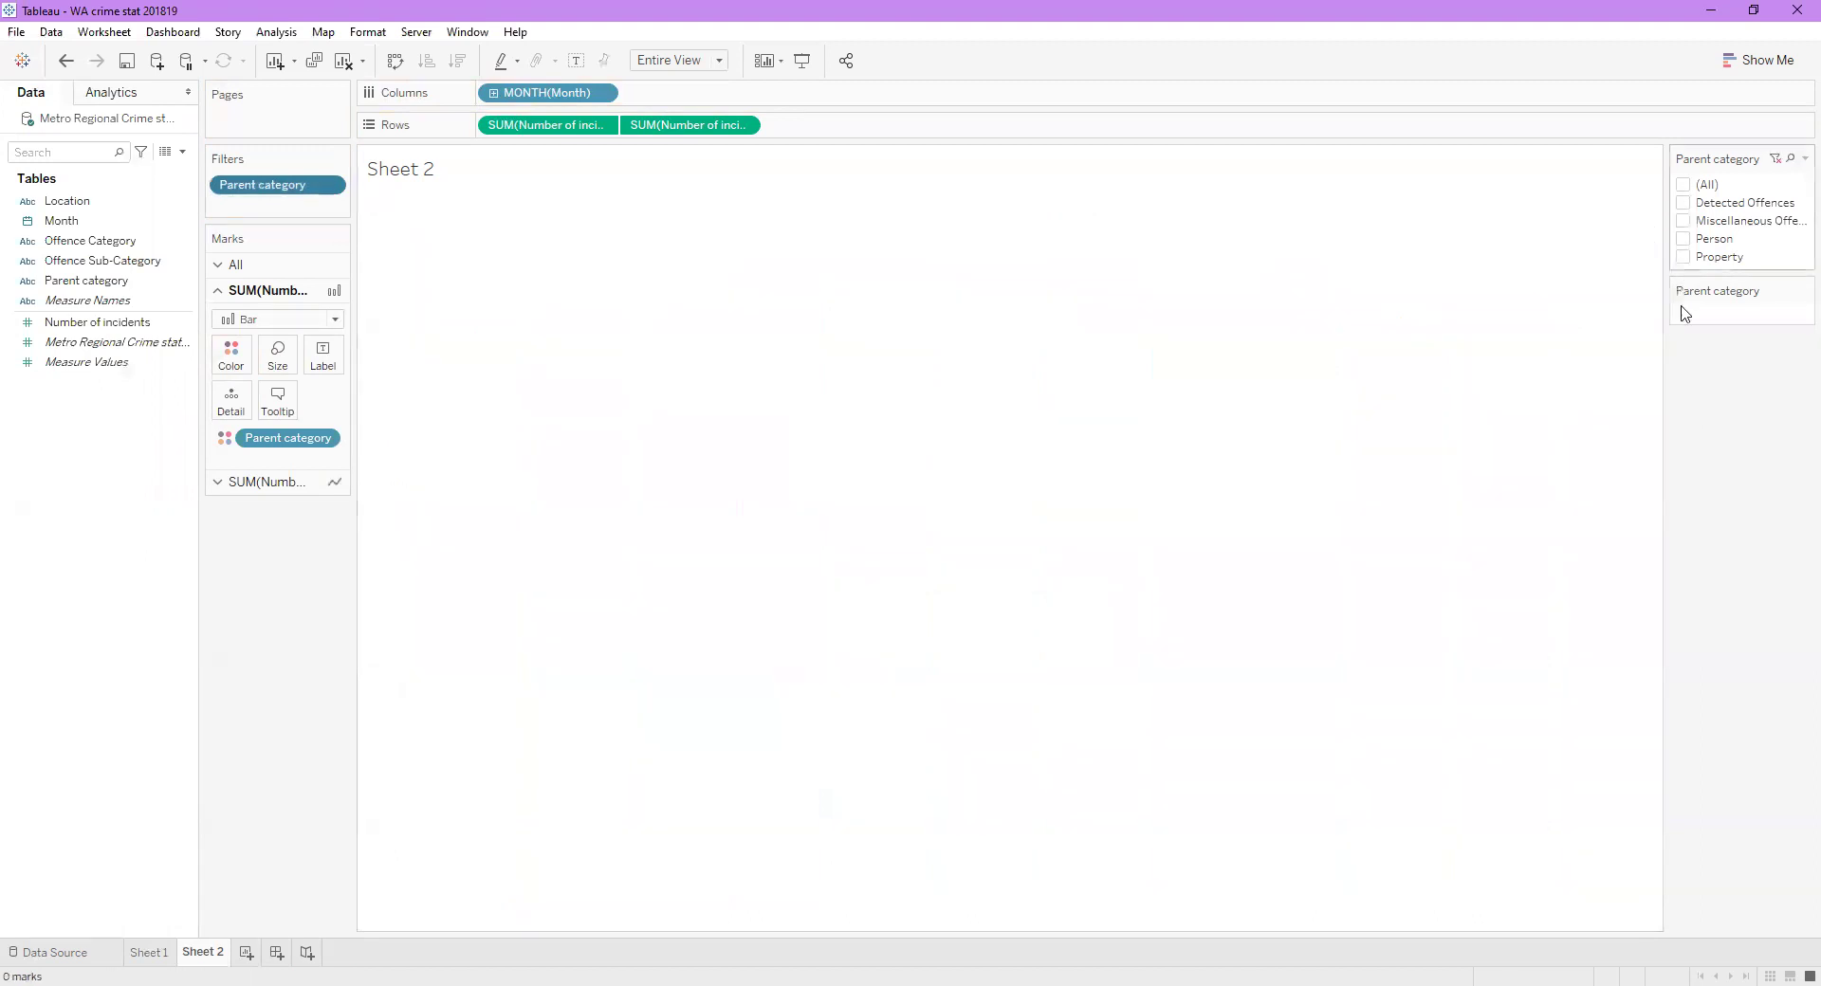
{"action": "left_click", "coordinate": [1684, 258]}
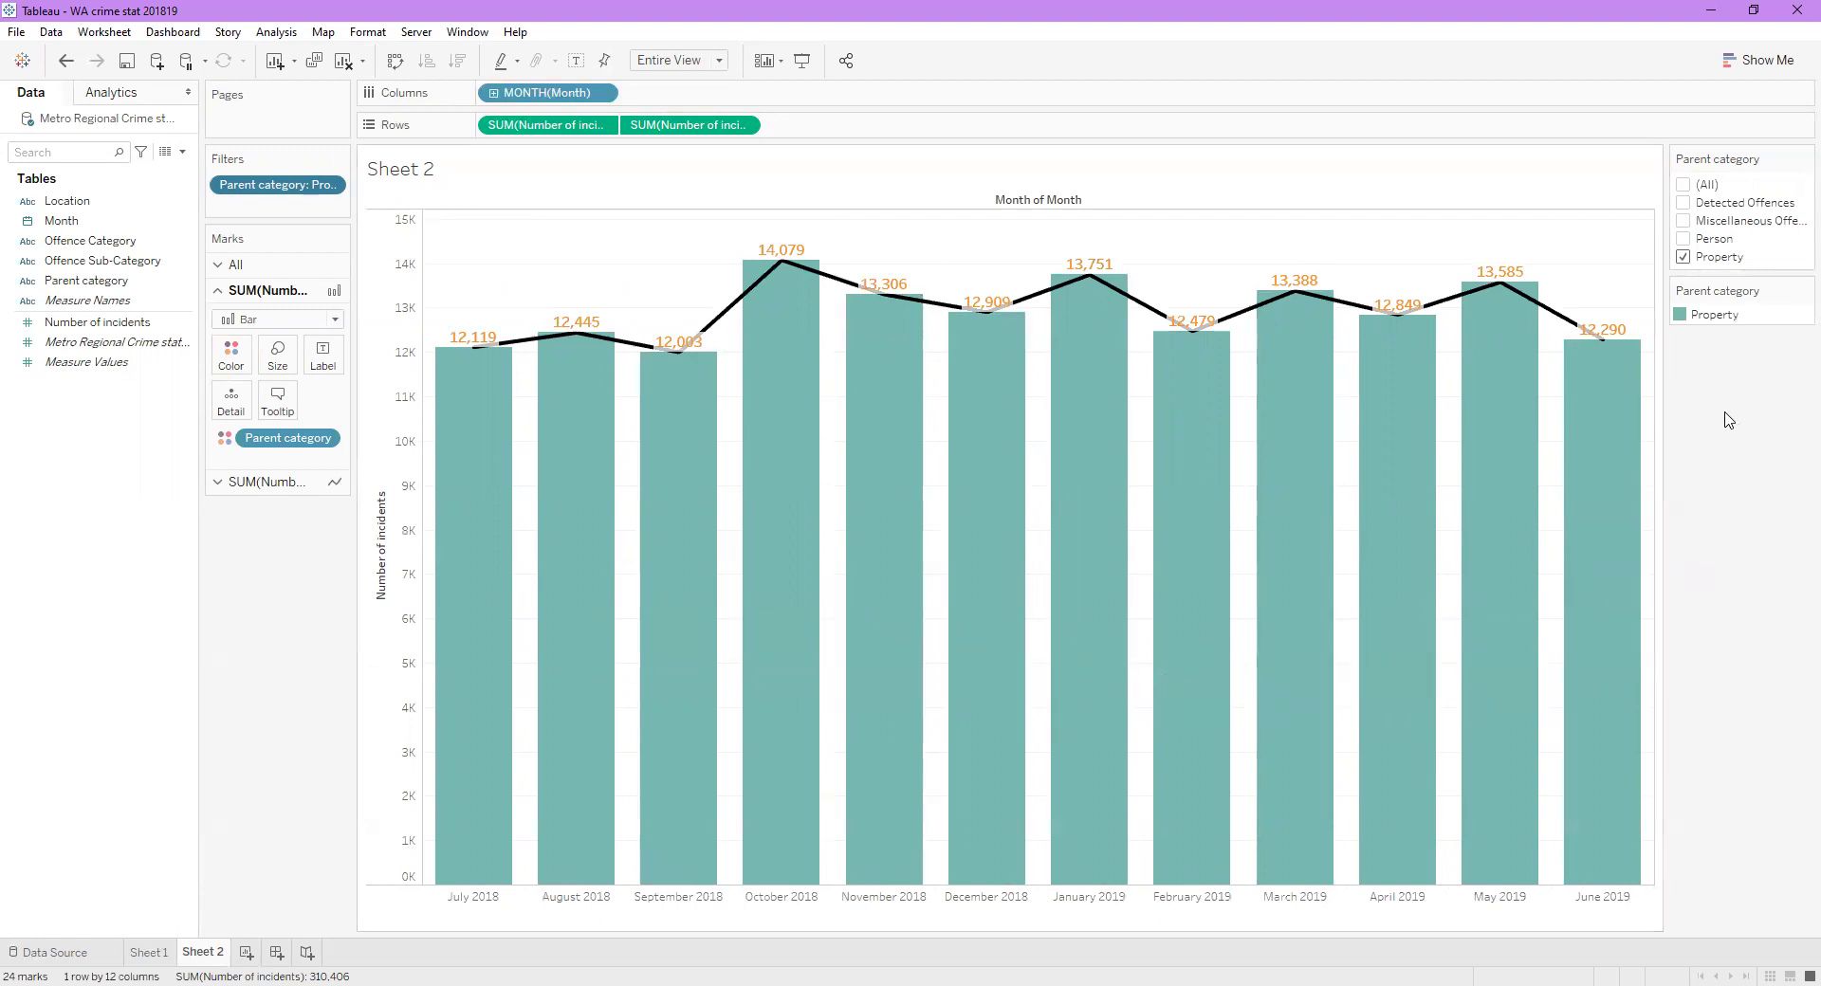
{"action": "left_click", "coordinate": [1684, 239]}
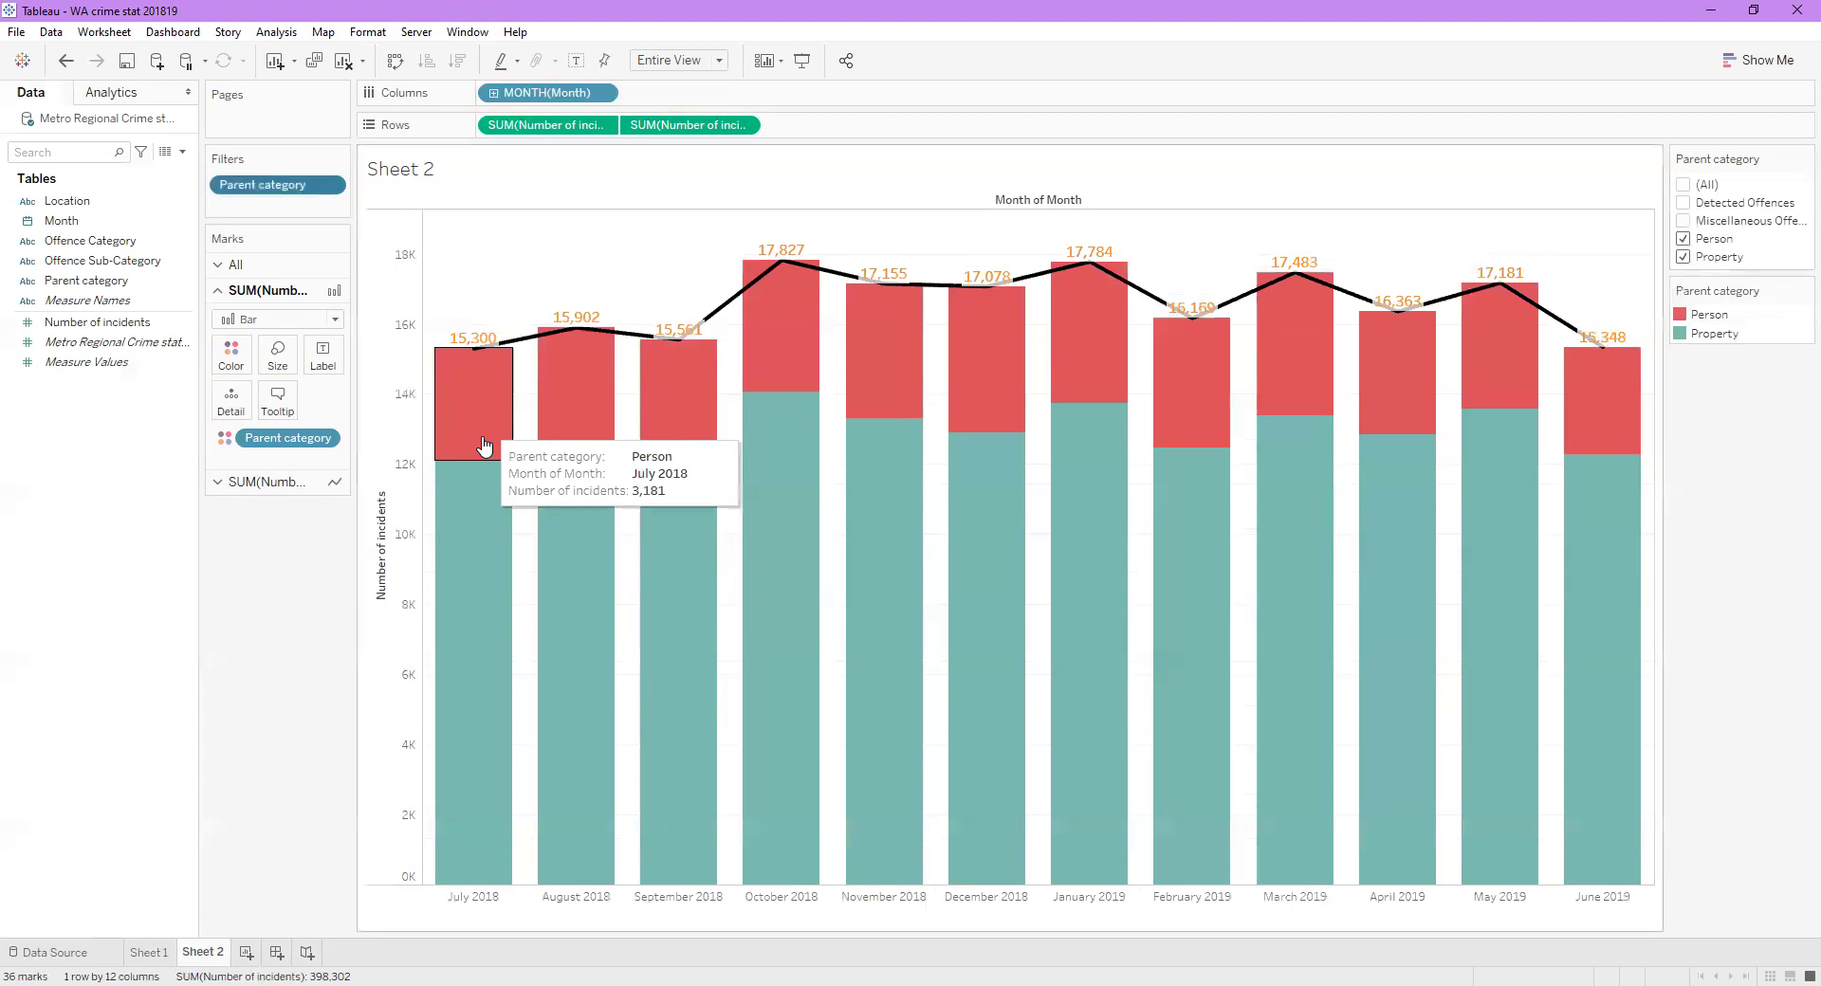
{"action": "left_click", "coordinate": [1683, 239]}
{"action": "left_click", "coordinate": [1683, 256]}
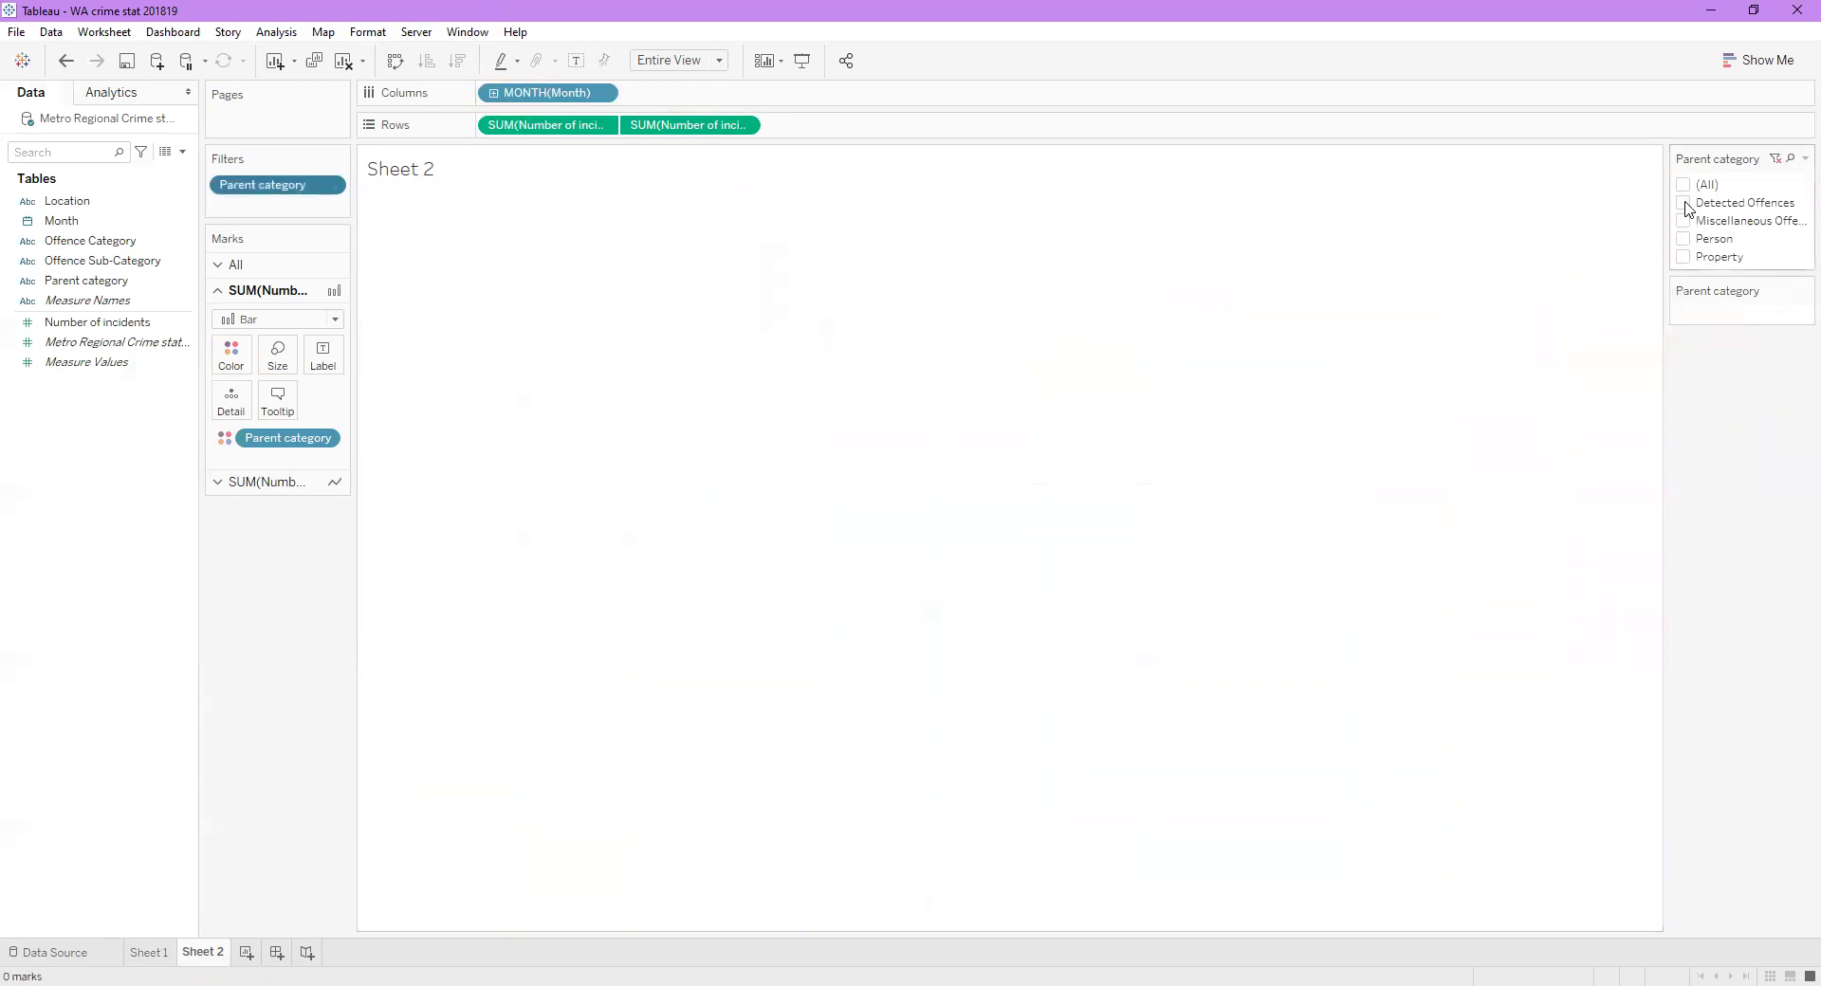
{"action": "left_click", "coordinate": [1683, 203]}
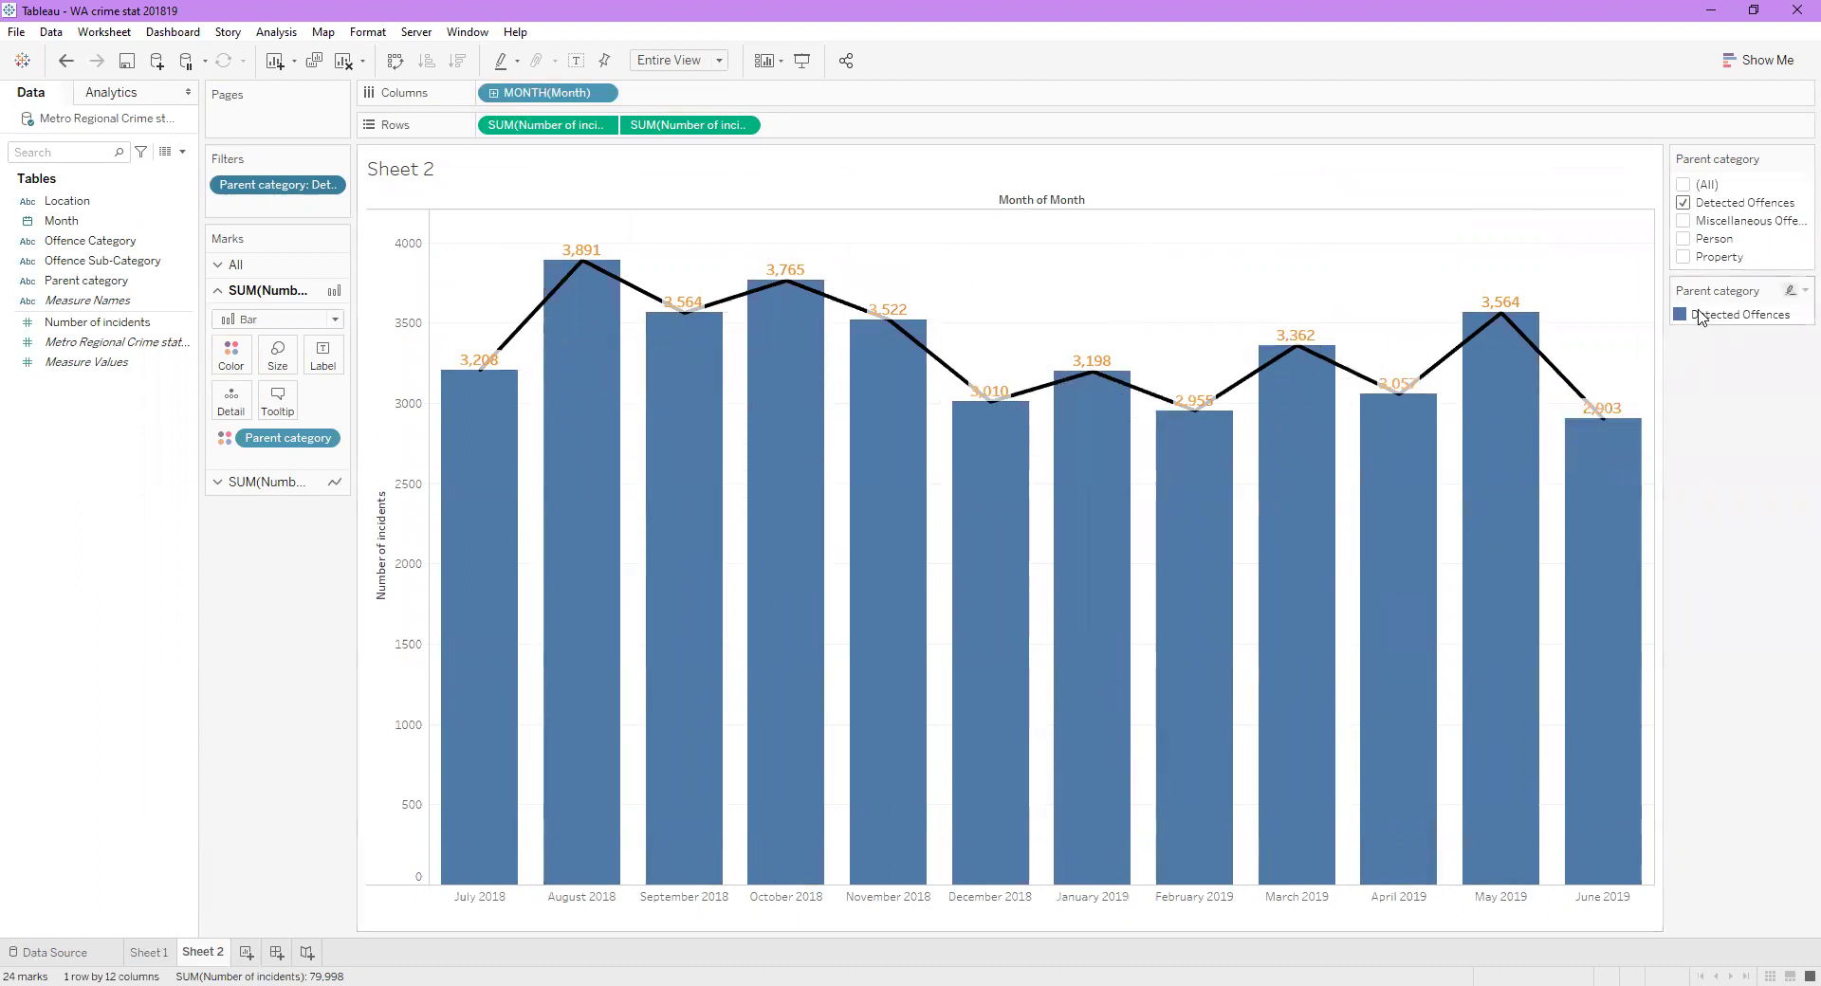
{"action": "left_click", "coordinate": [1683, 186]}
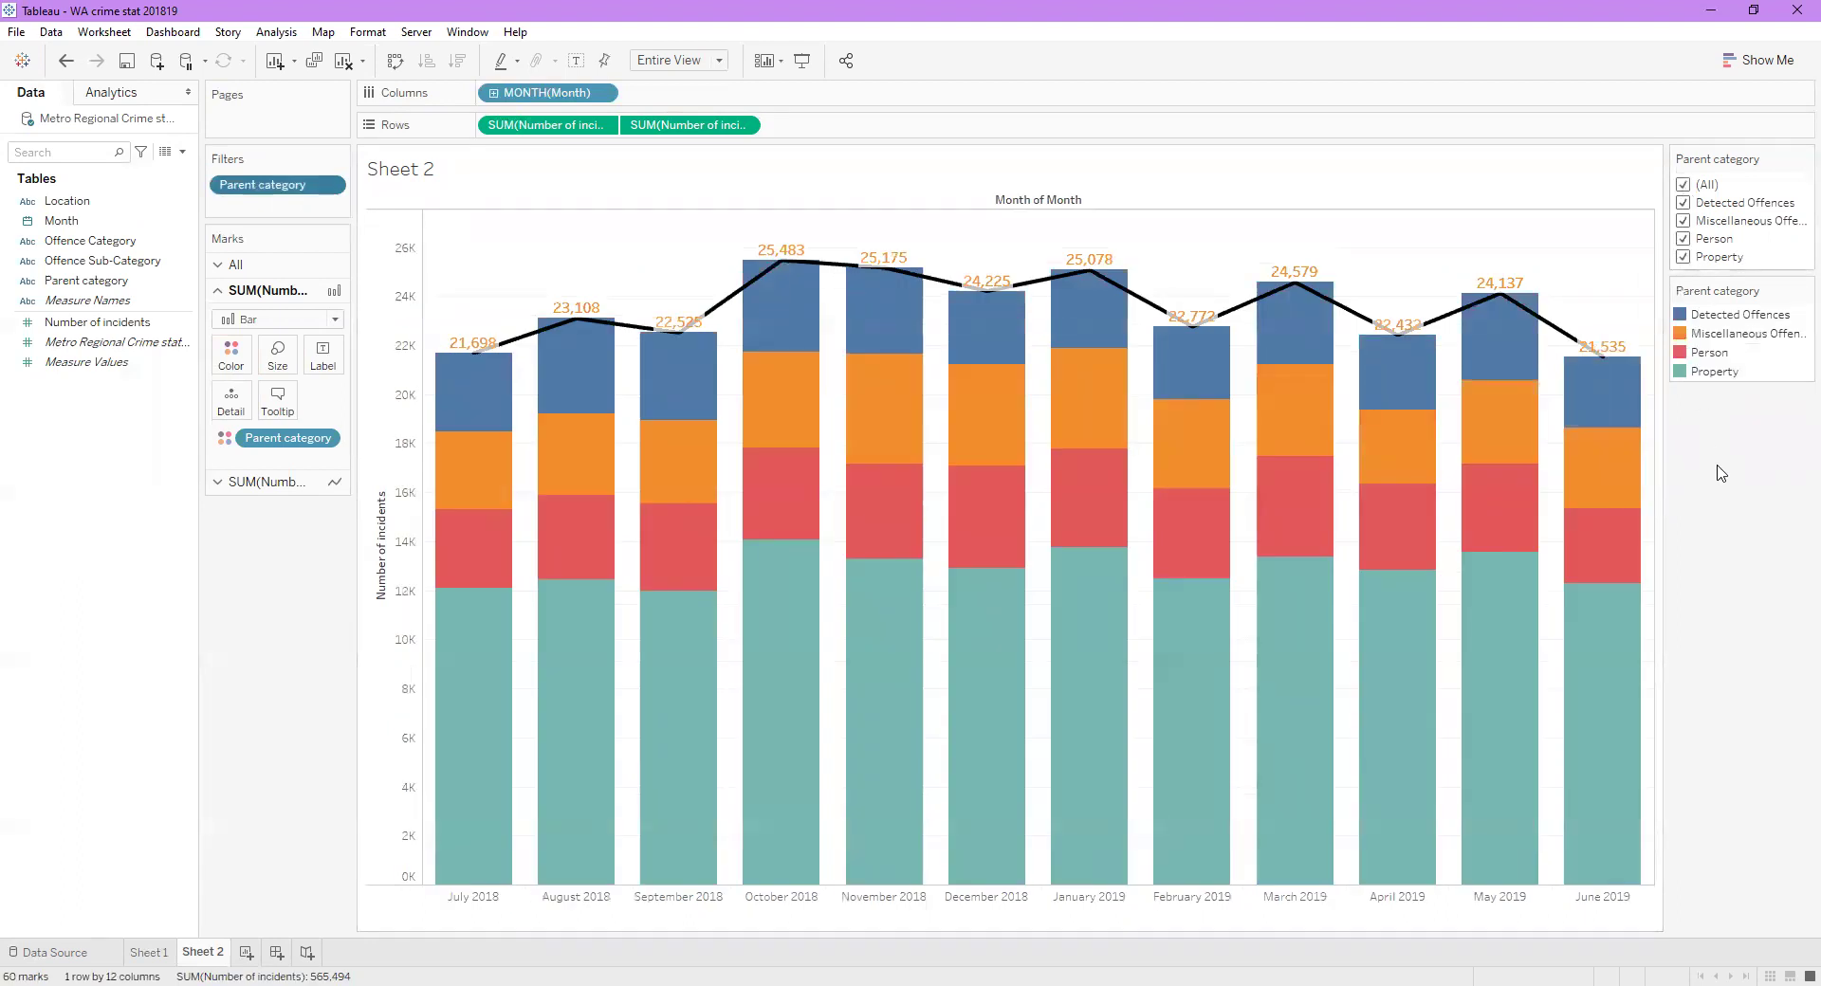